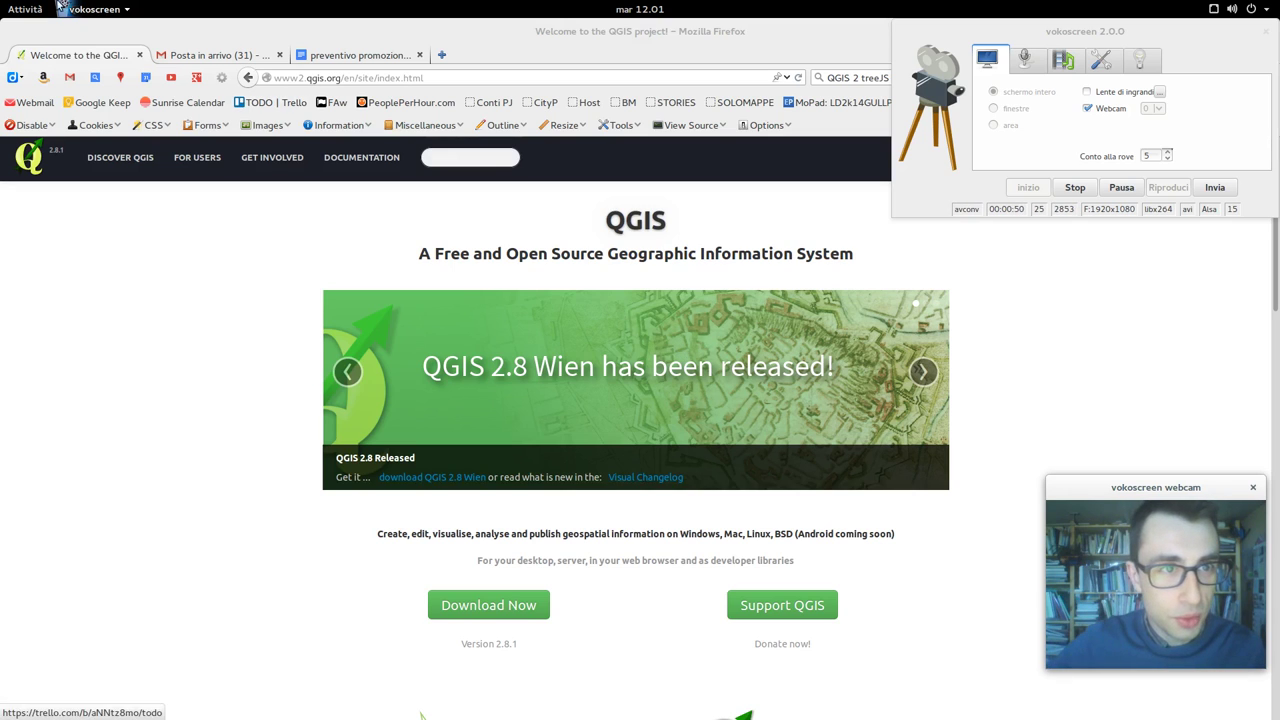
# Launch QGIS Desktop by searching the system applications for "qgis".
pyautogui.click(33, 9)
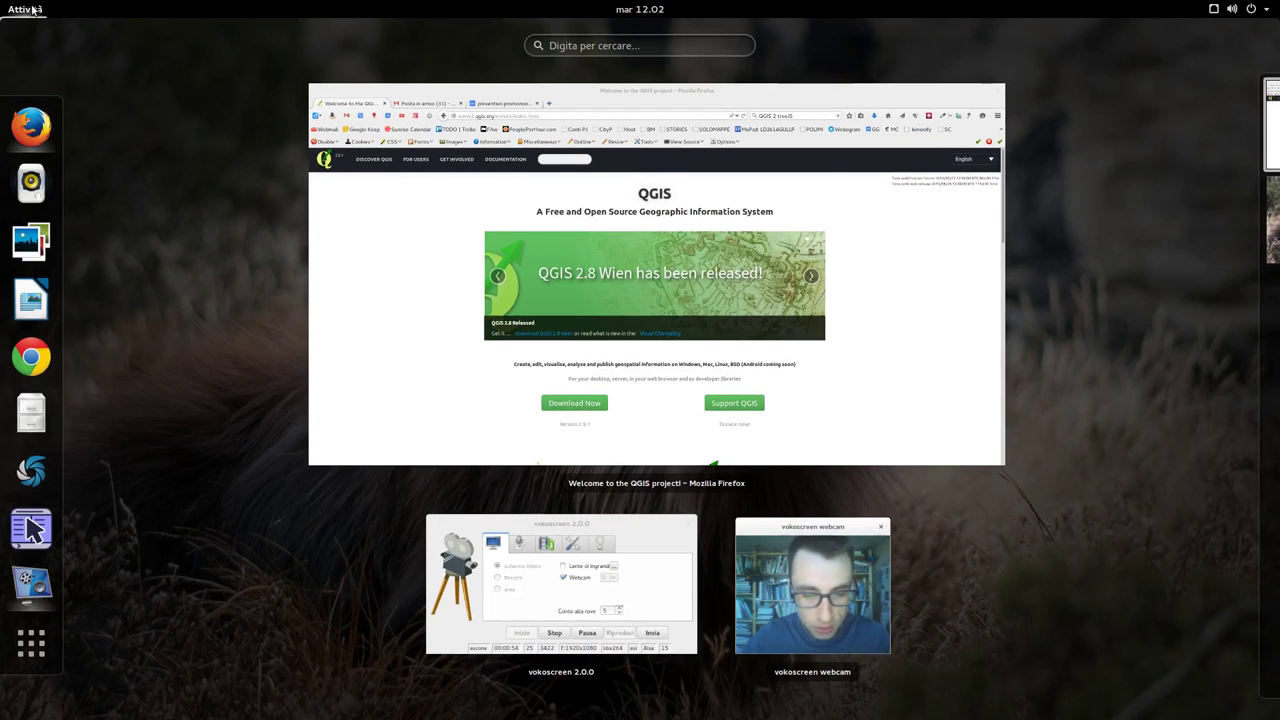
pyautogui.write('qgis')
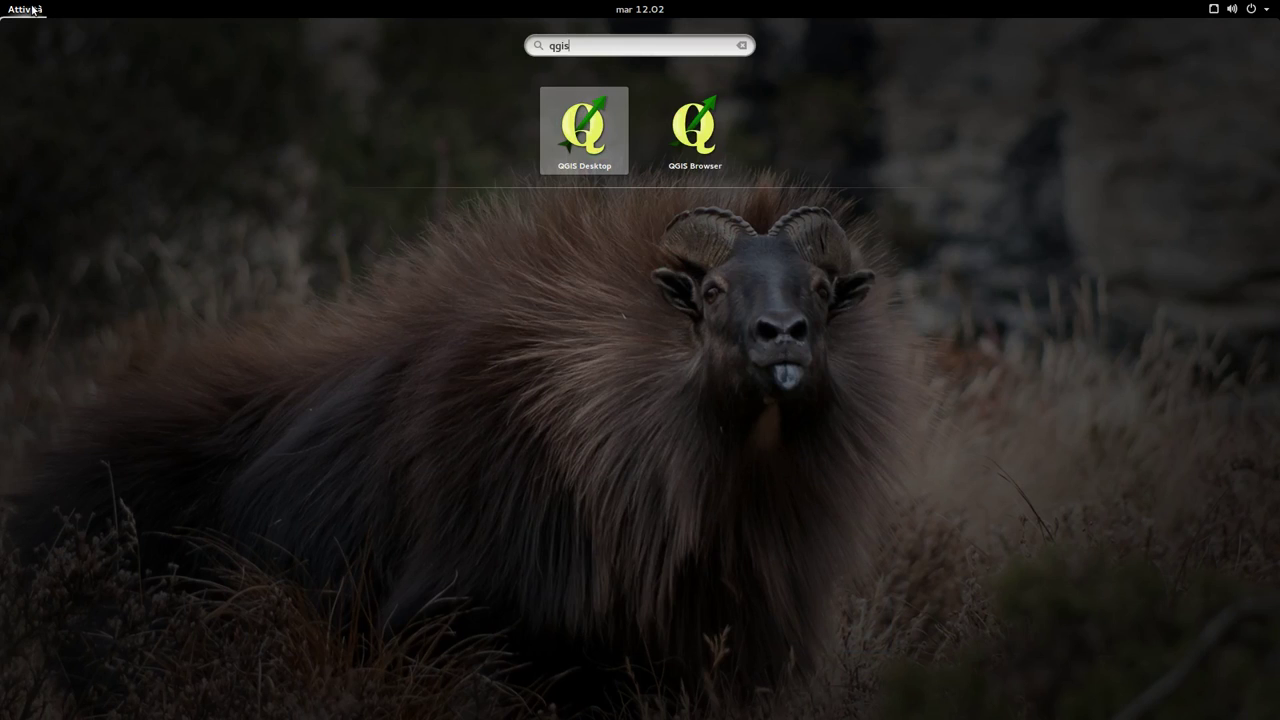
pyautogui.press('Return')
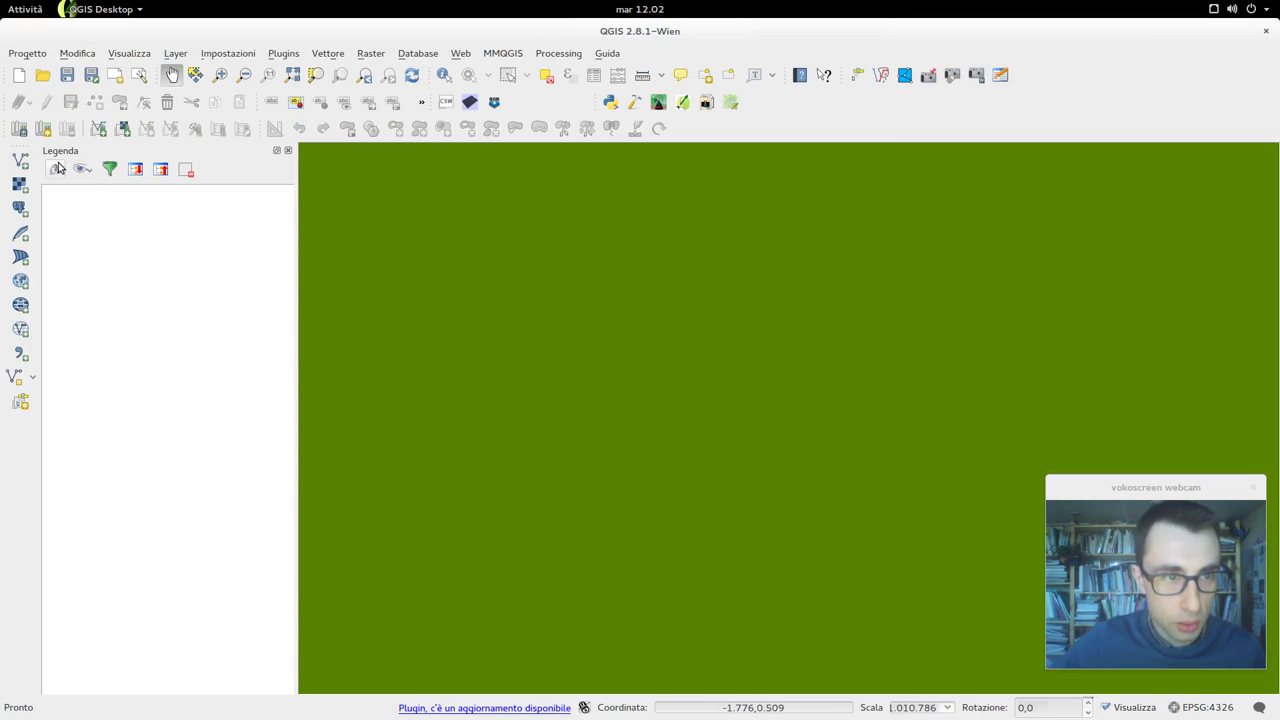
# Add the shapefile pt_amsterdam_trees.shp from the geometrie folder as a vector layer.
pyautogui.click(20, 161)
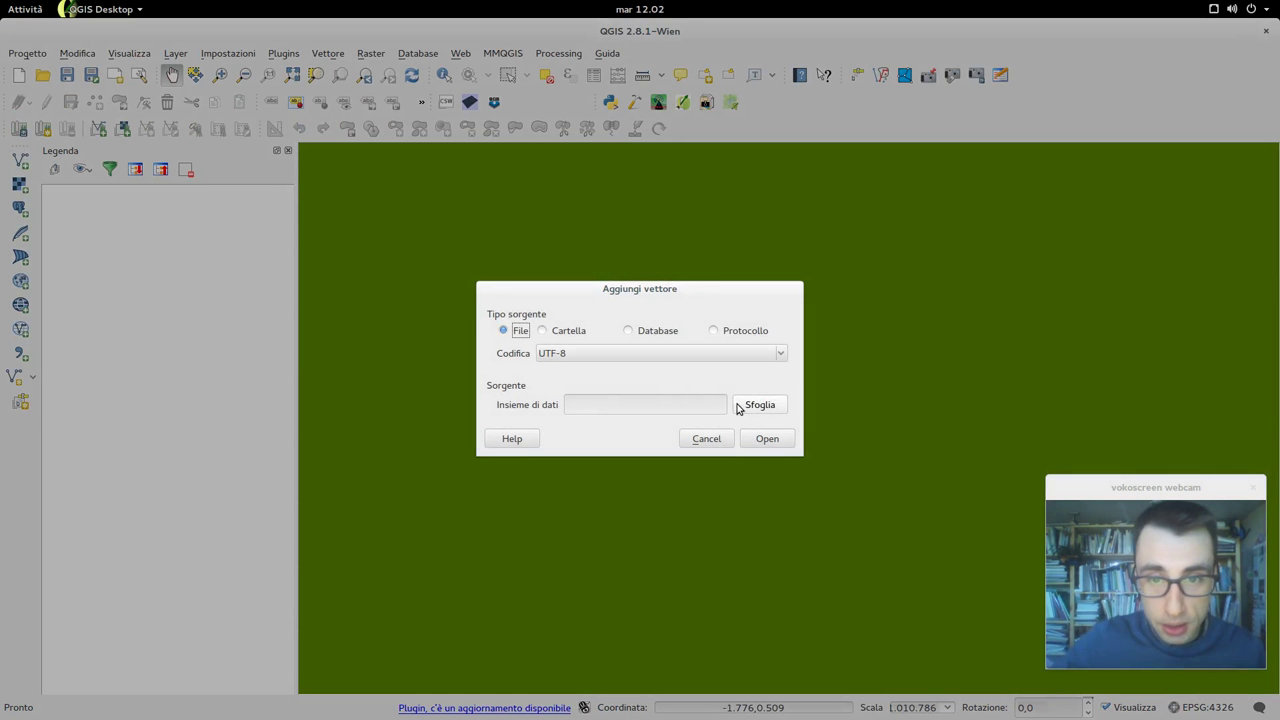
pyautogui.click(736, 405)
pyautogui.scroll(-15, 618, 383)
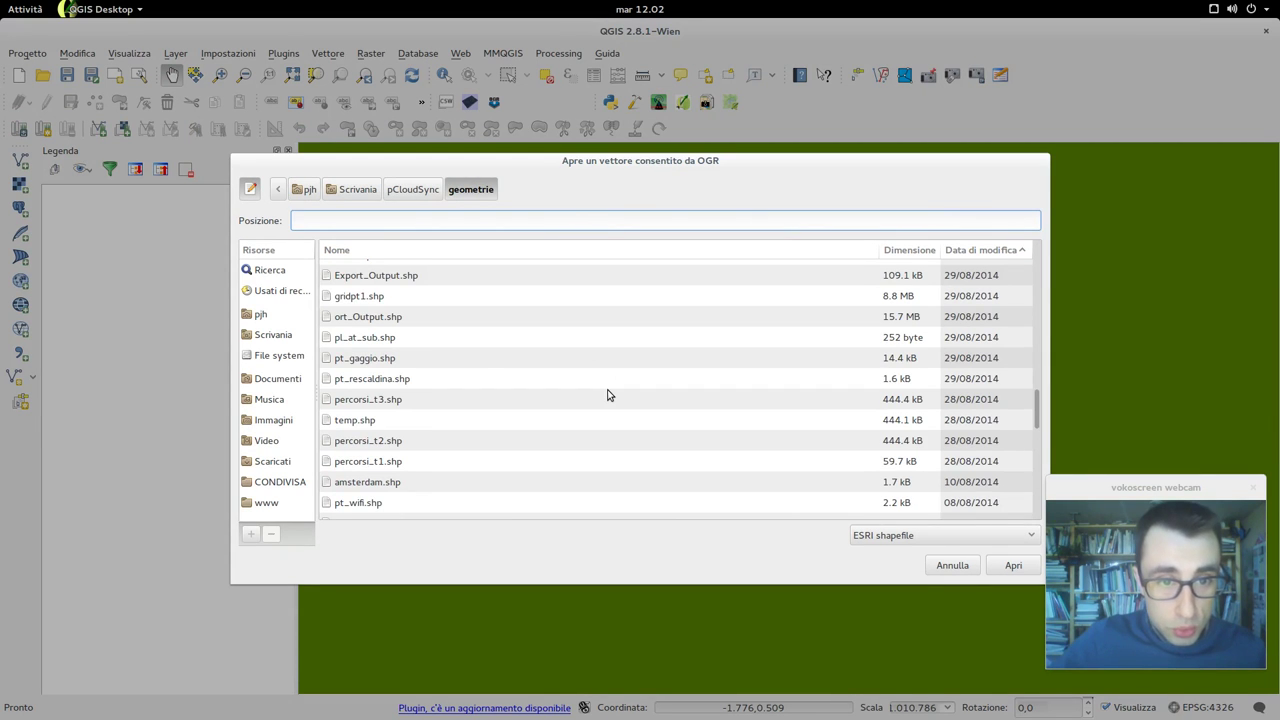
pyautogui.scroll(3, 607, 395)
pyautogui.scroll(3, 607, 395)
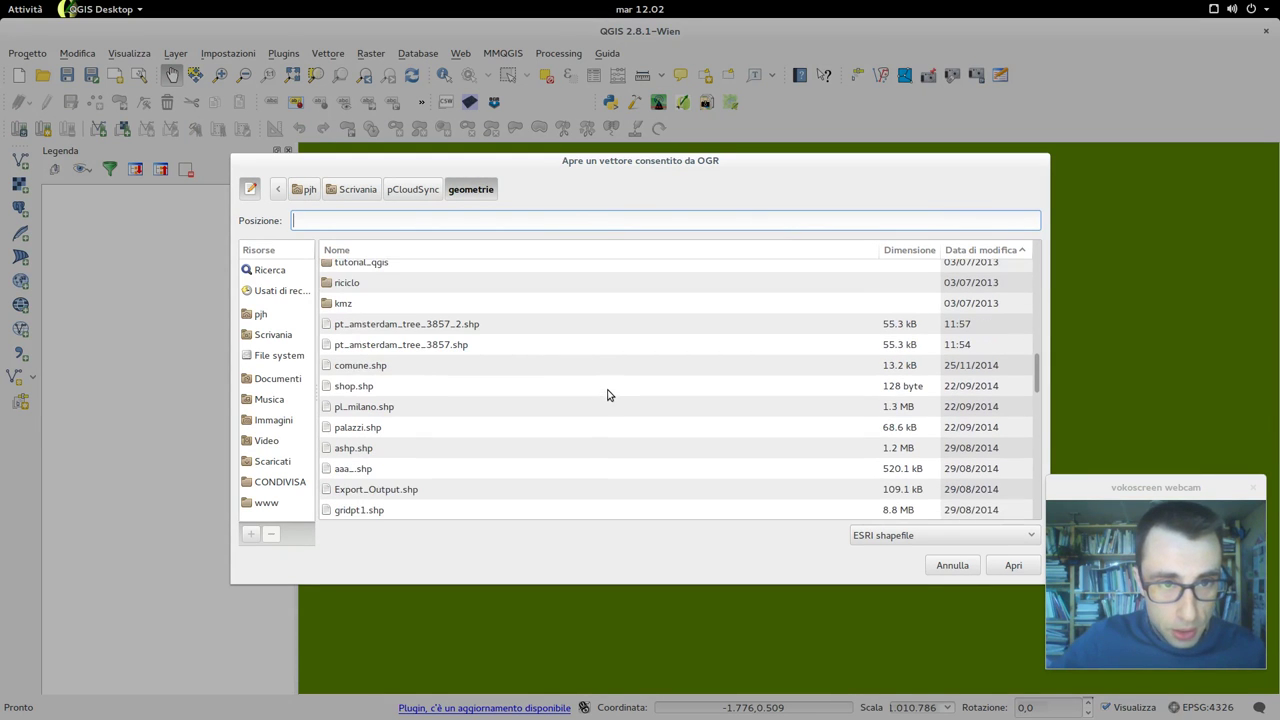
pyautogui.scroll(-6, 554, 408)
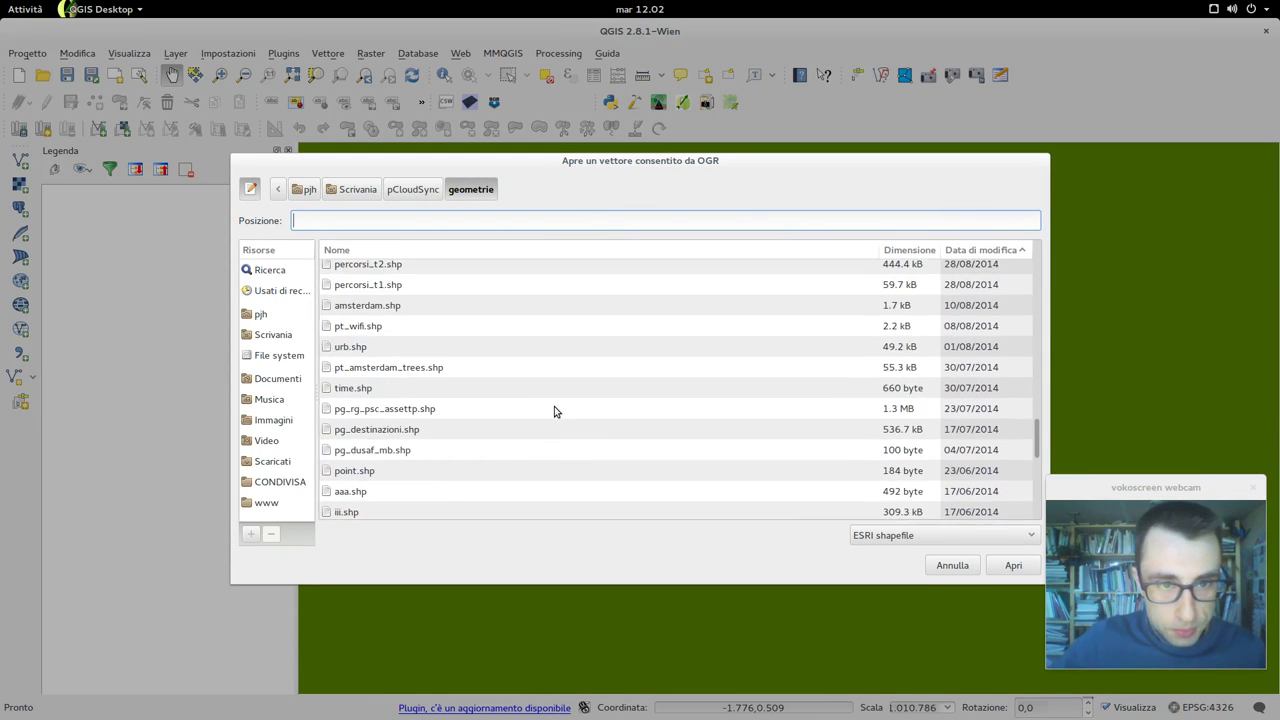
pyautogui.click(440, 368)
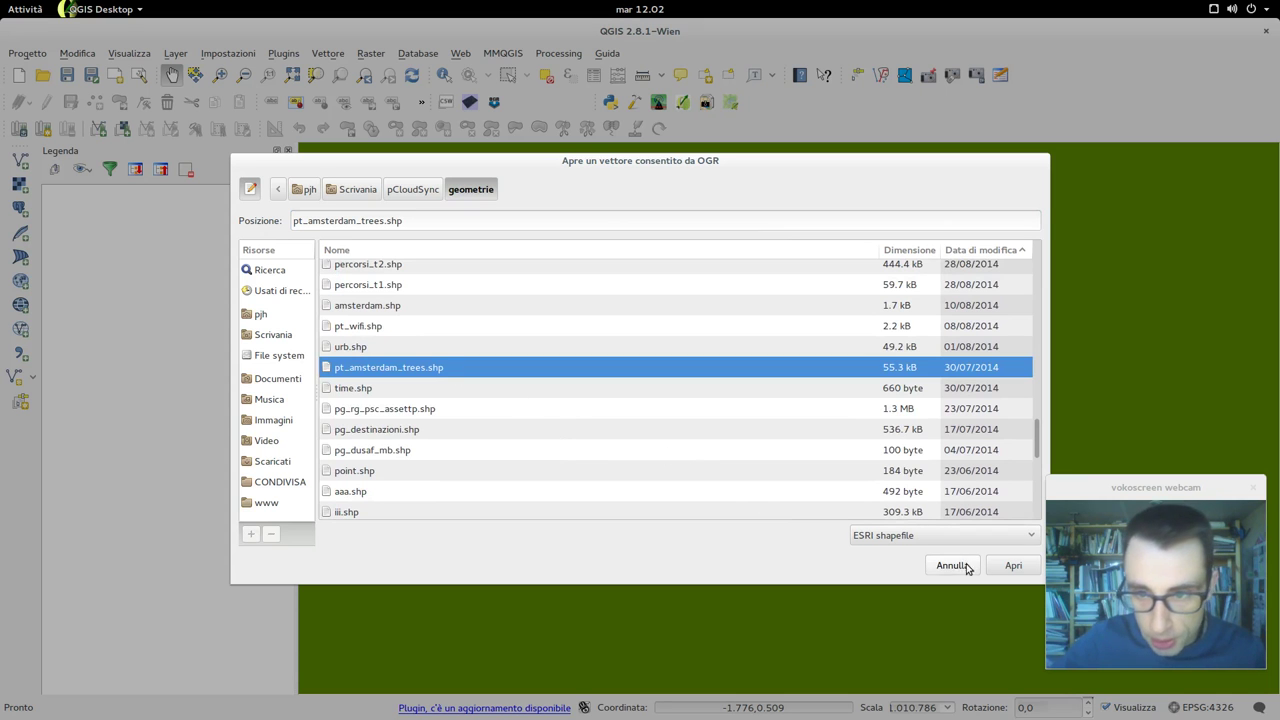
pyautogui.click(1012, 566)
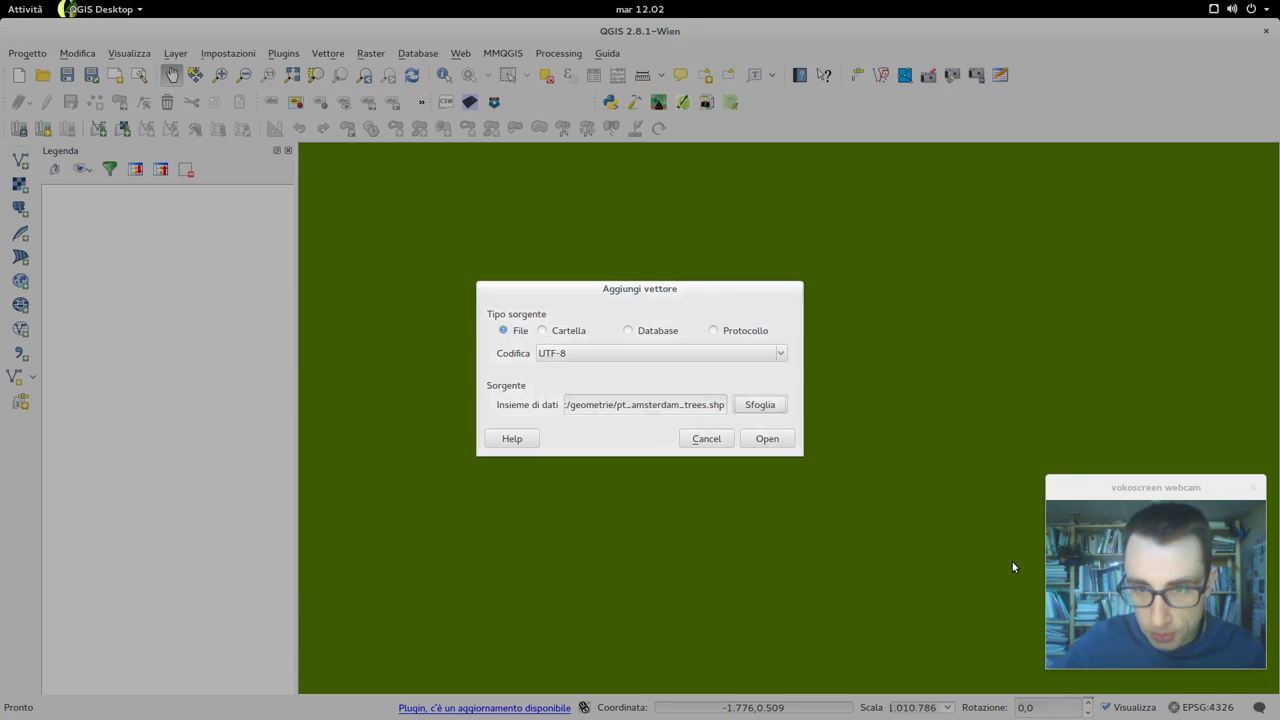
pyautogui.click(789, 444)
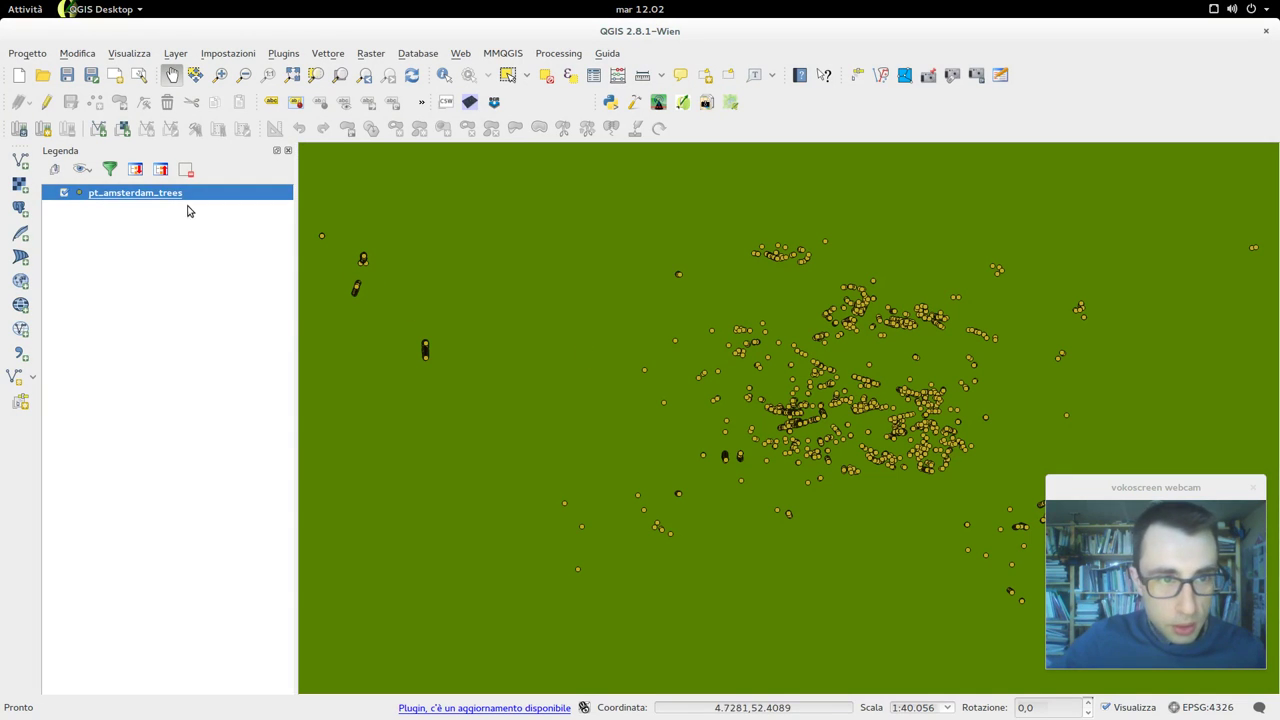
# Change the pt_amsterdam_trees layer's style from single symbol to a heatmap (Mappa di concentrazione) and apply it.
pyautogui.doubleClick(170, 201)
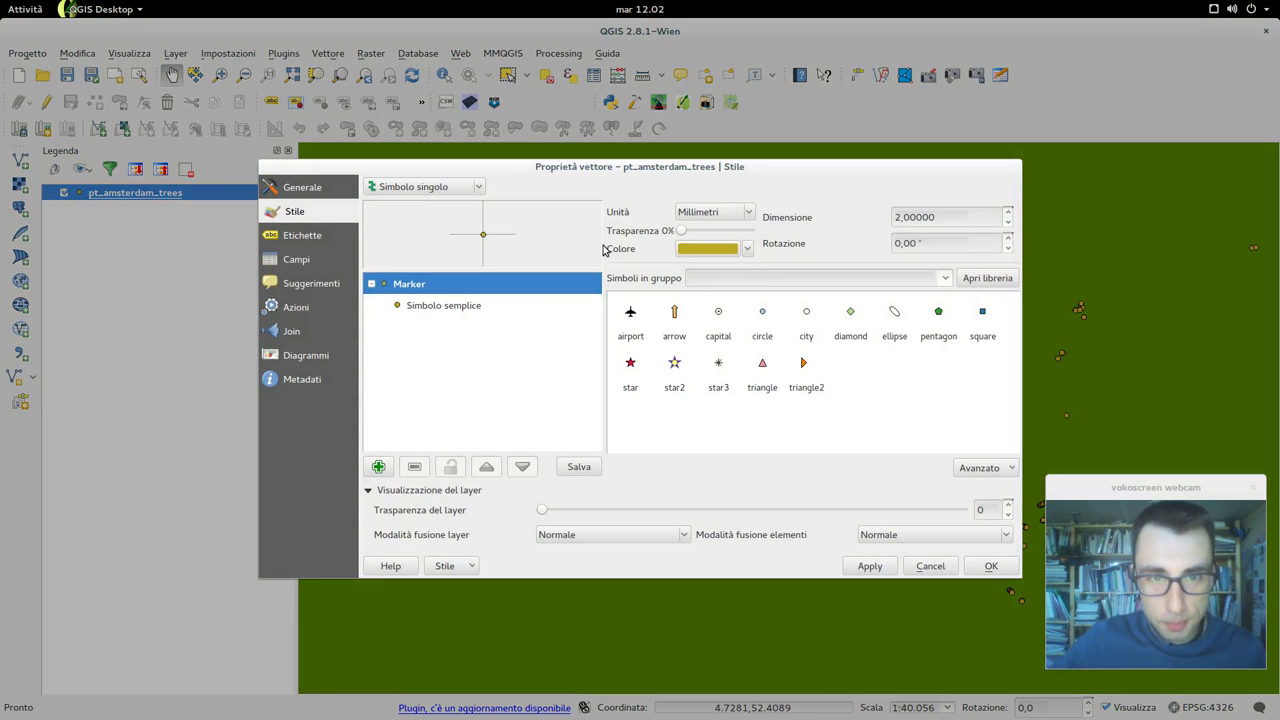
pyautogui.click(441, 187)
pyautogui.click(474, 283)
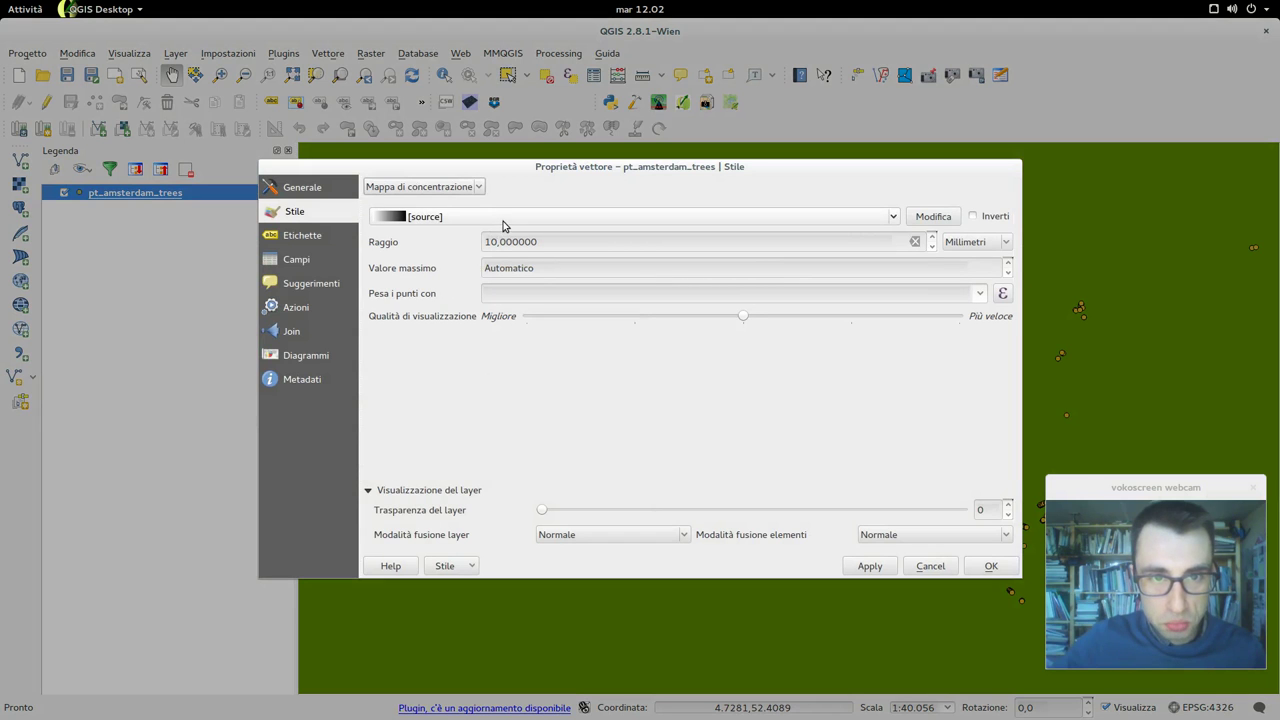
pyautogui.click(869, 566)
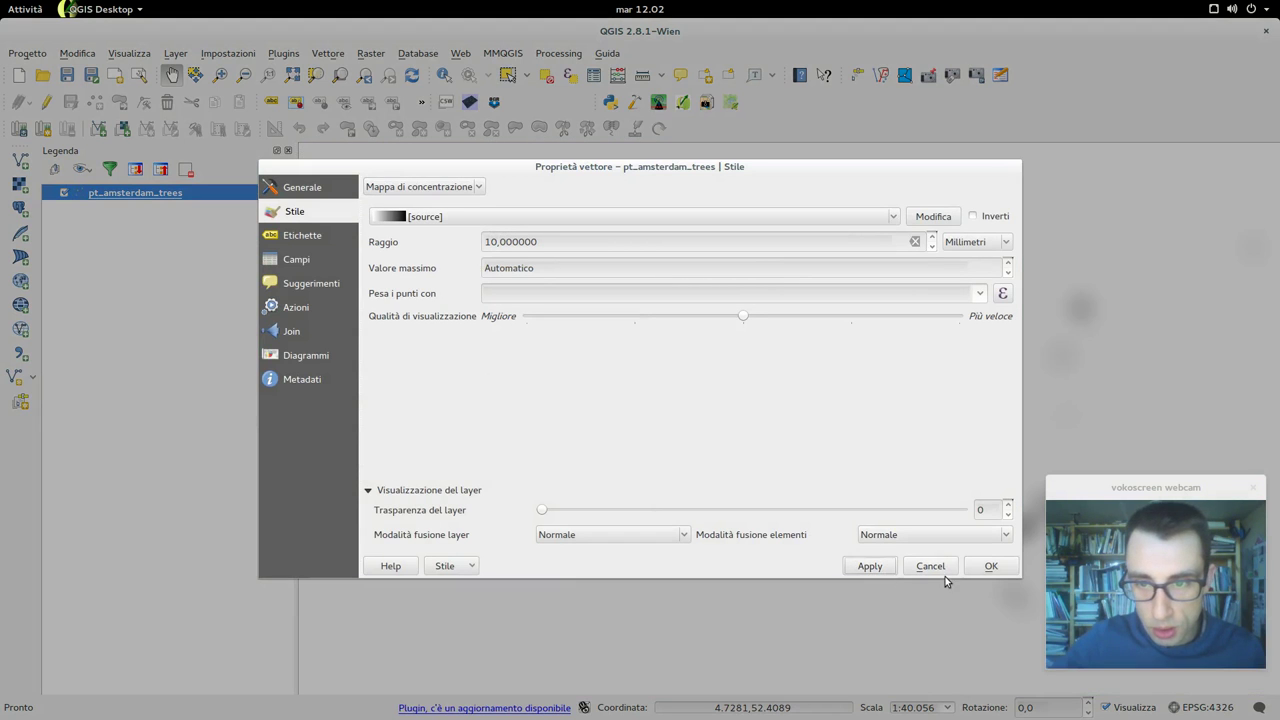
pyautogui.click(988, 566)
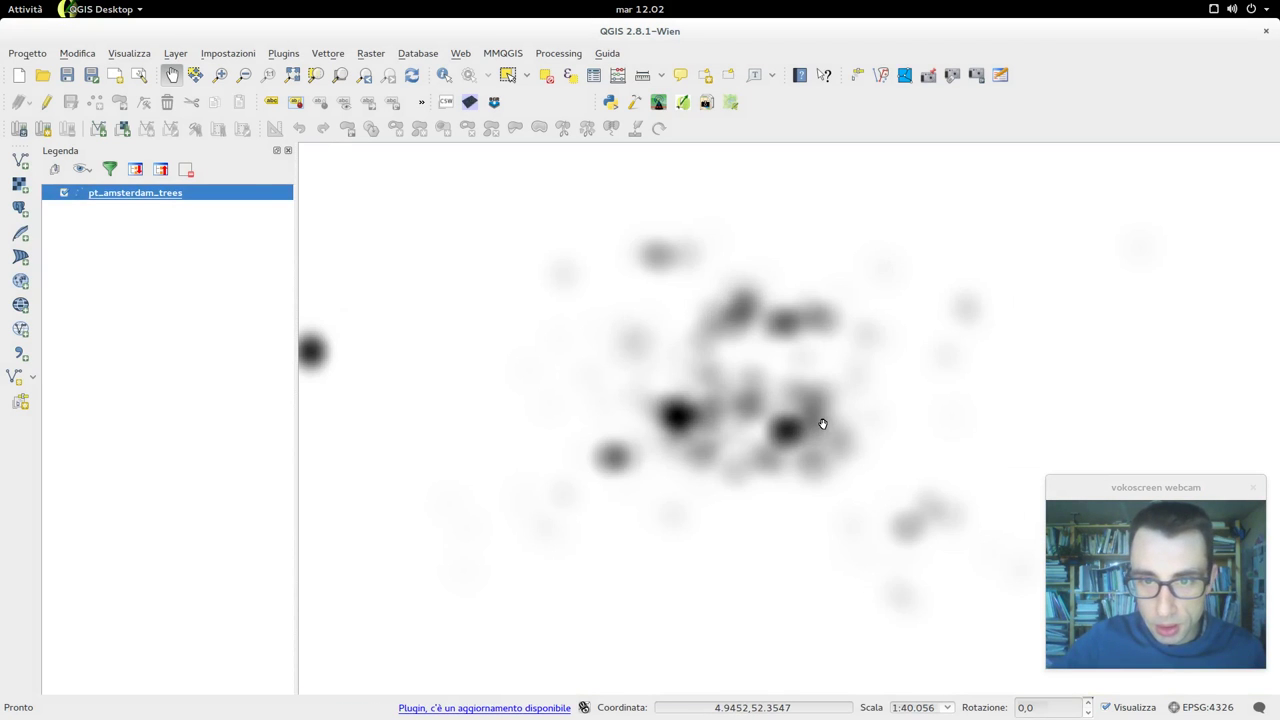
pyautogui.moveTo(820, 432); pyautogui.dragTo(880, 465)
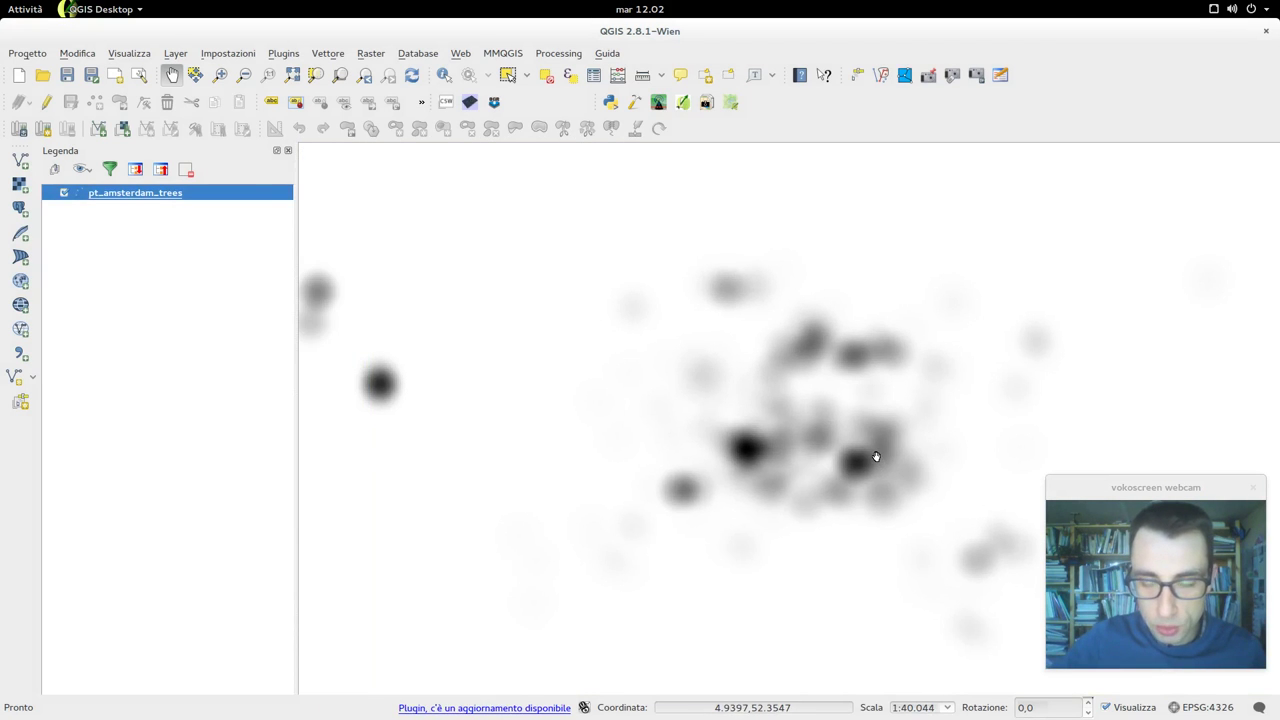
# Set the heatmap's color ramp to BuGn, make its first color (Colore 1) transparent, and apply the style.
pyautogui.doubleClick(162, 194)
pyautogui.click(552, 219)
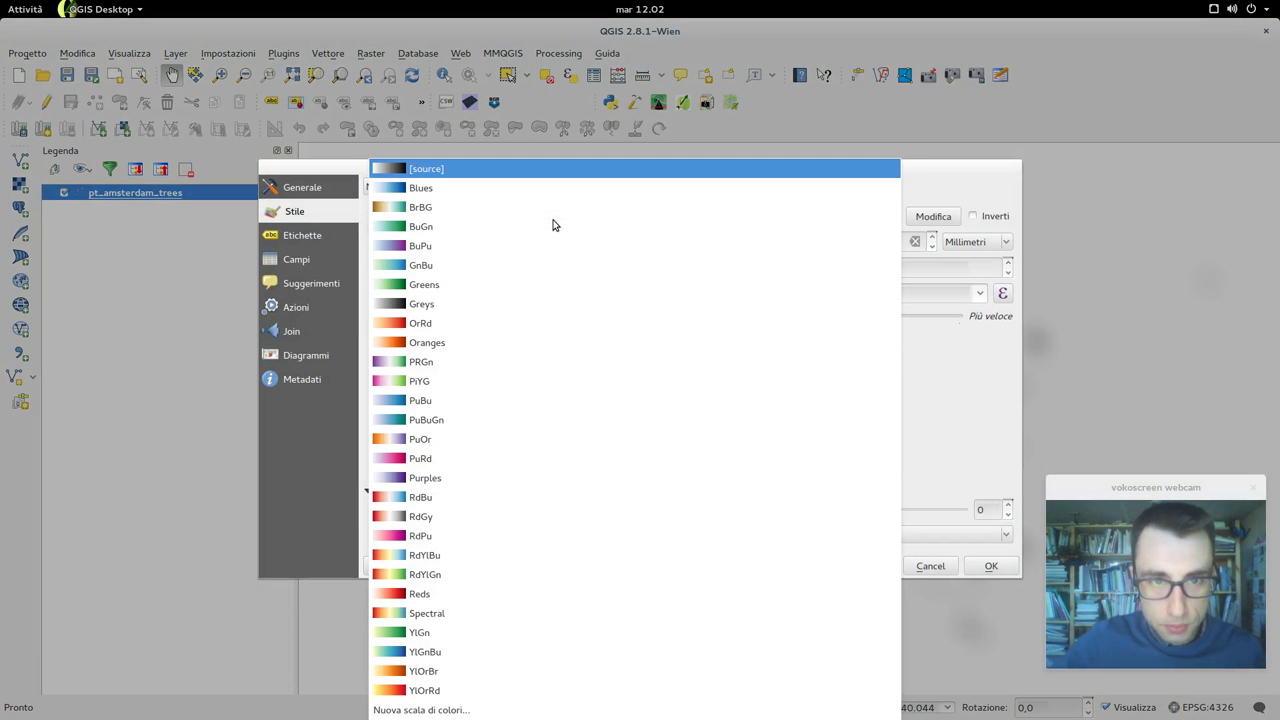
pyautogui.click(537, 224)
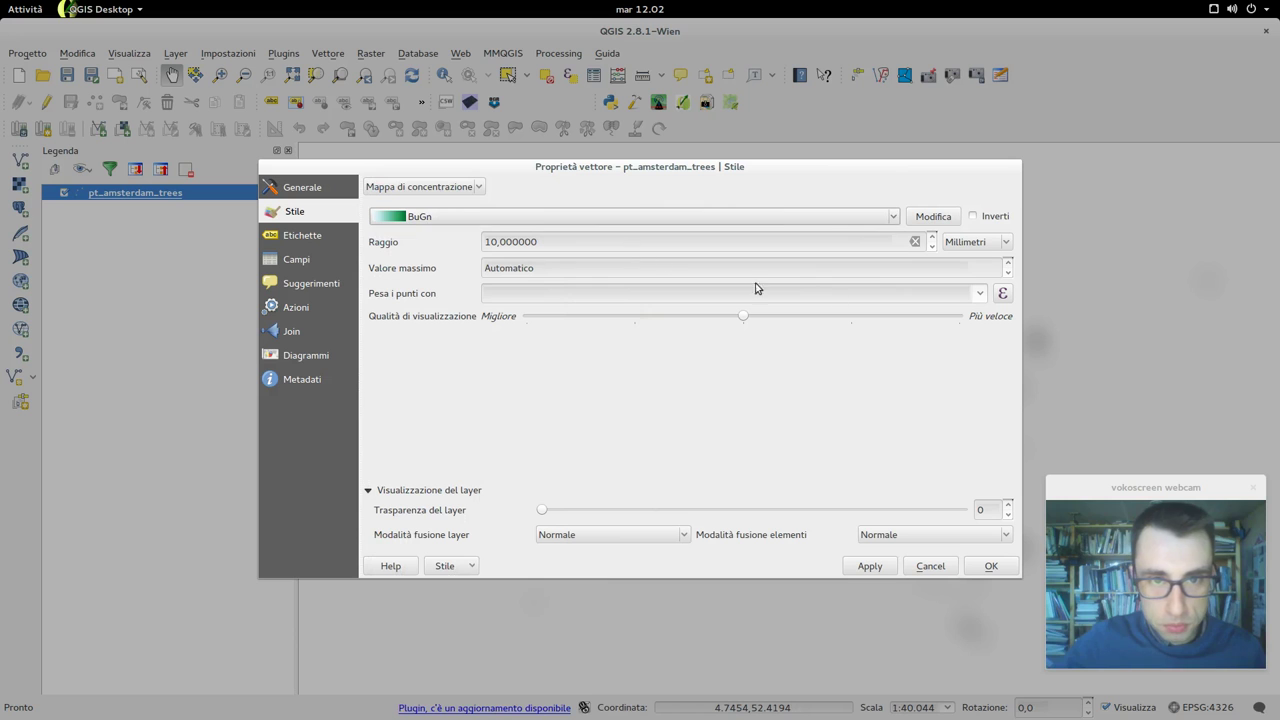
pyautogui.click(933, 216)
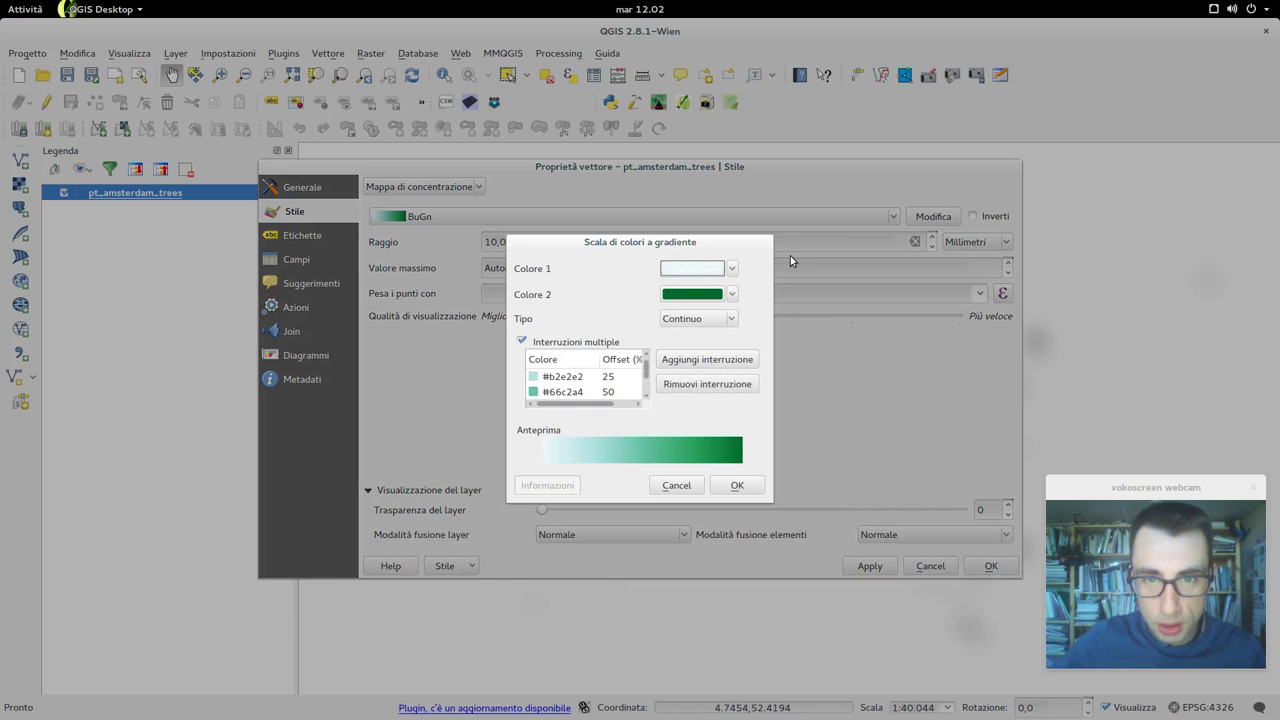
pyautogui.click(733, 268)
pyautogui.click(705, 286)
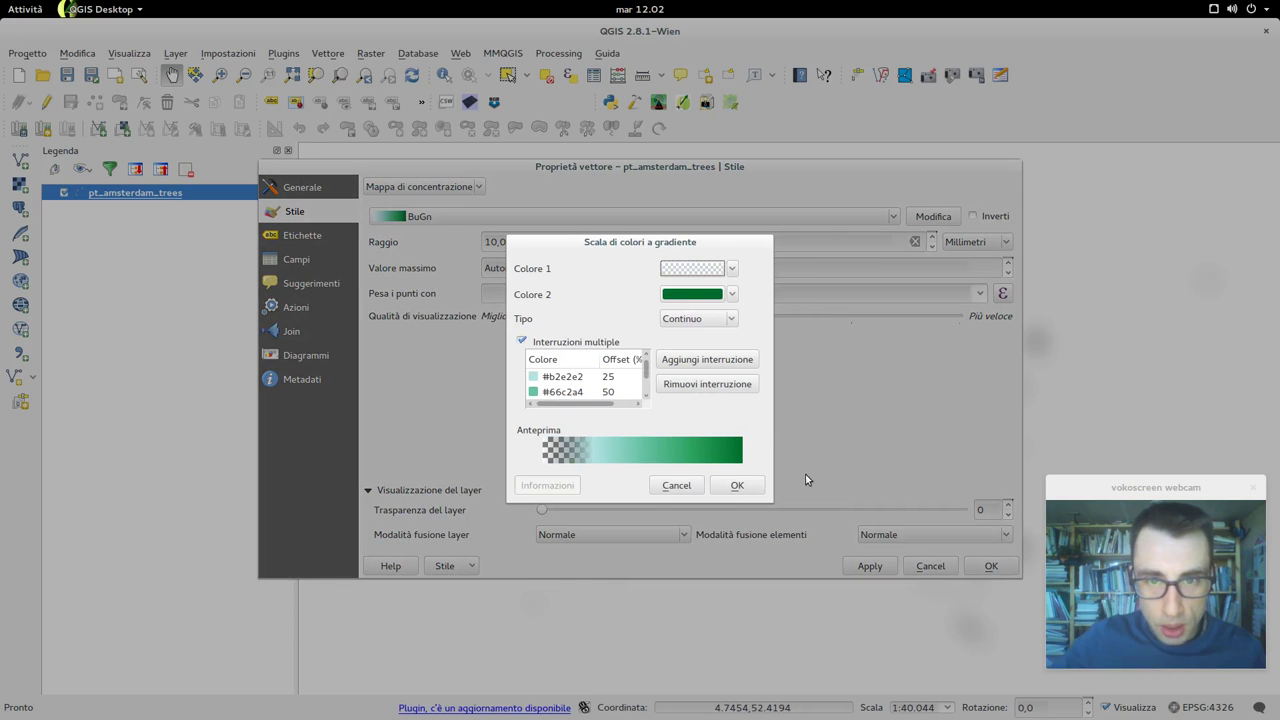
pyautogui.click(738, 486)
pyautogui.click(874, 567)
pyautogui.click(989, 566)
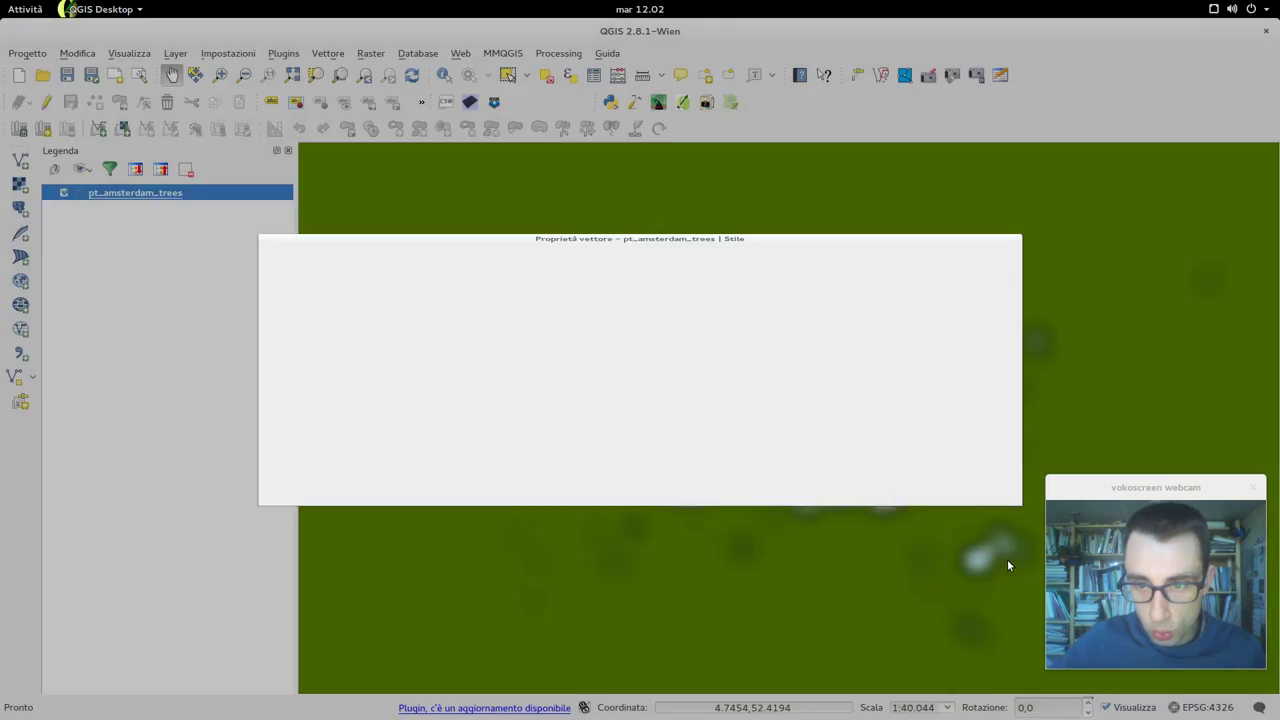
pyautogui.moveTo(958, 509); pyautogui.dragTo(936, 473)
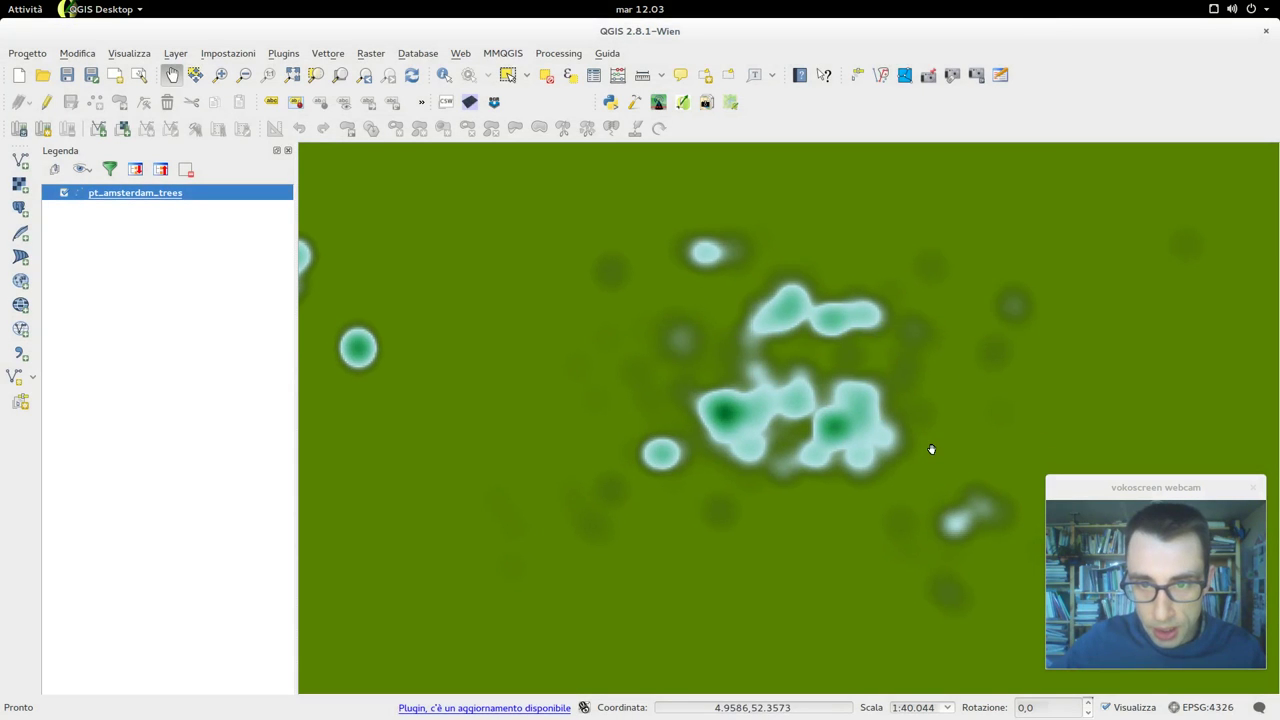
pyautogui.doubleClick(135, 195)
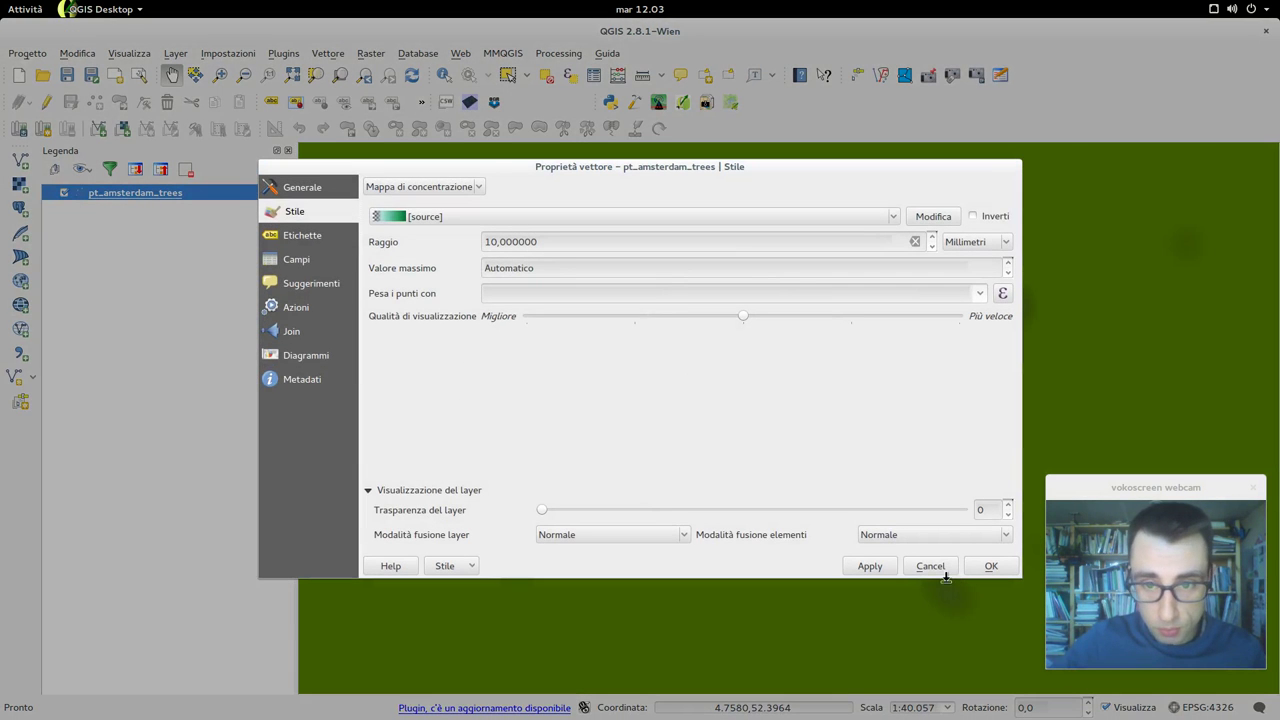
pyautogui.click(930, 567)
pyautogui.moveTo(877, 494); pyautogui.dragTo(854, 517)
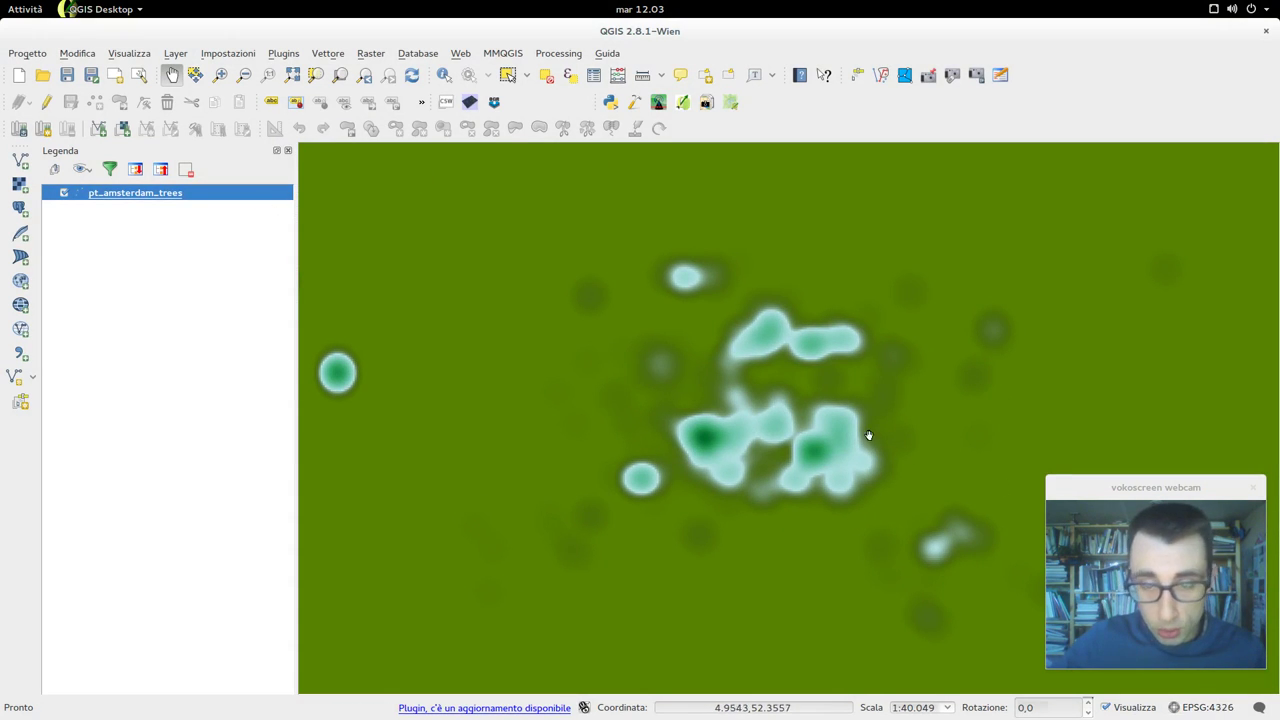
# Add the Stamen Toner/OSM basemap with the OpenLayers plugin and move it below the pt_amsterdam_trees layer.
pyautogui.click(460, 55)
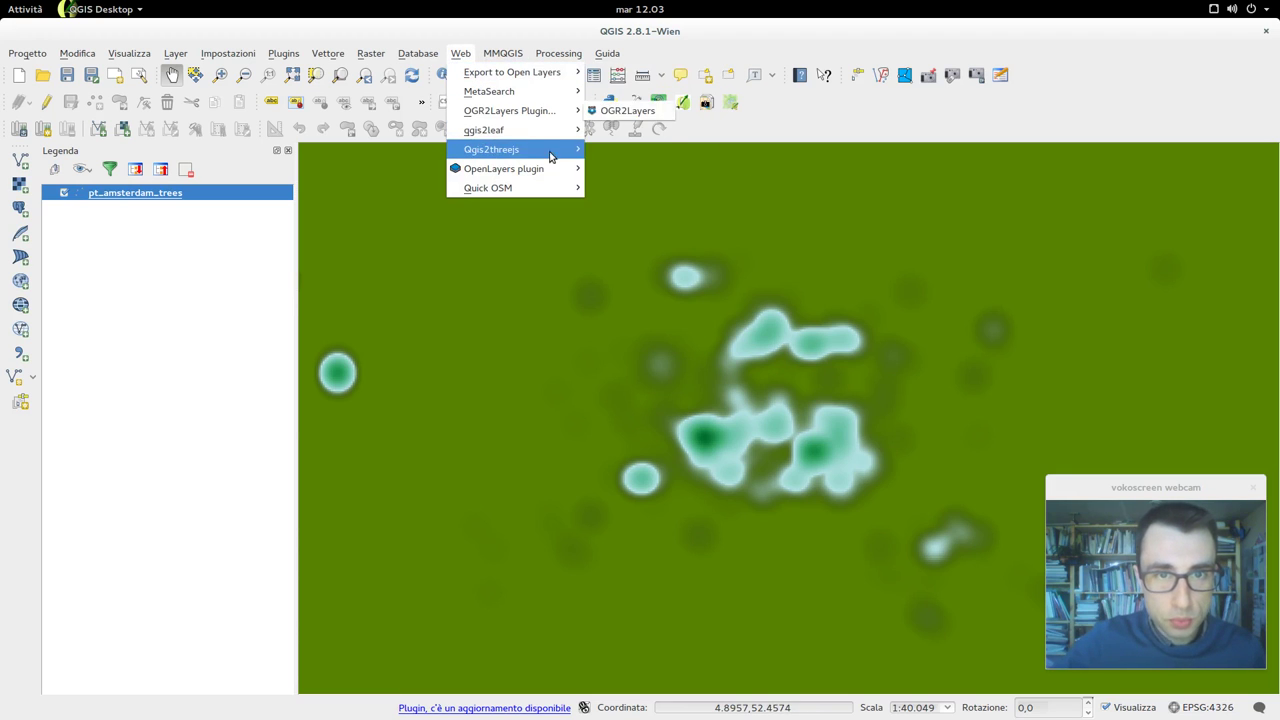
pyautogui.moveTo(547, 170)
pyautogui.moveTo(680, 284)
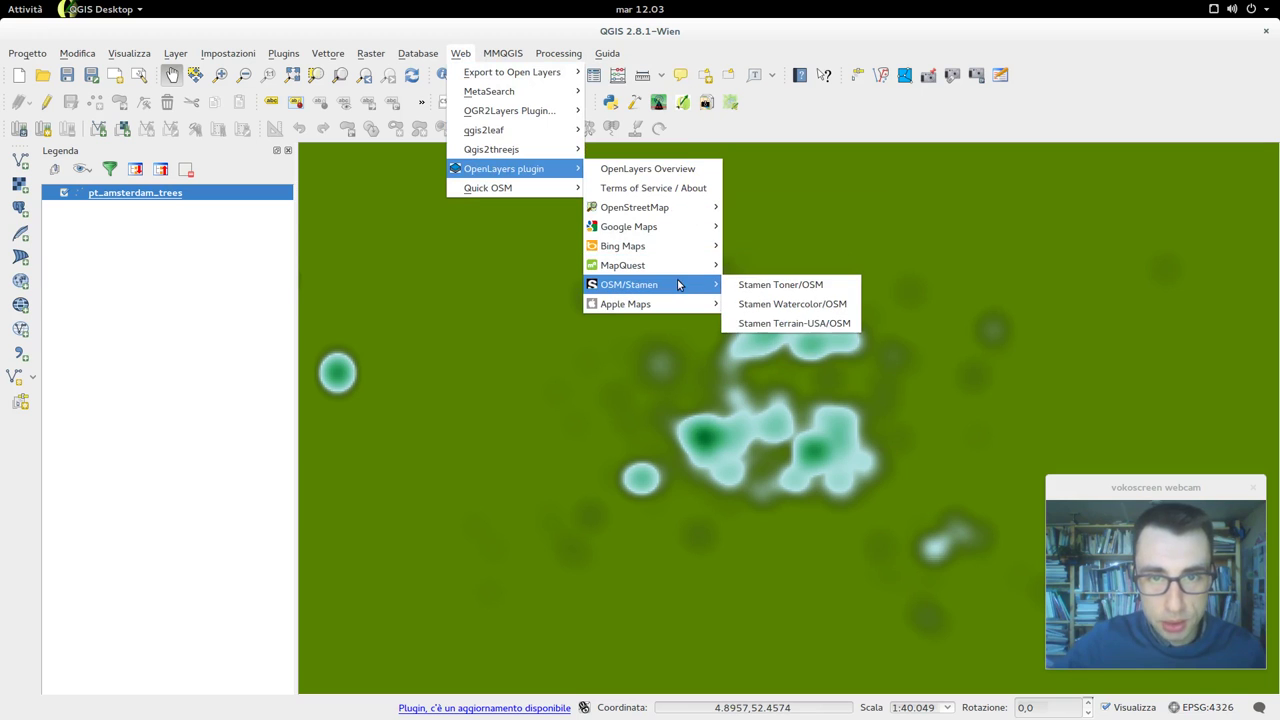
pyautogui.click(767, 286)
pyautogui.moveTo(155, 194); pyautogui.dragTo(155, 210)
# Zoom the map to the extent of the pt_amsterdam_trees layer.
pyautogui.click(149, 191)
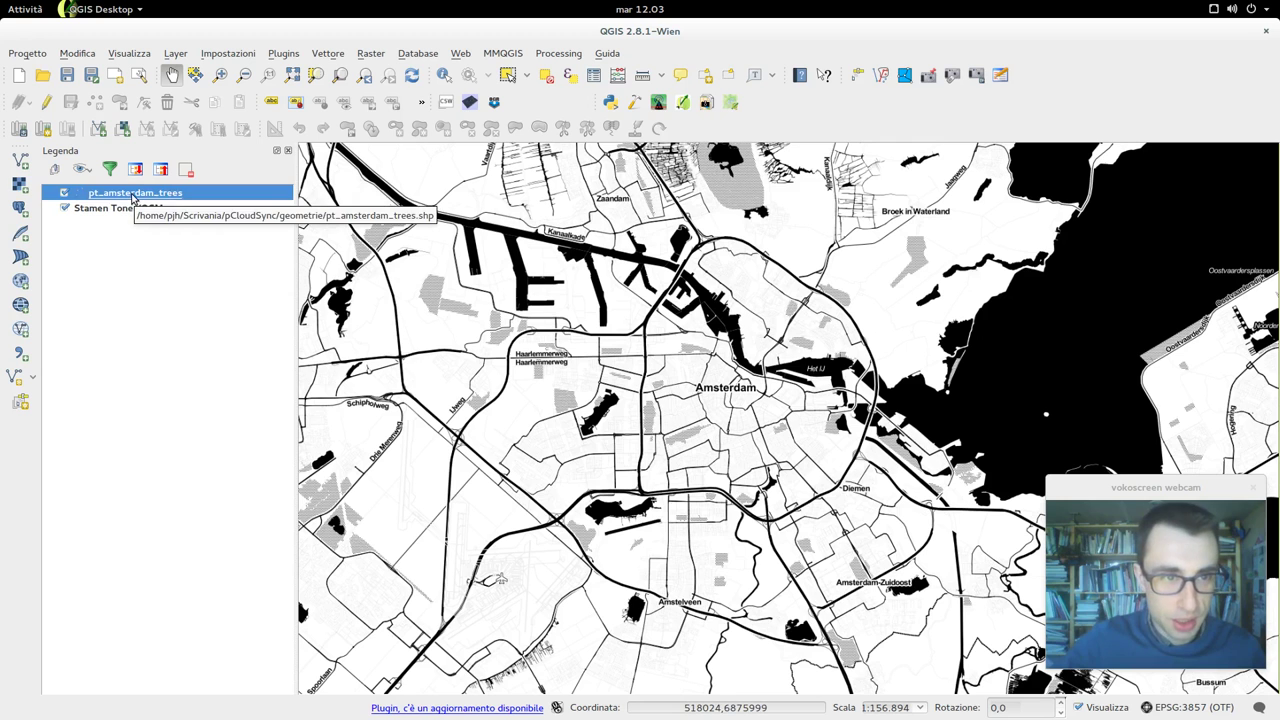
pyautogui.rightClick(133, 196)
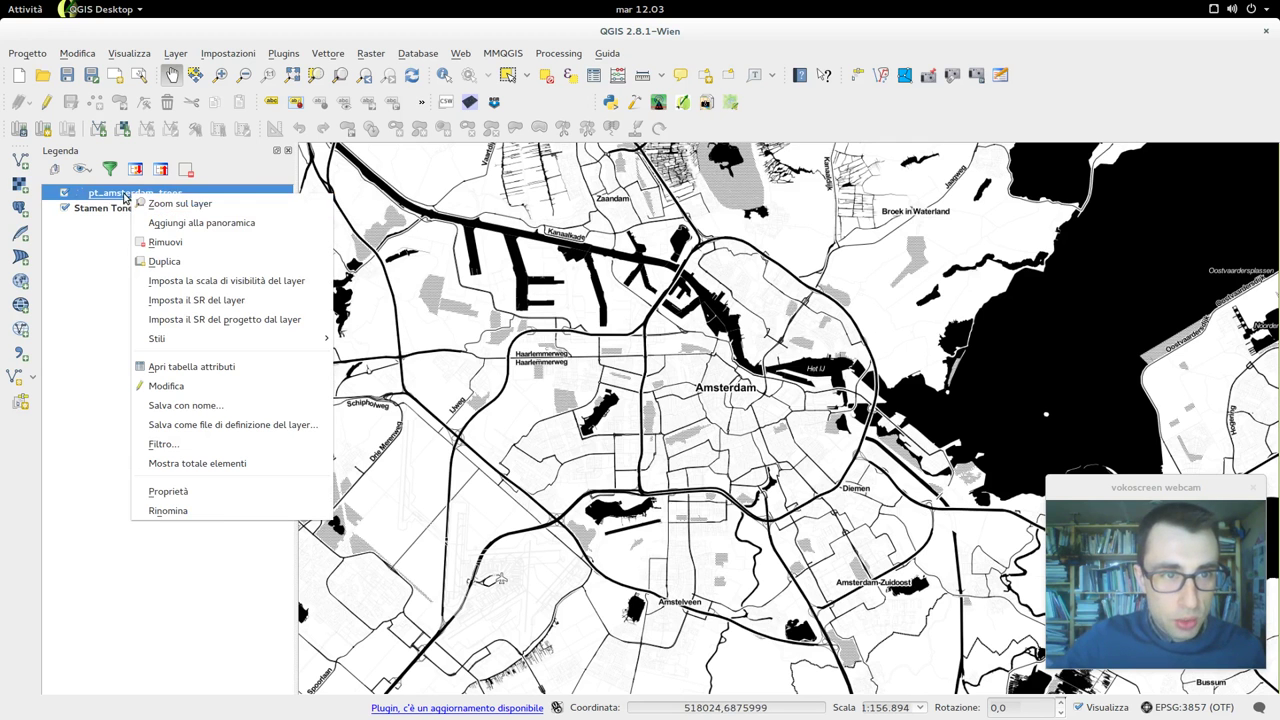
pyautogui.click(160, 204)
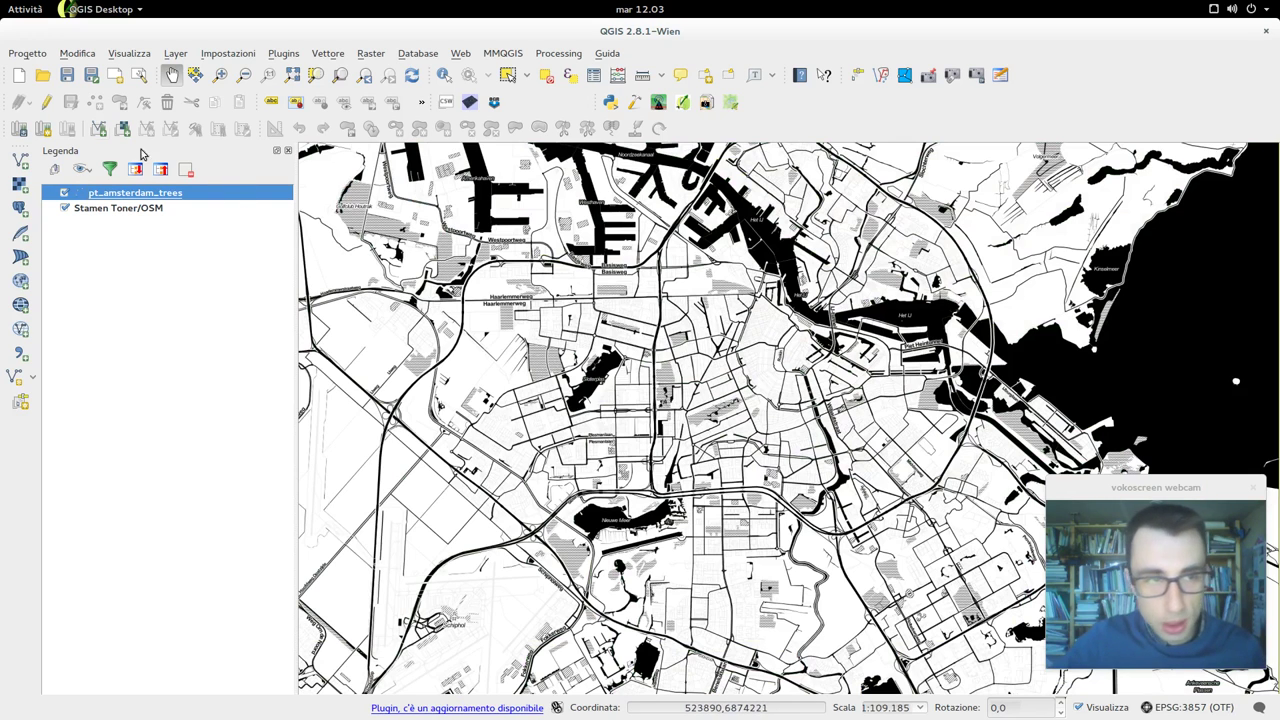
# Check the coordinate reference system and on-the-fly reprojection in the project properties, leaving them as they are.
pyautogui.click(27, 53)
pyautogui.click(120, 243)
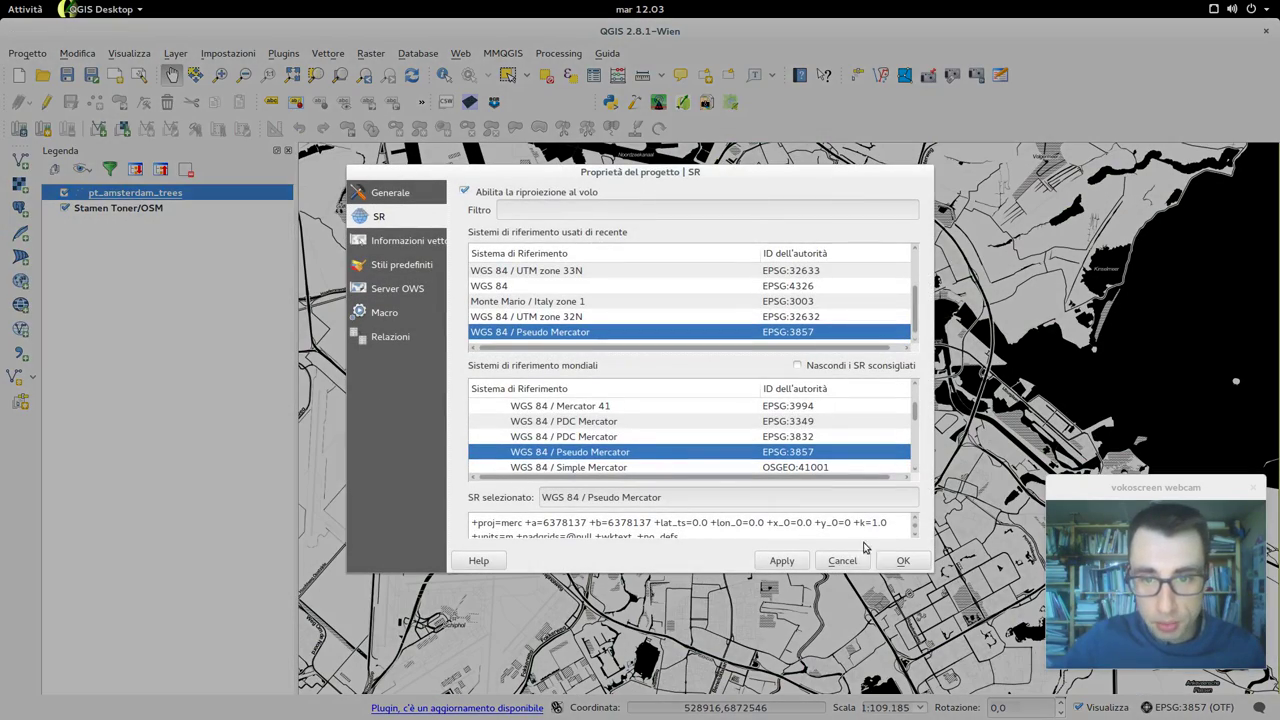
pyautogui.click(855, 559)
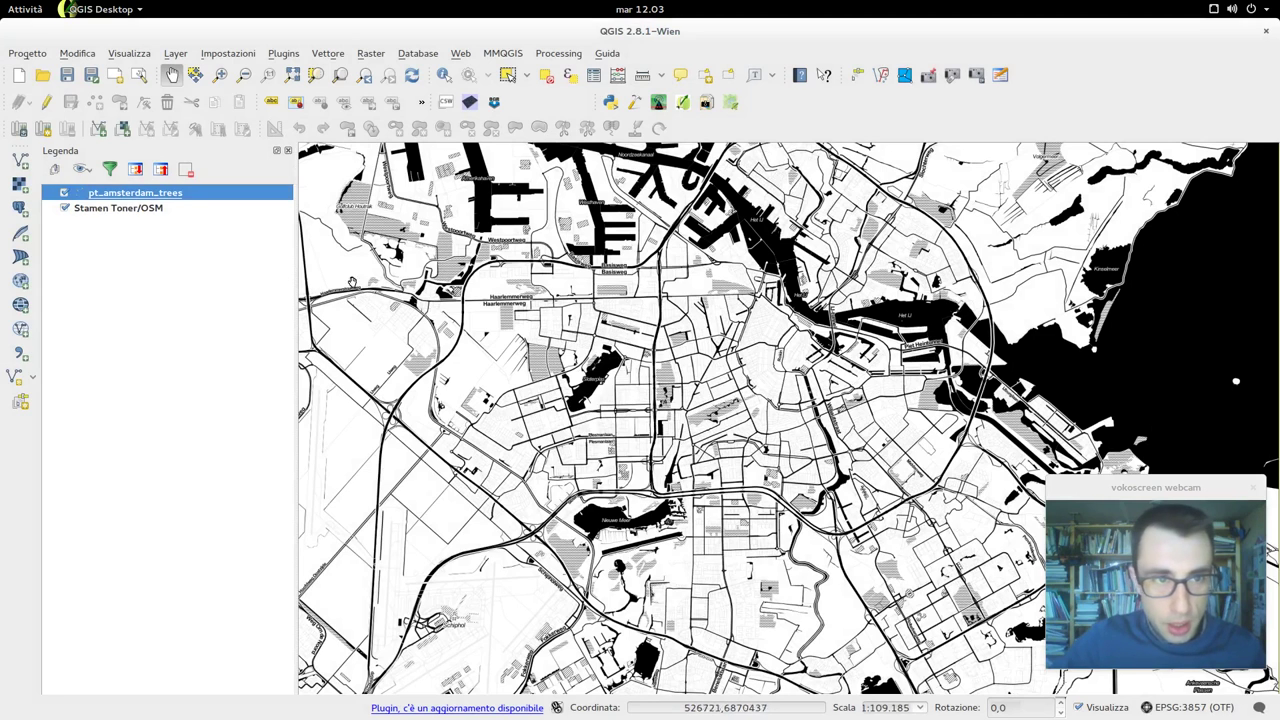
# Hide and show the basemap and the trees layer in turn to compare the heatmap's location with the basemap.
pyautogui.click(64, 208)
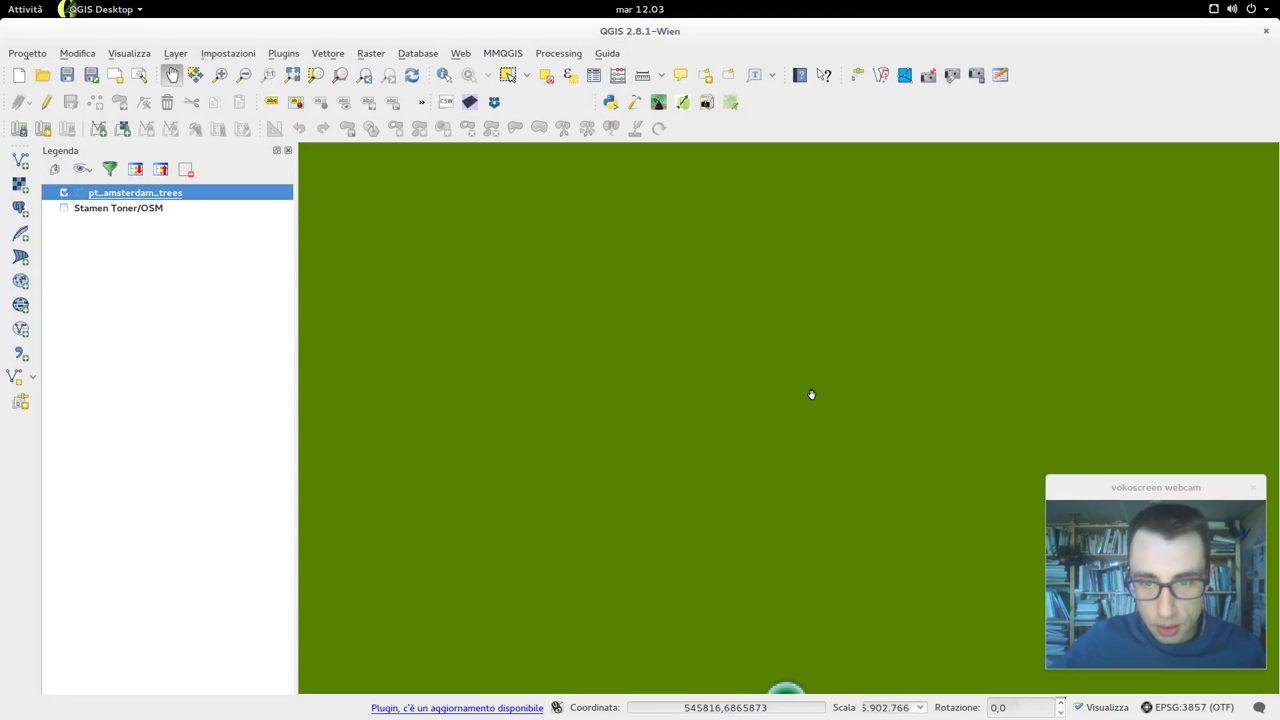
pyautogui.moveTo(811, 466); pyautogui.dragTo(749, 357)
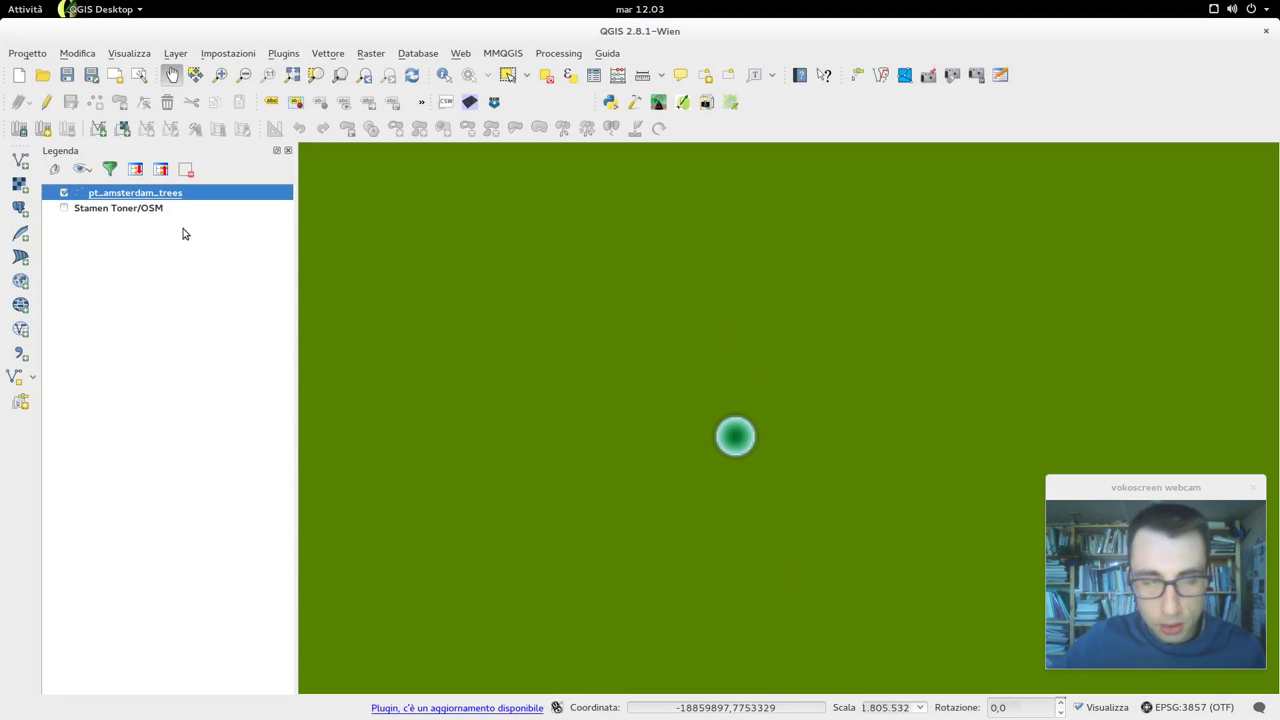
pyautogui.click(64, 209)
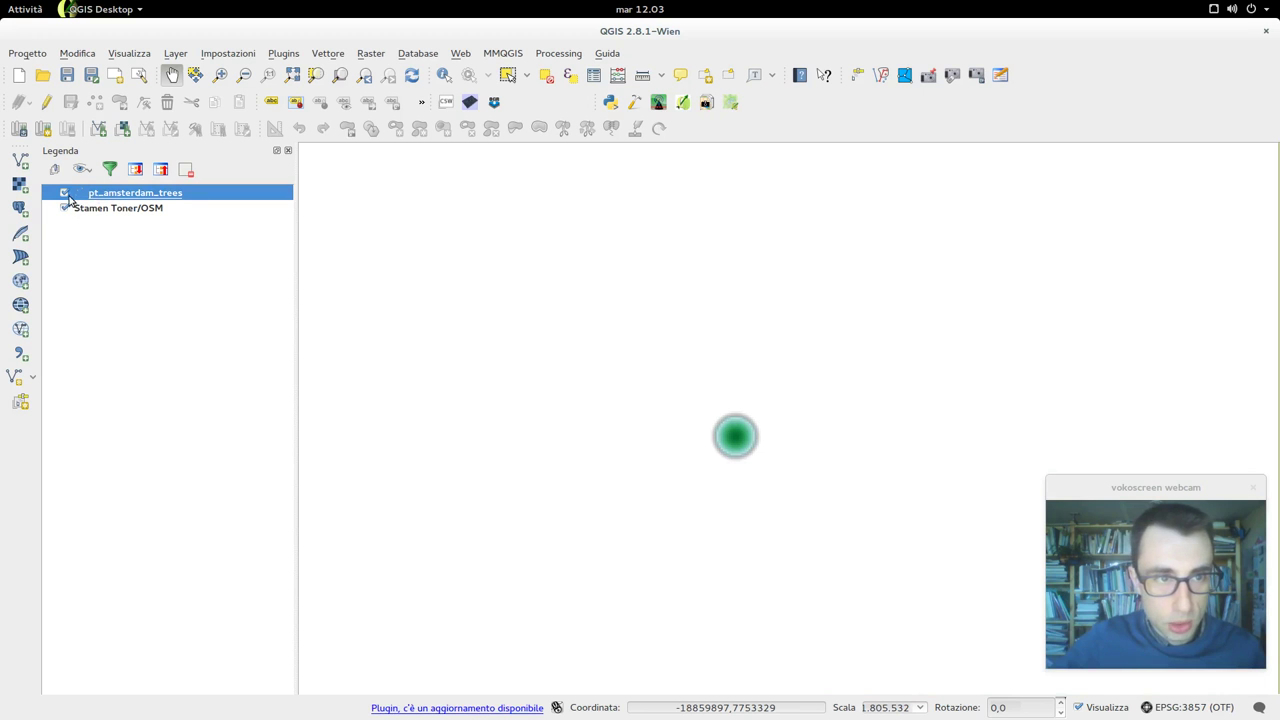
pyautogui.click(64, 193)
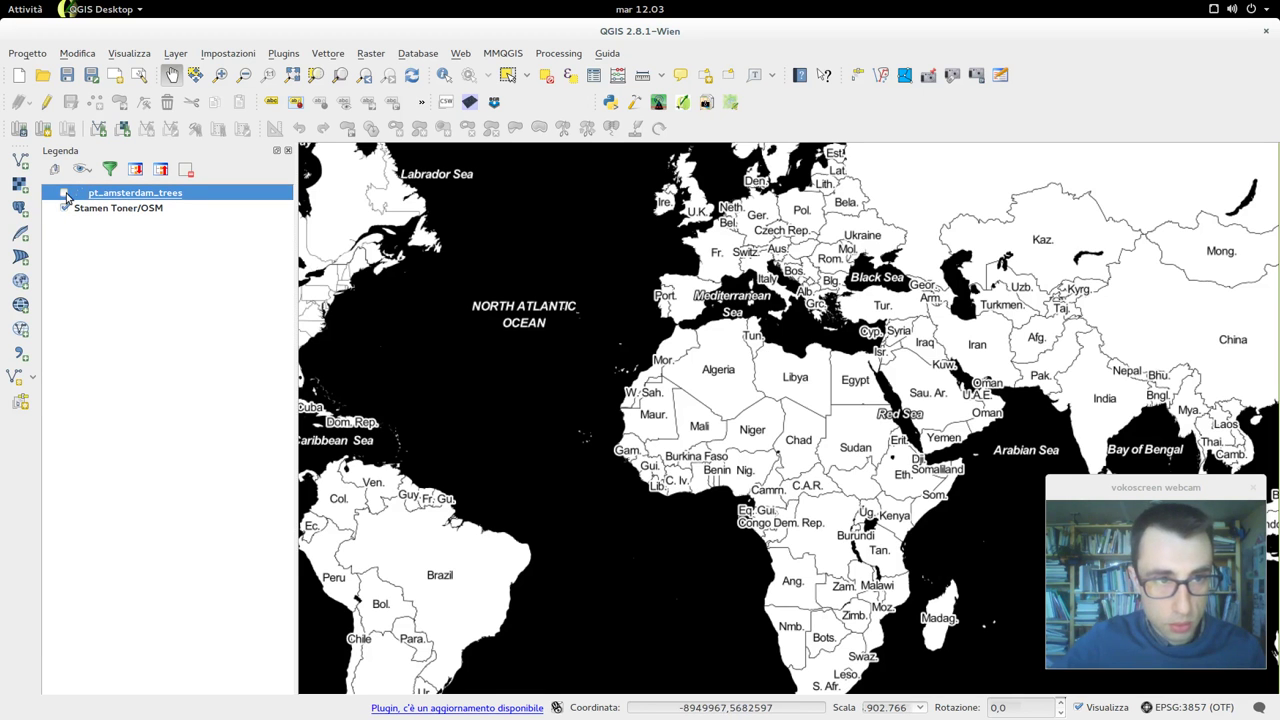
pyautogui.click(65, 194)
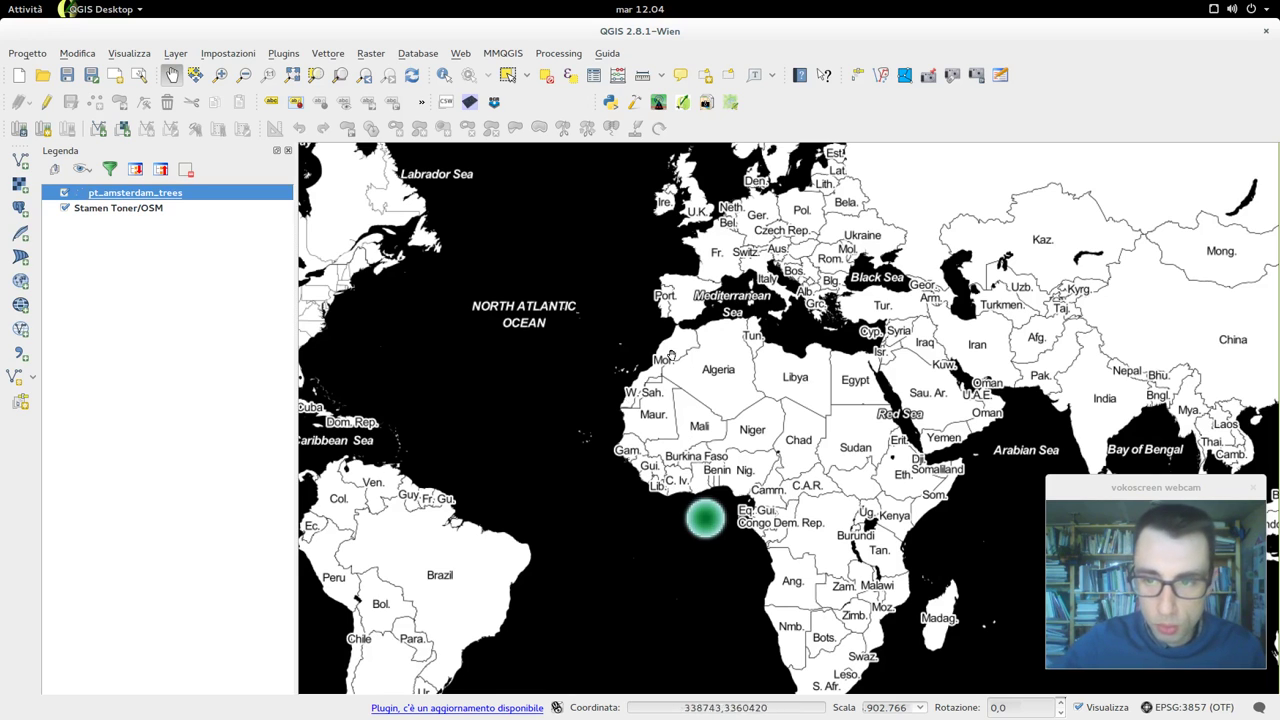
# Export the pt_amsterdam_trees layer to an ESRI shapefile named pt_amsterdam_tree_3857_proj in EPSG:3857 - WGS 84 / Pseudo Mercator, adding it to the map.
pyautogui.rightClick(150, 195)
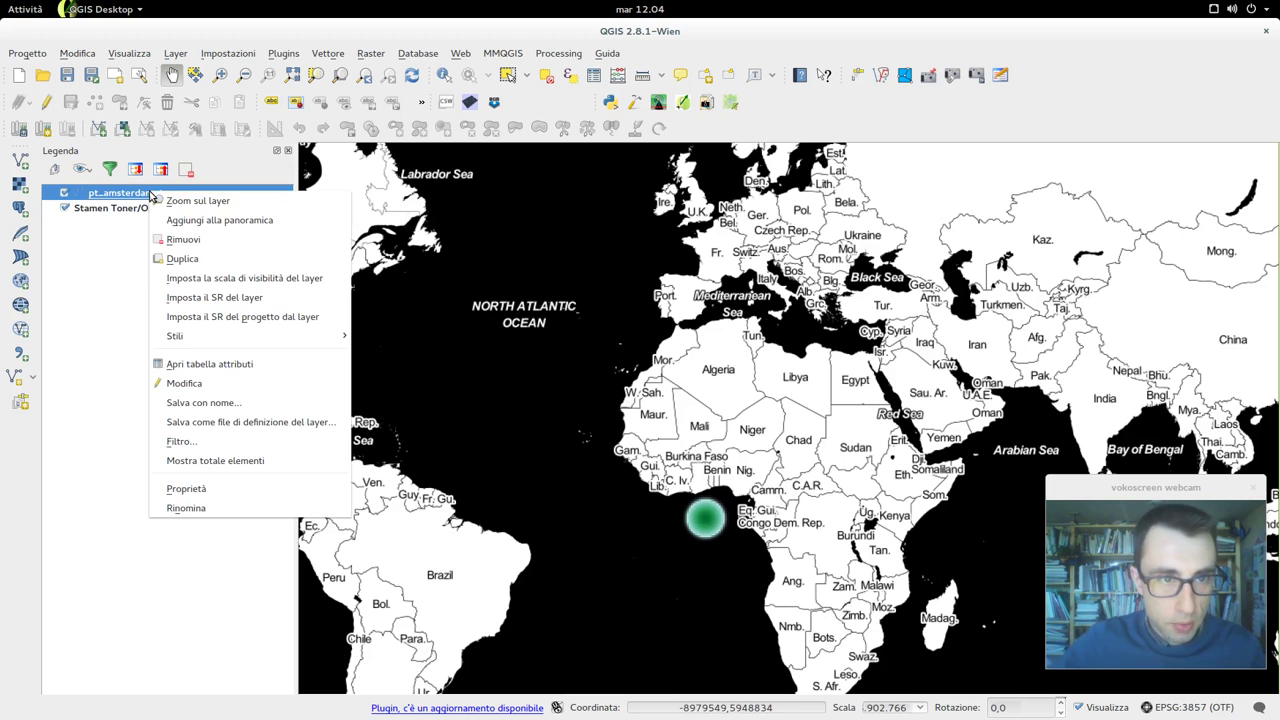
pyautogui.click(264, 403)
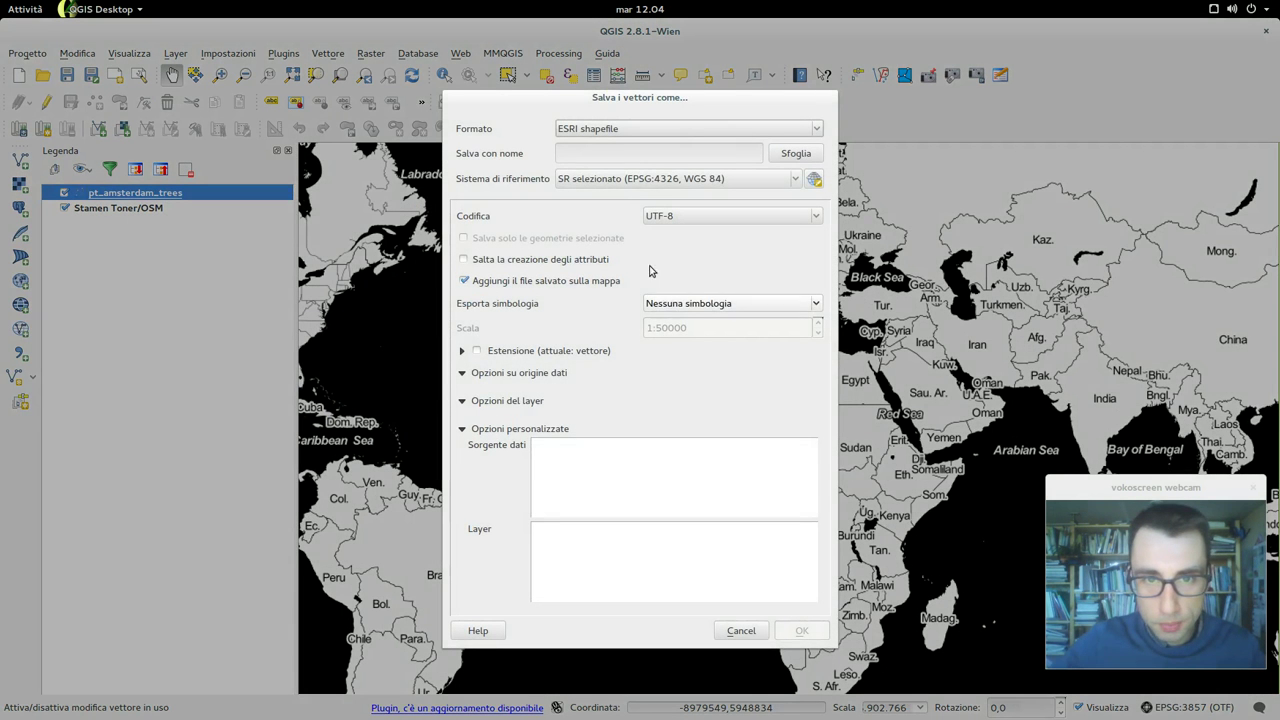
pyautogui.click(698, 180)
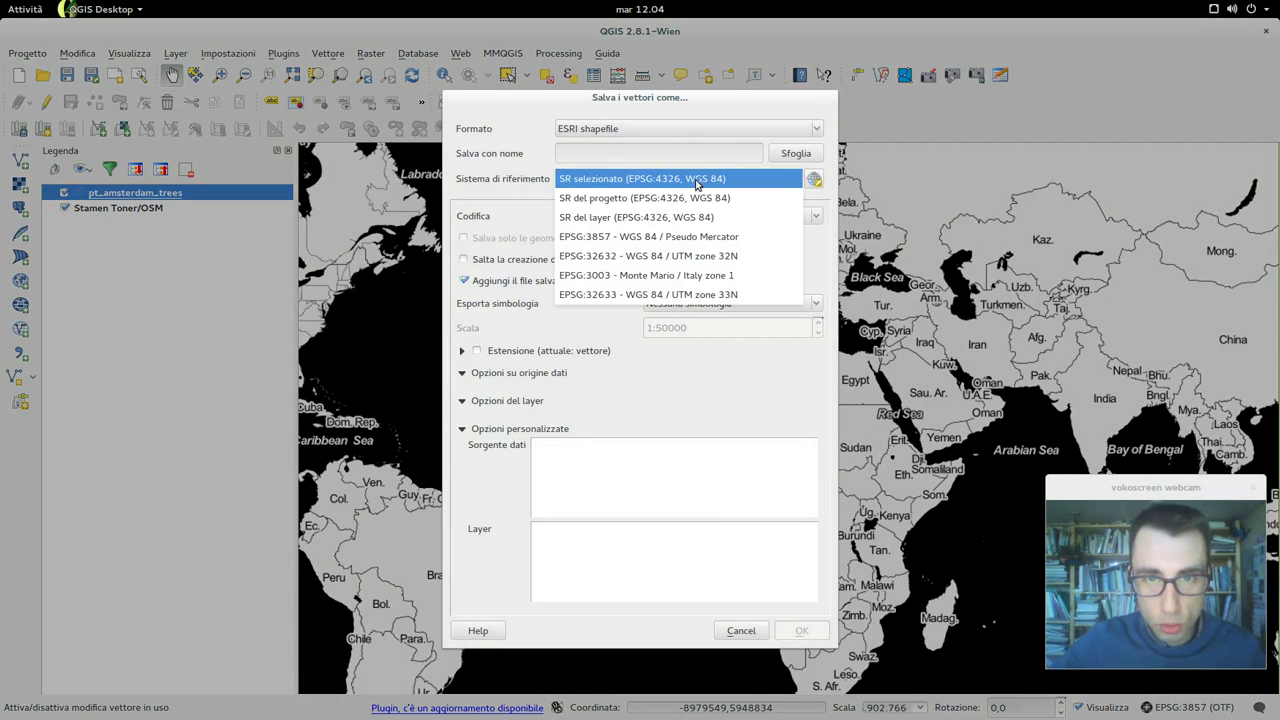
pyautogui.click(727, 237)
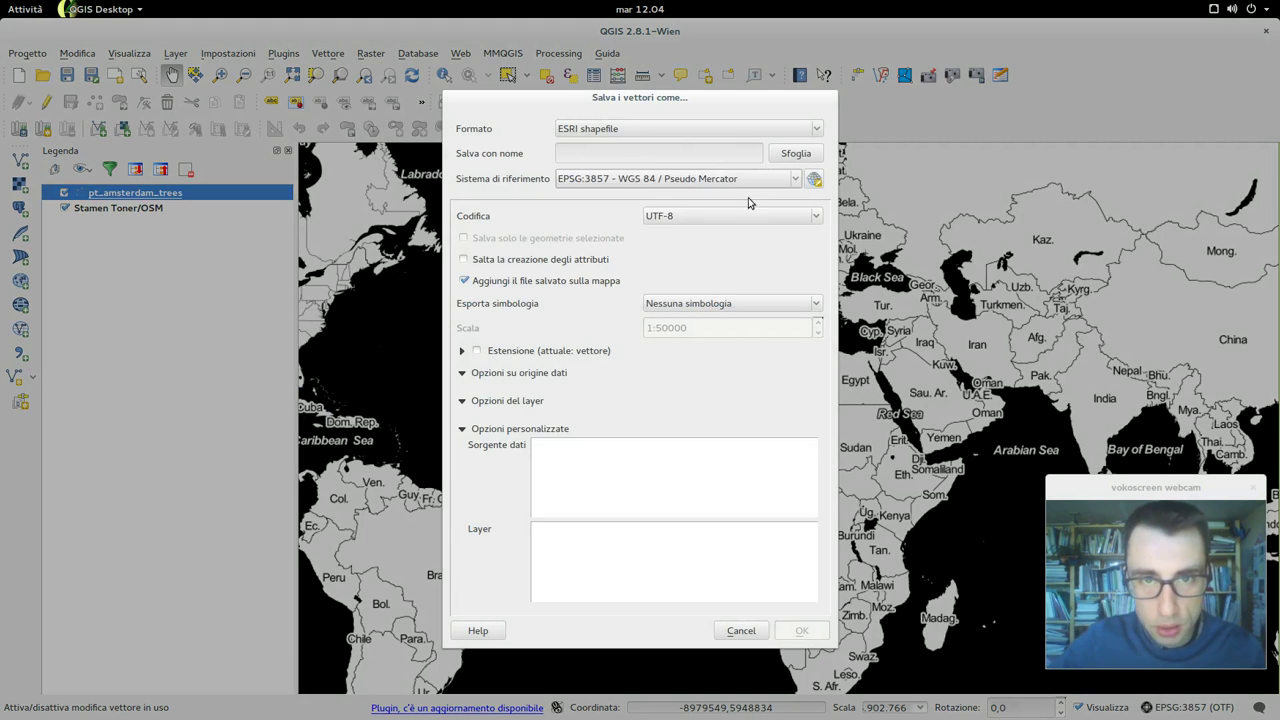
pyautogui.click(796, 153)
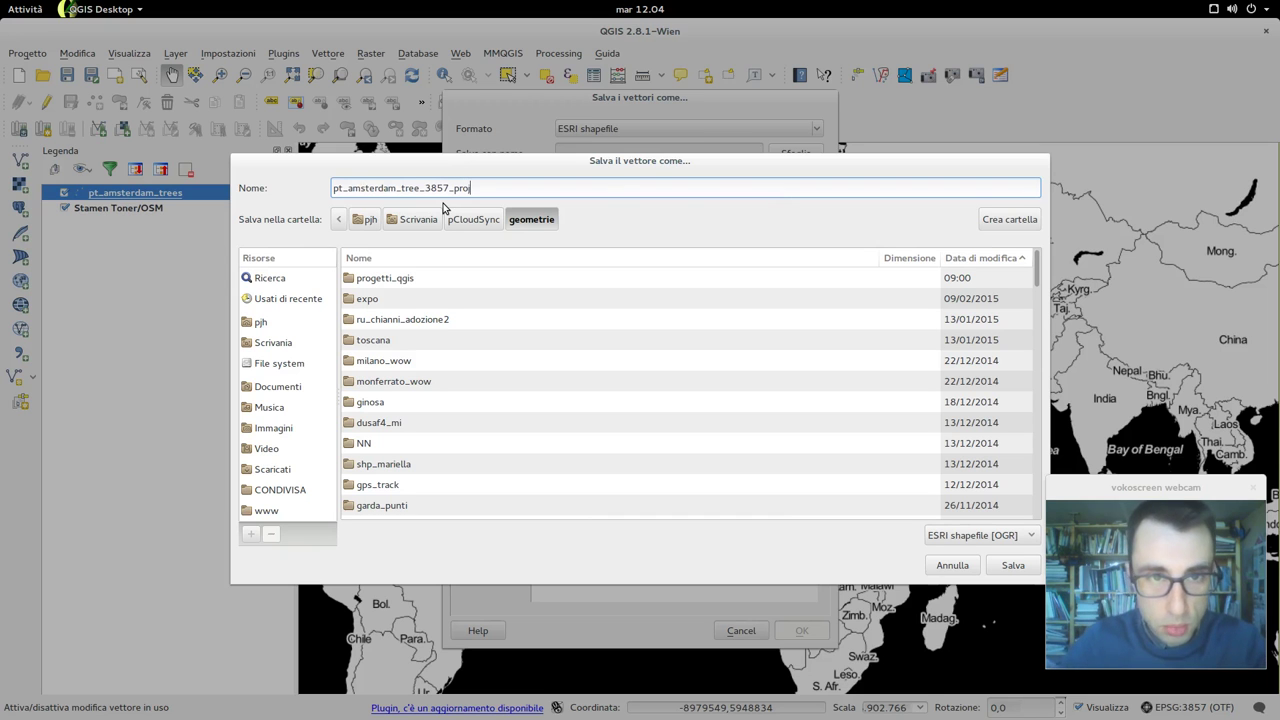
pyautogui.click(1005, 563)
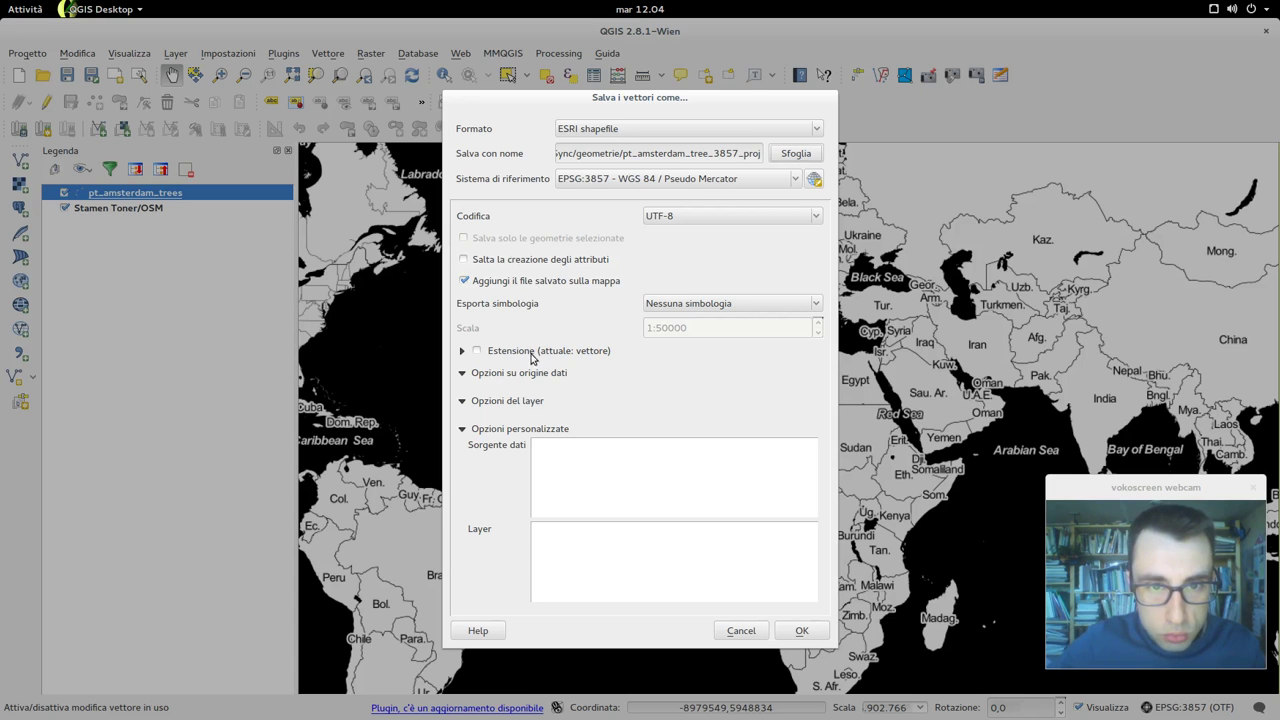
pyautogui.click(814, 631)
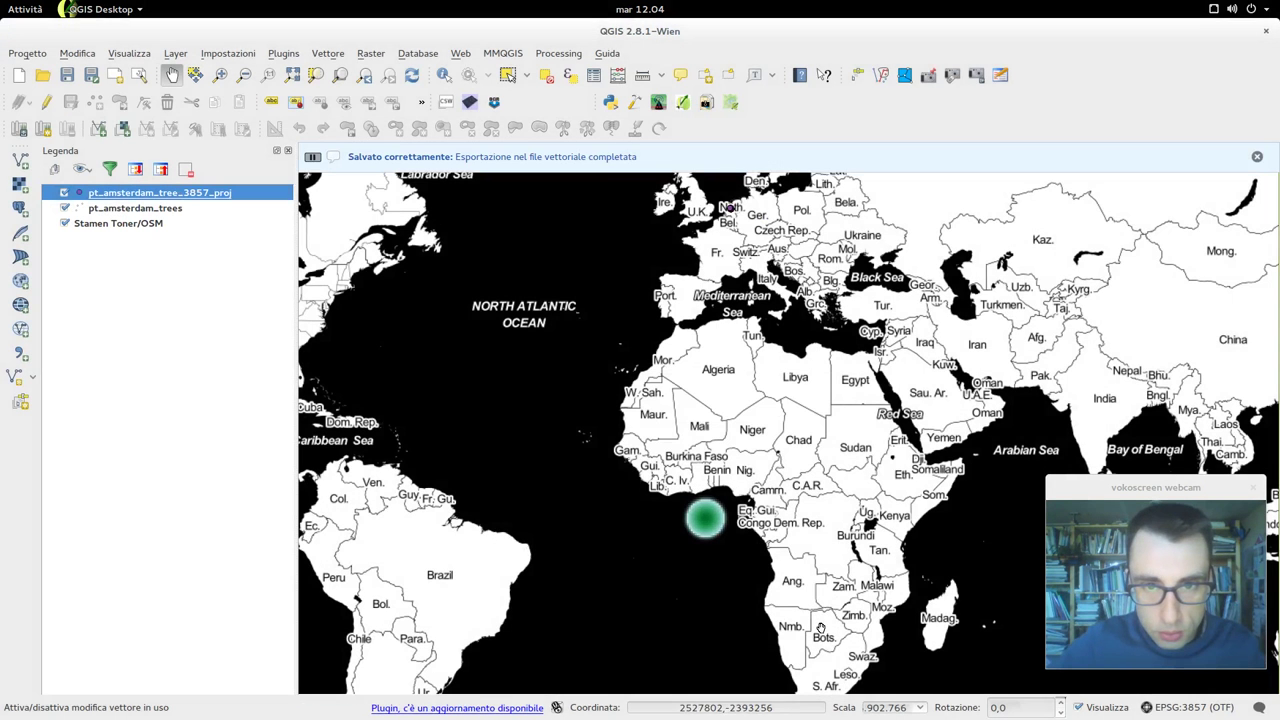
# Remove the original pt_amsterdam_trees layer and zoom the map to the extent of pt_amsterdam_tree_3857_proj.
pyautogui.rightClick(134, 210)
pyautogui.click(184, 262)
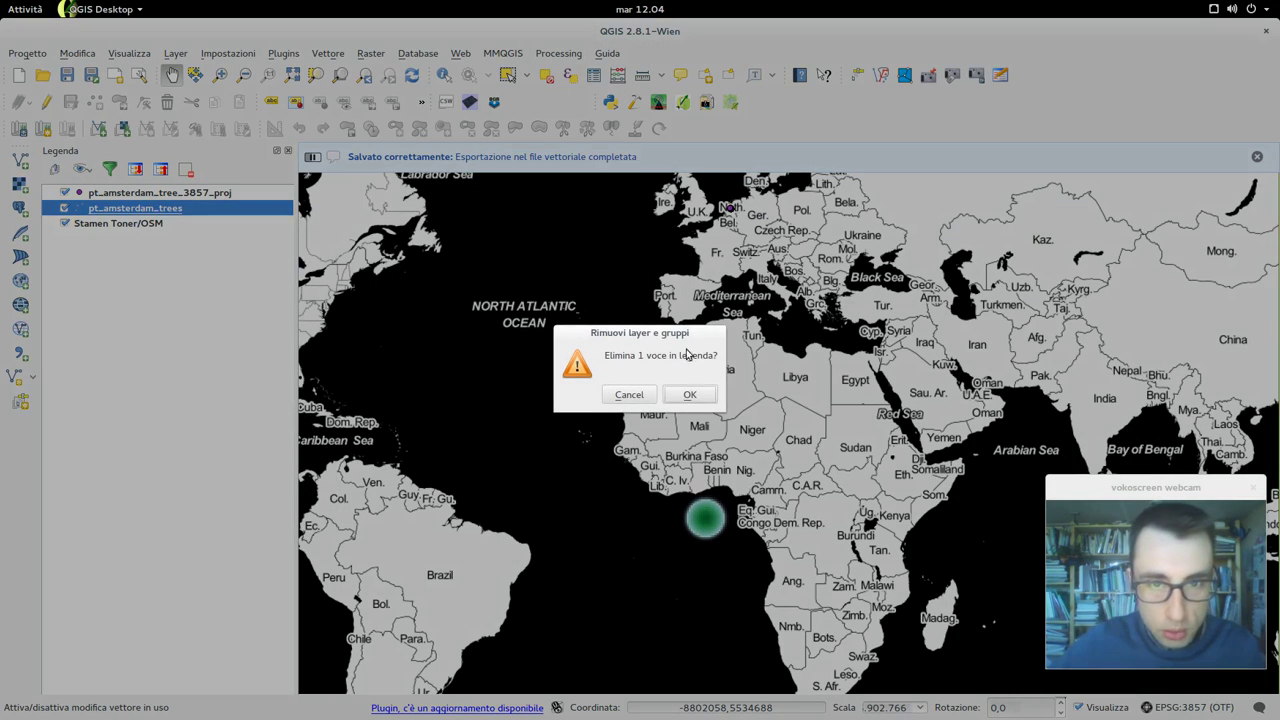
pyautogui.click(690, 394)
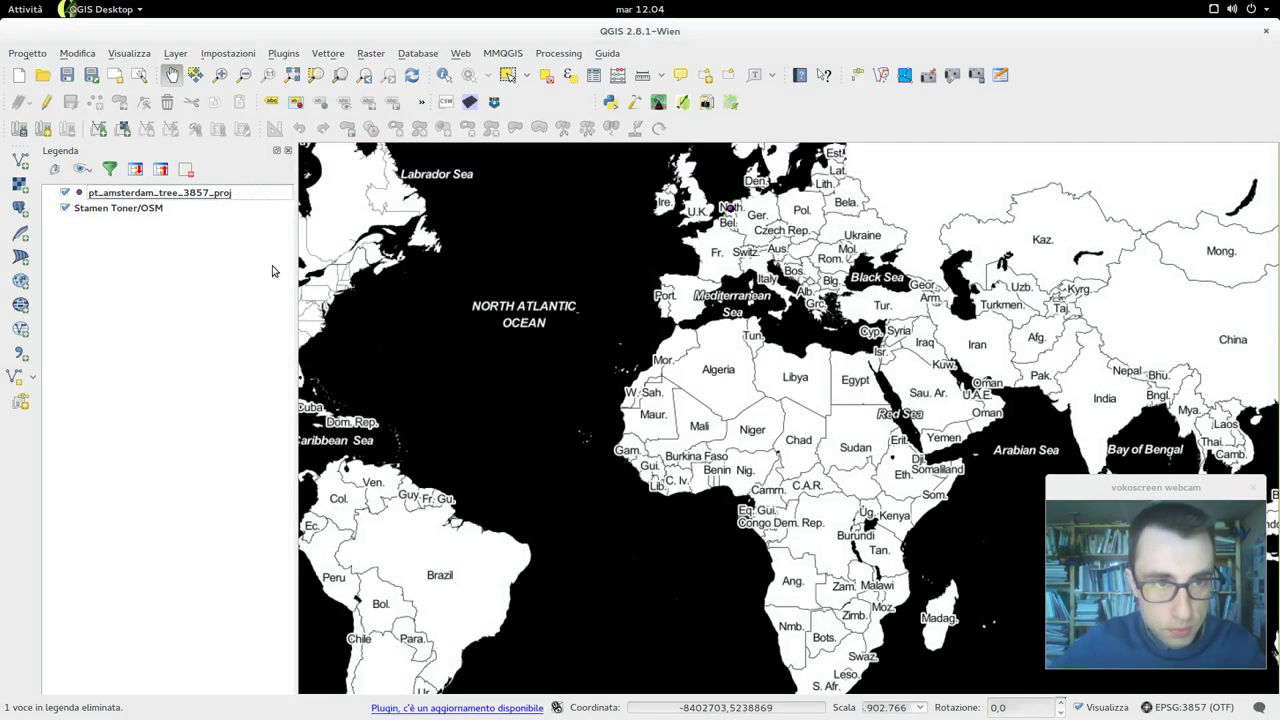
pyautogui.rightClick(206, 194)
pyautogui.click(212, 199)
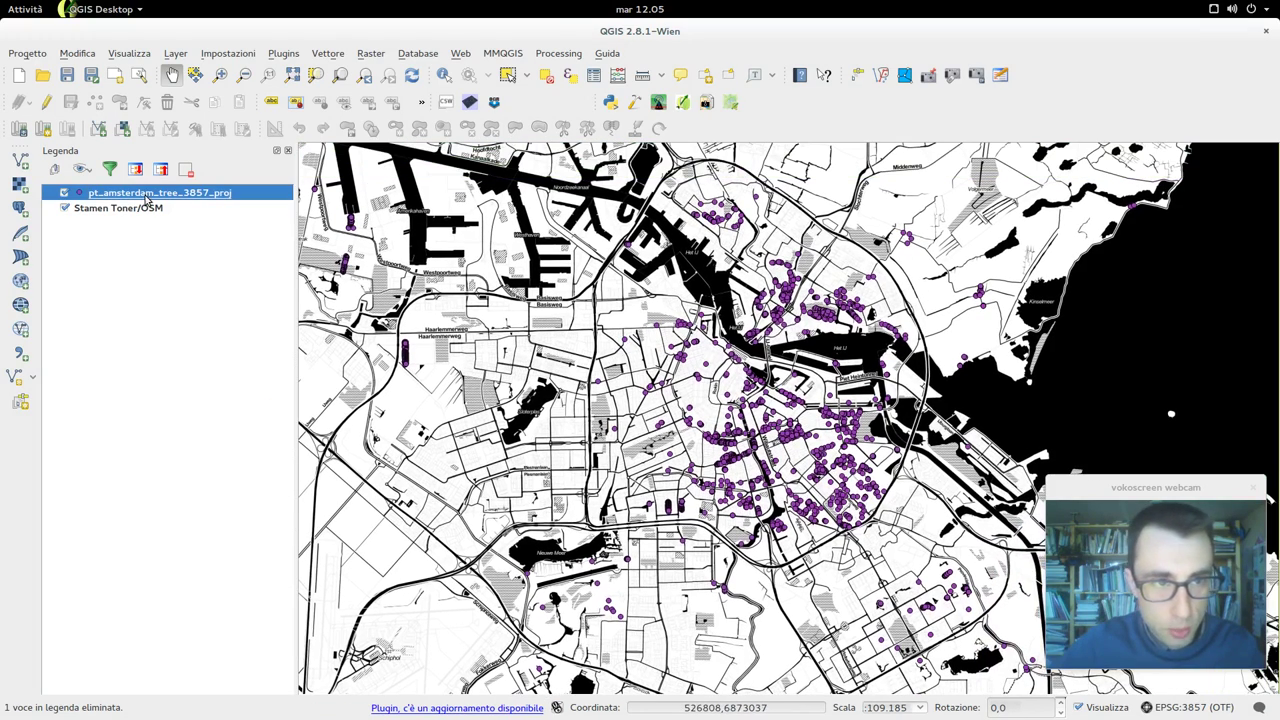
# Style the pt_amsterdam_tree_3857_proj layer as a heatmap (Mappa di concentrazione) with the default settings.
pyautogui.doubleClick(147, 193)
pyautogui.click(430, 186)
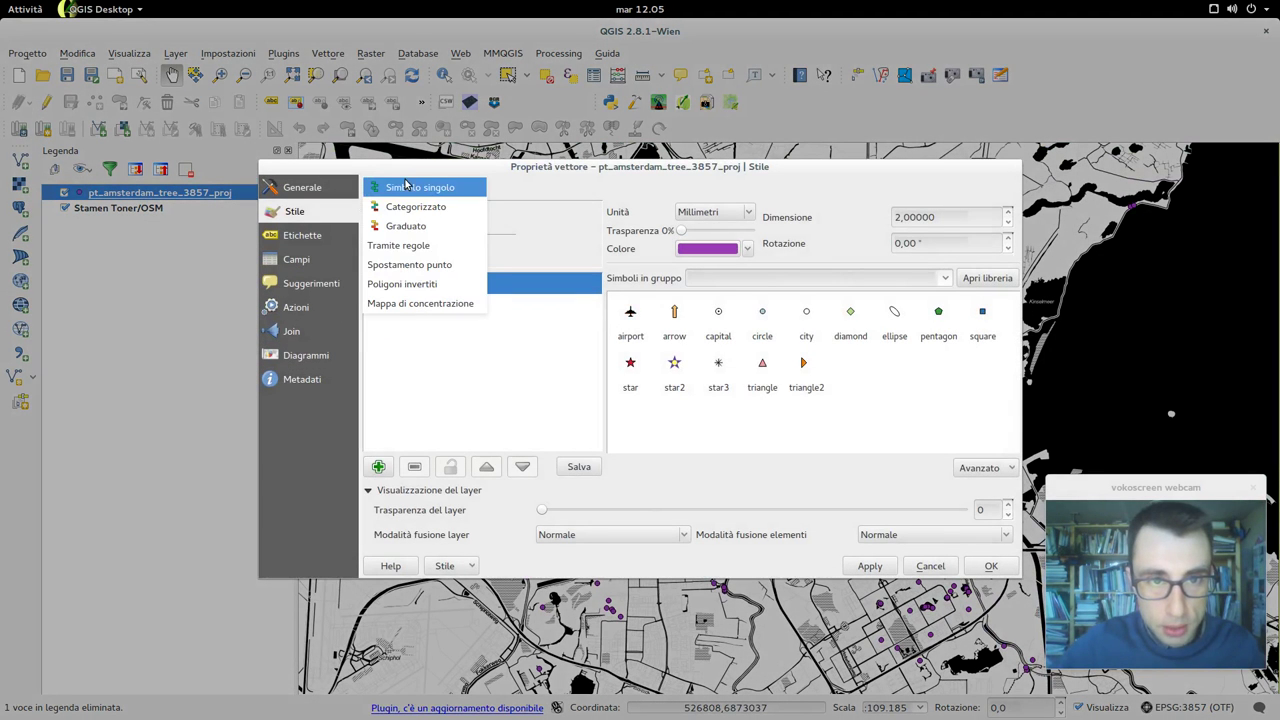
pyautogui.click(452, 306)
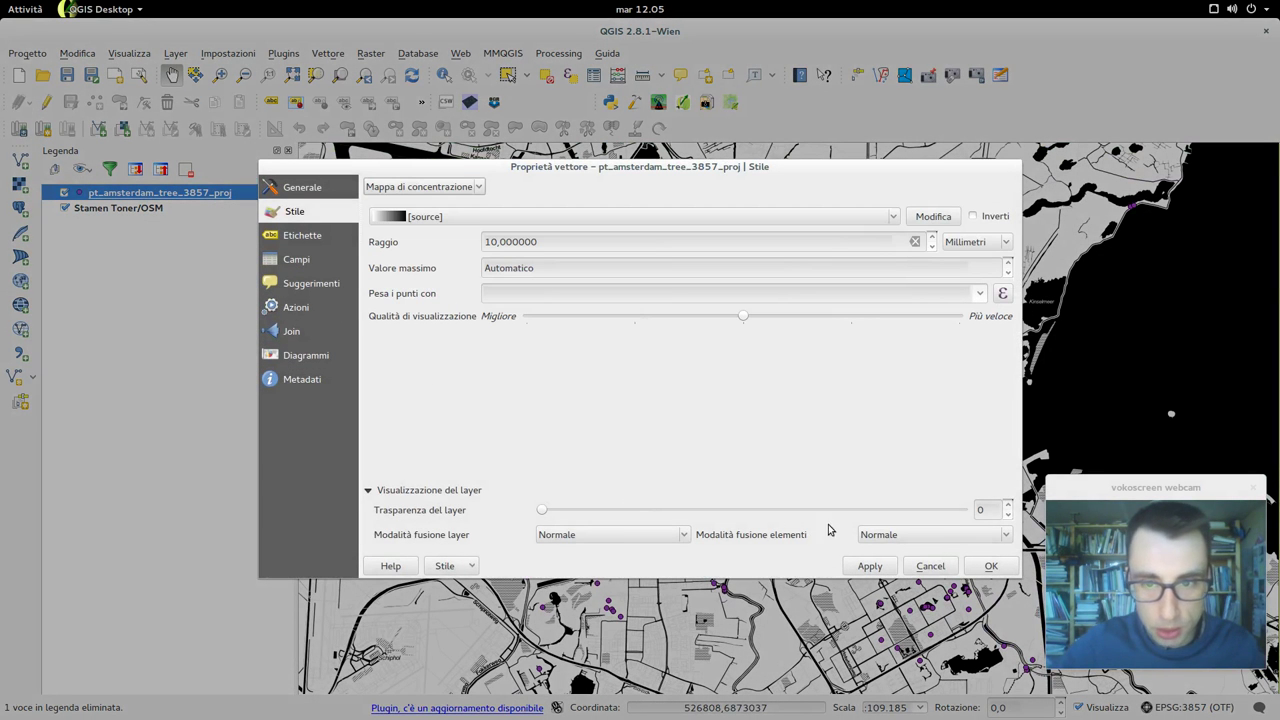
pyautogui.click(869, 566)
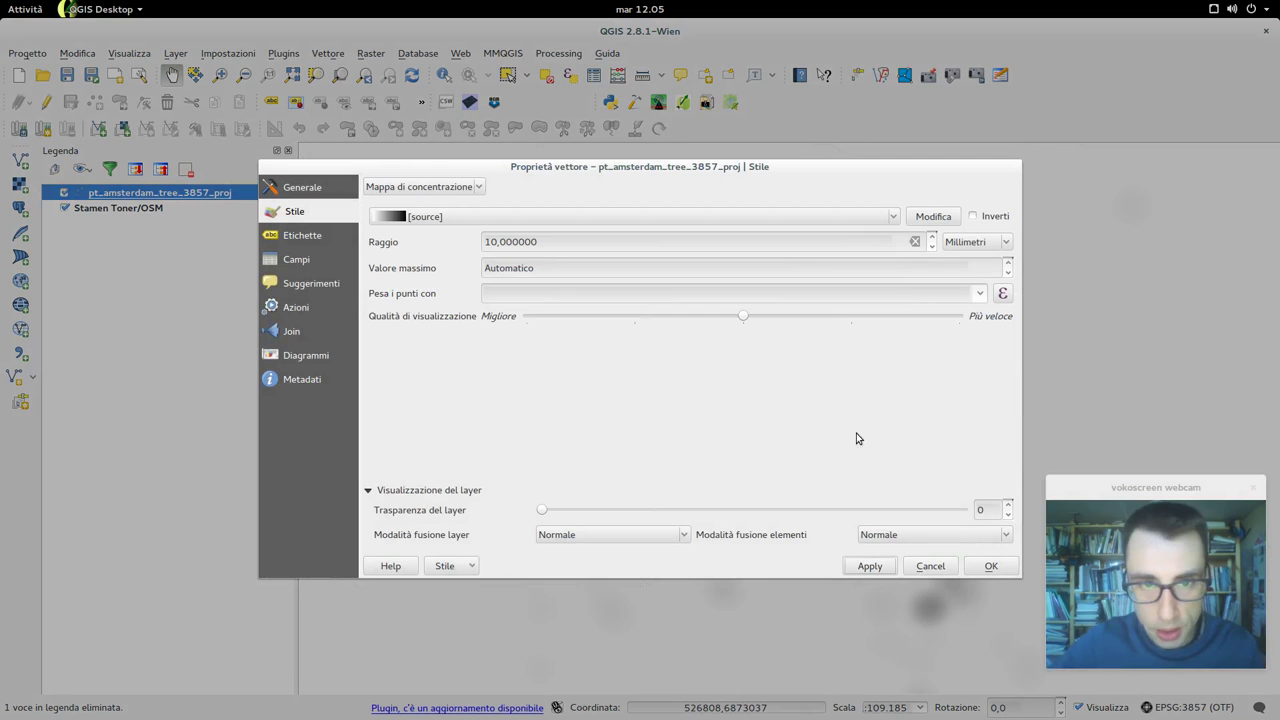
pyautogui.click(988, 566)
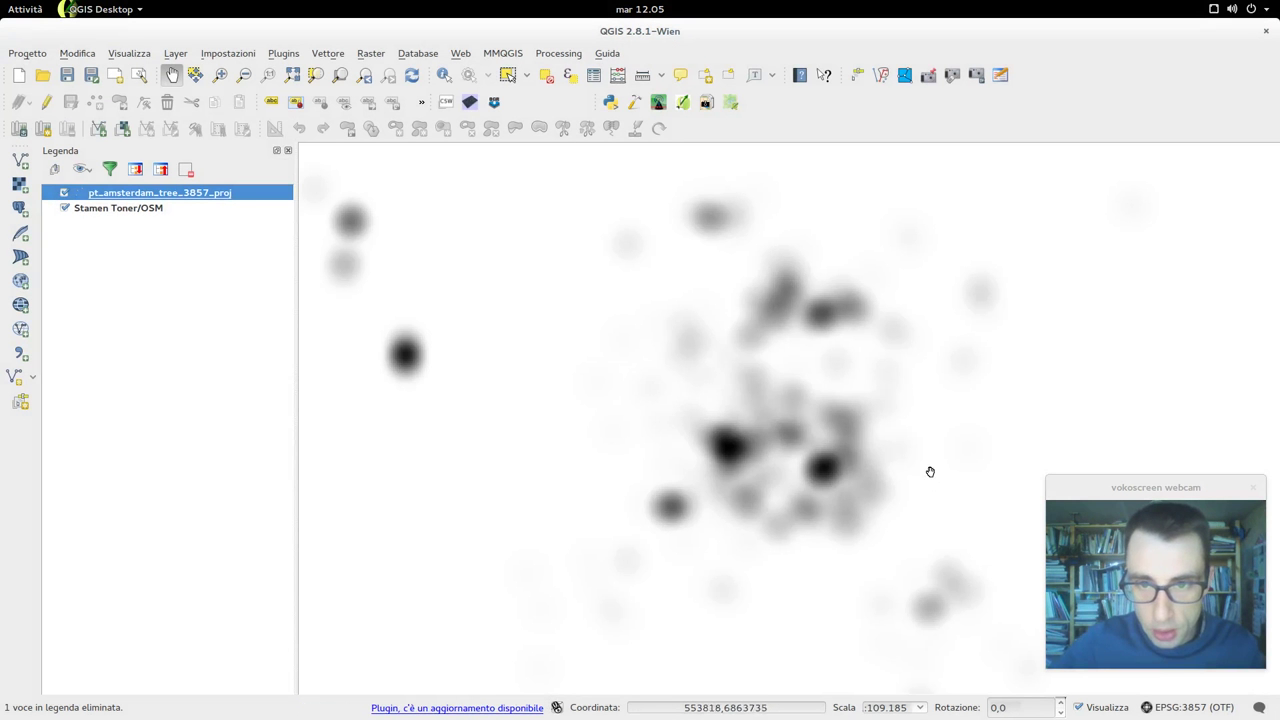
# Duplicate the pt_amsterdam_tree_3857_proj heatmap layer and make the copy visible.
pyautogui.rightClick(193, 198)
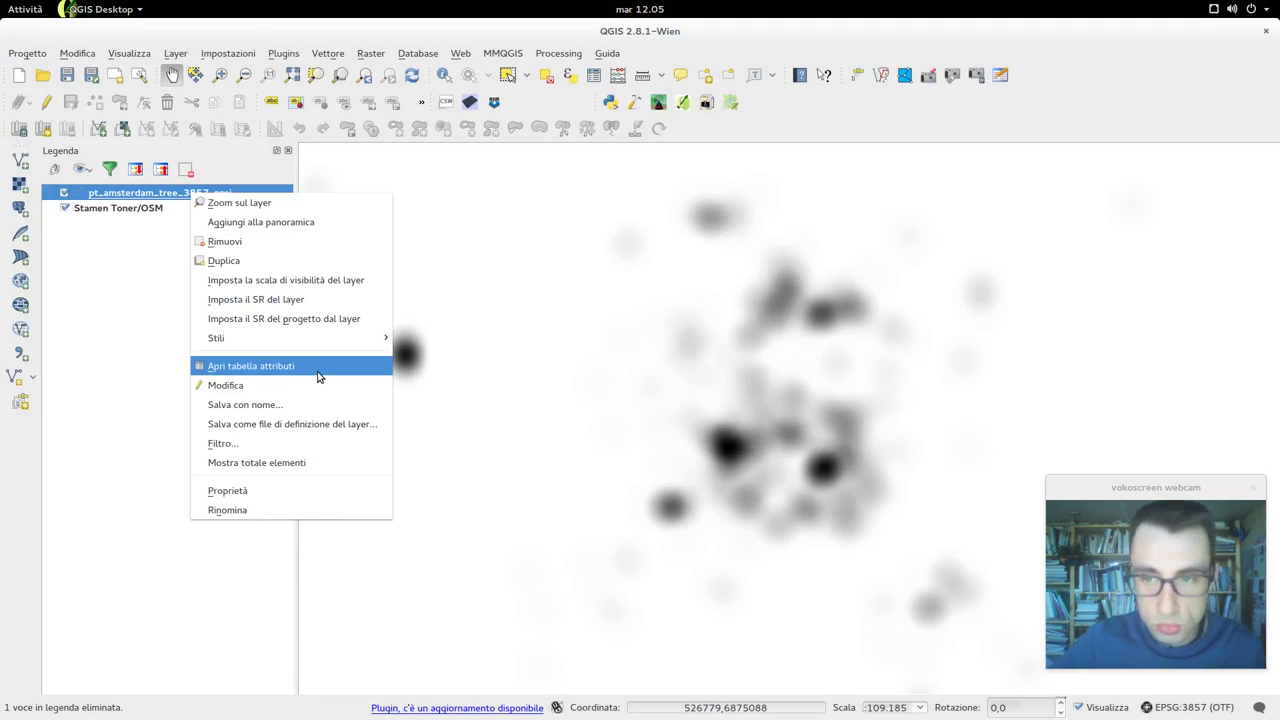
pyautogui.click(270, 258)
pyautogui.click(65, 209)
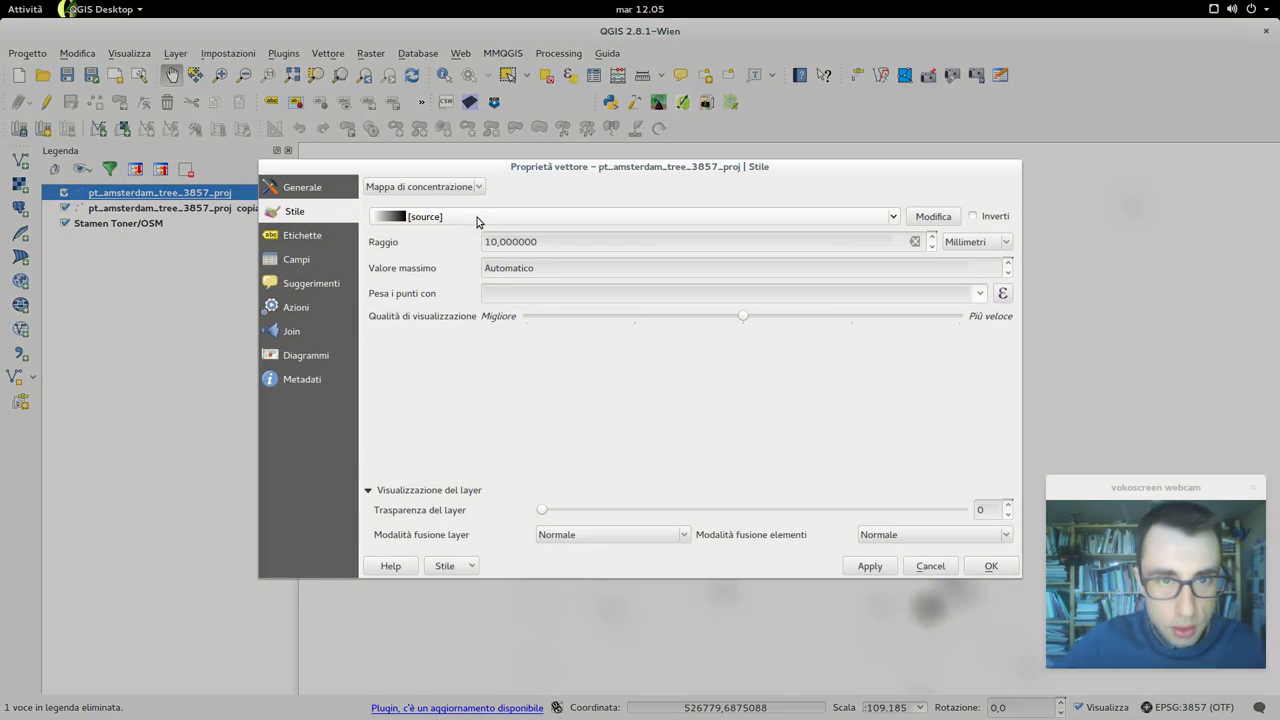
# Style the original pt_amsterdam_tree_3857_proj layer with a single symbol using the diamond marker.
pyautogui.click(450, 187)
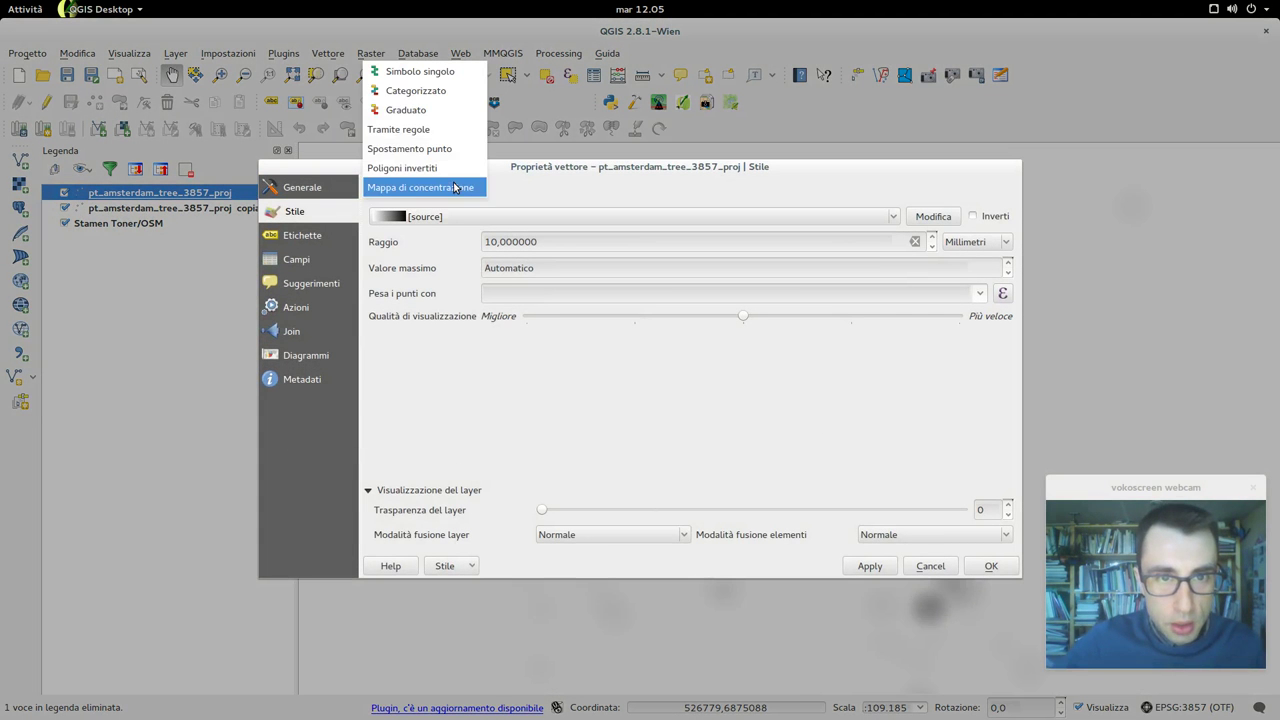
pyautogui.click(447, 75)
pyautogui.click(852, 329)
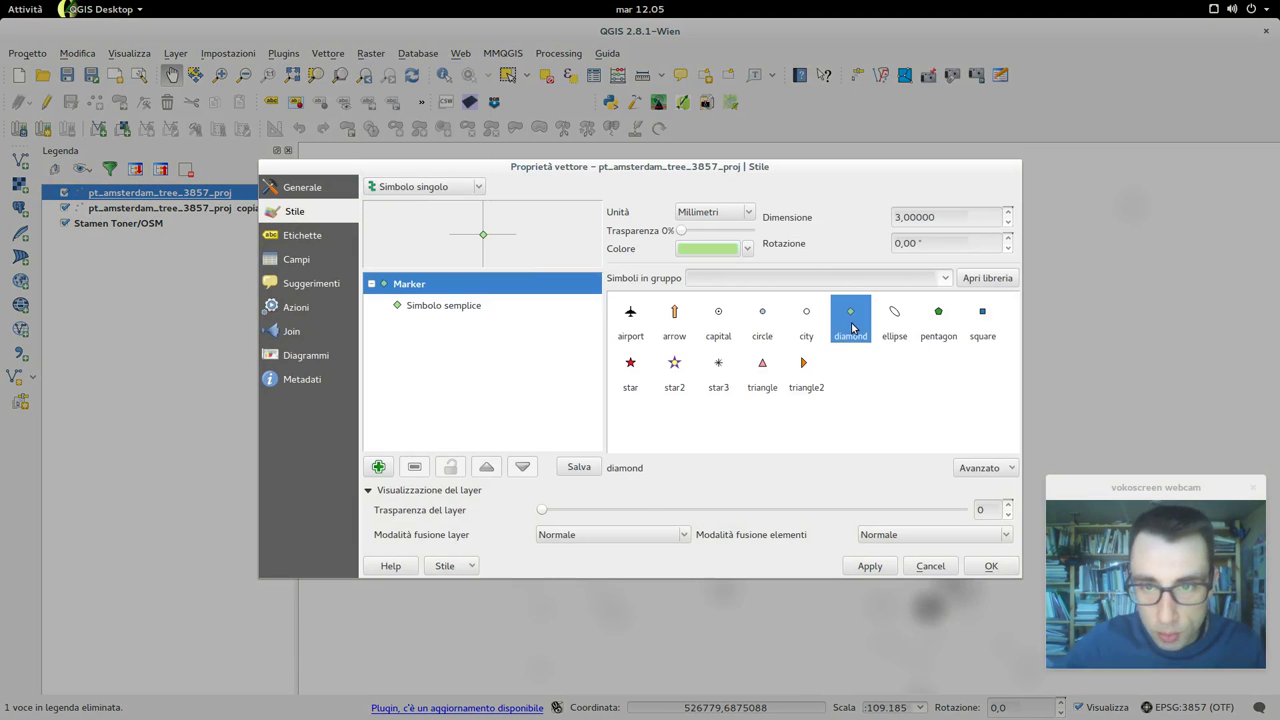
pyautogui.click(867, 566)
pyautogui.click(988, 566)
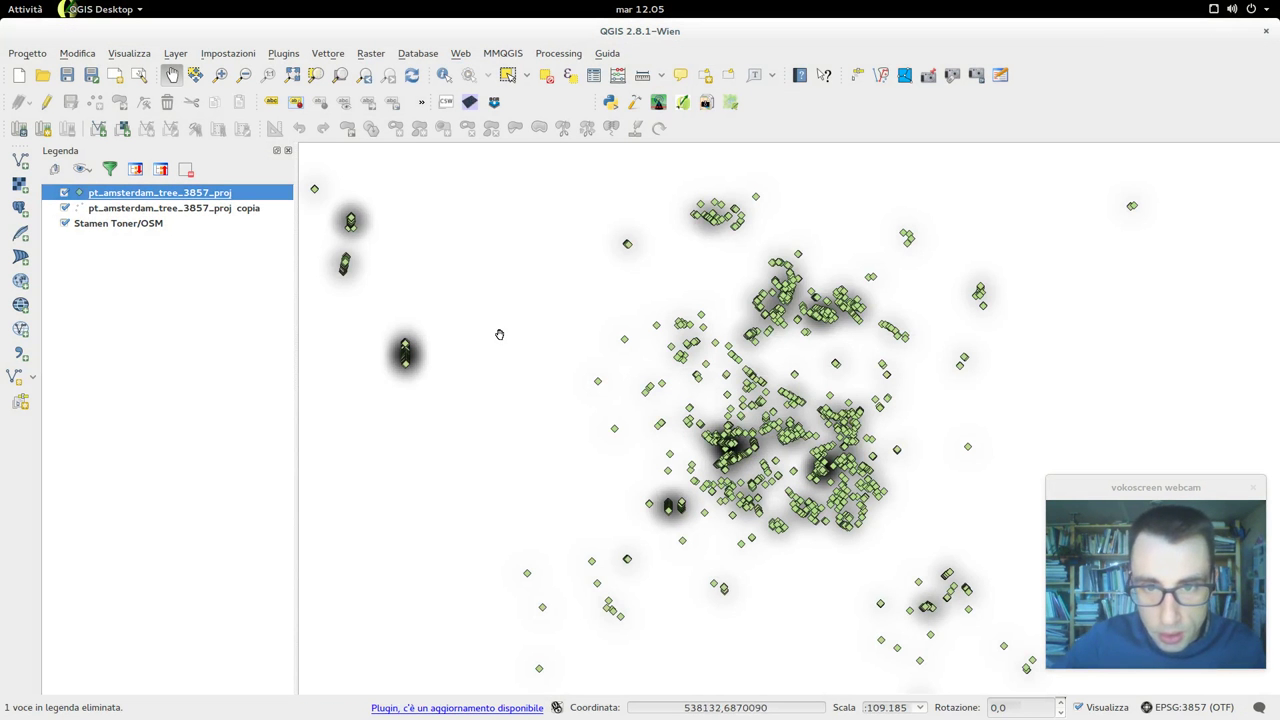
# Give the copied heatmap layer the BuGn color ramp with its first color (Colore 1) set to transparent.
pyautogui.click(120, 210)
pyautogui.doubleClick(120, 210)
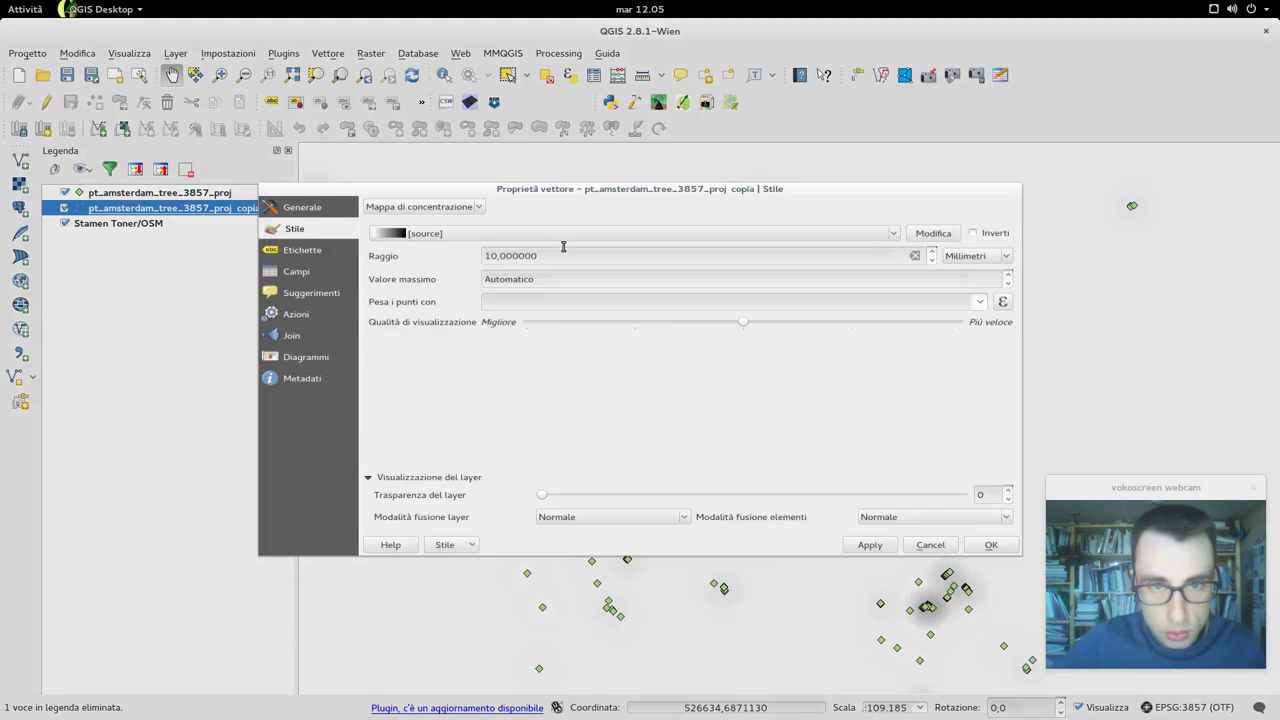
pyautogui.click(589, 216)
pyautogui.click(510, 226)
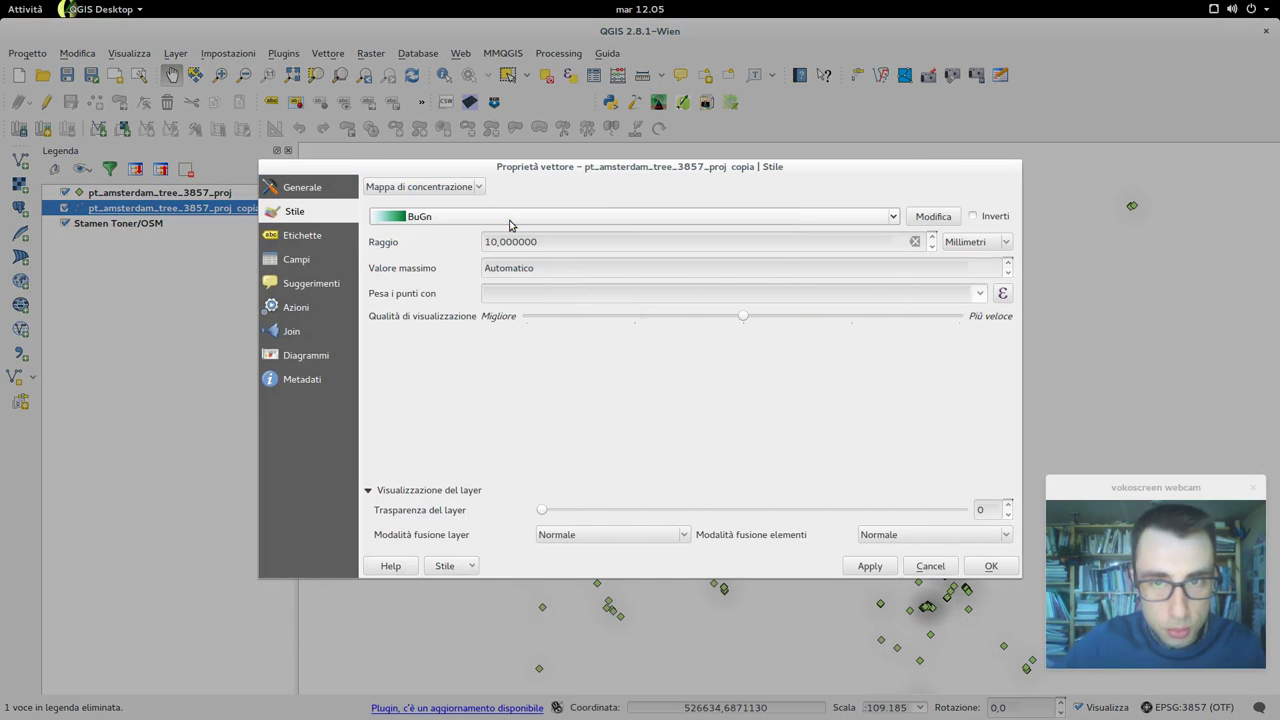
pyautogui.click(940, 218)
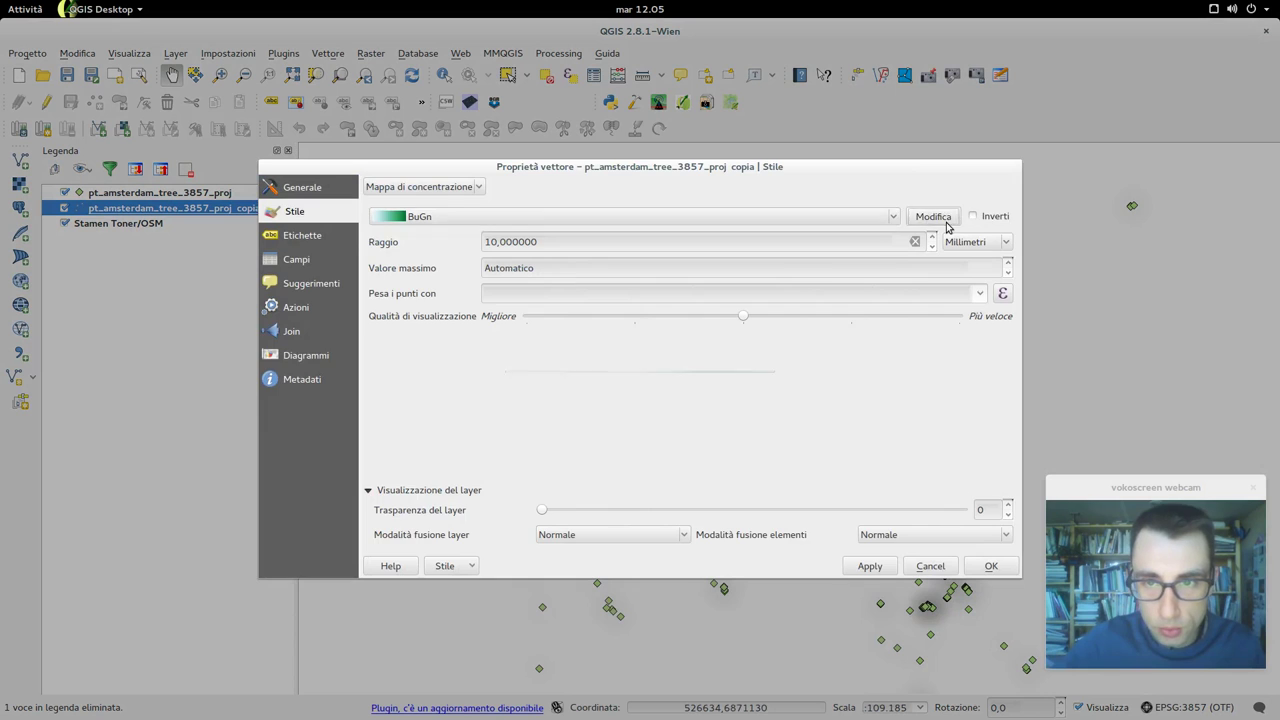
pyautogui.click(732, 268)
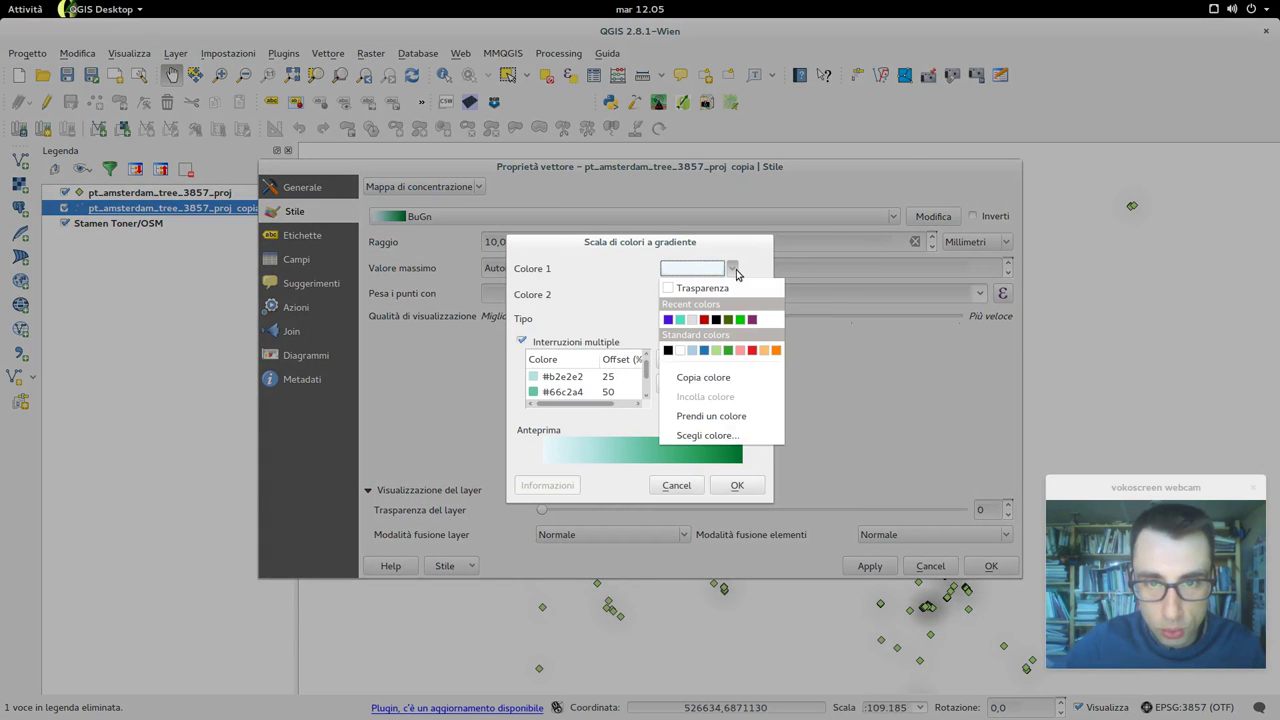
pyautogui.click(700, 284)
pyautogui.click(734, 487)
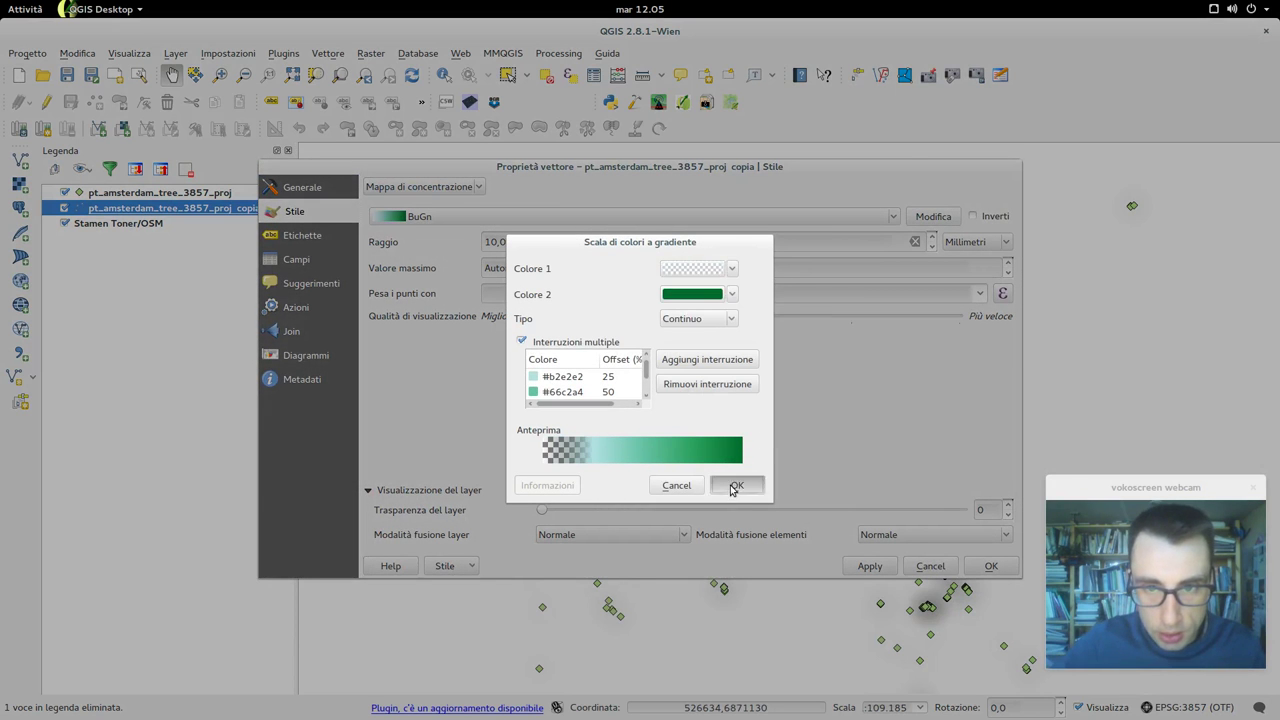
pyautogui.click(869, 567)
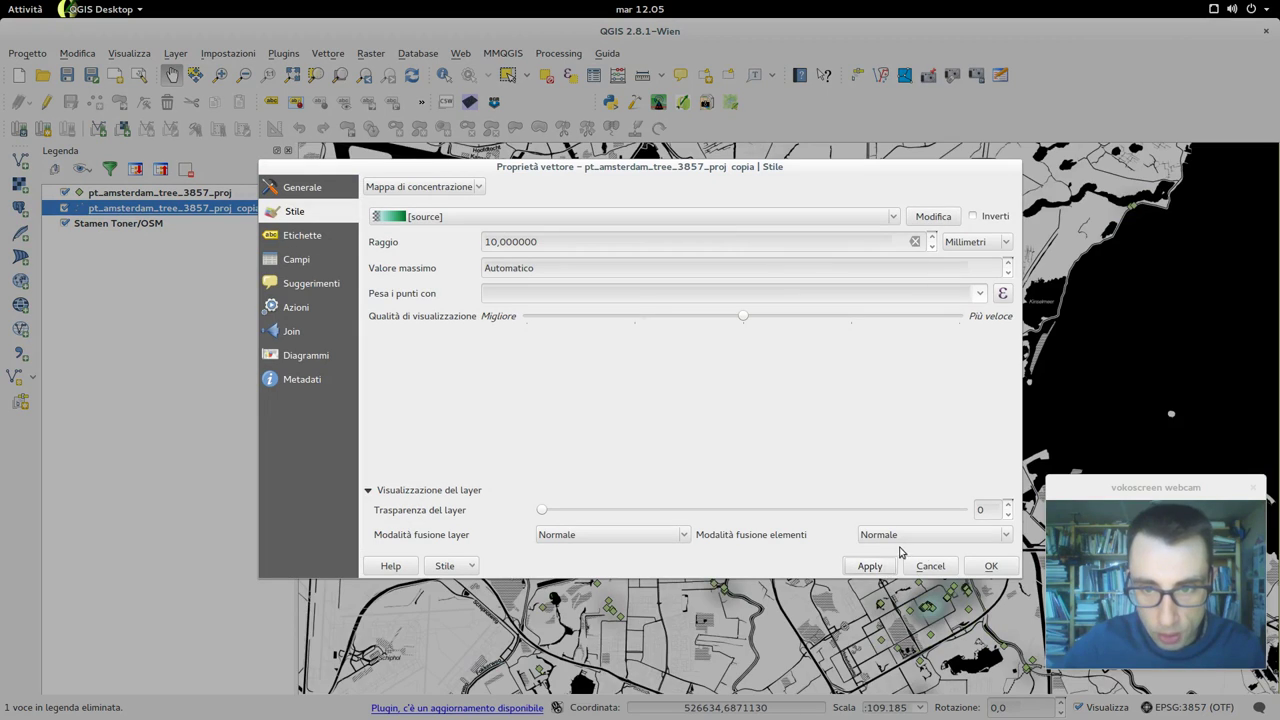
pyautogui.click(991, 566)
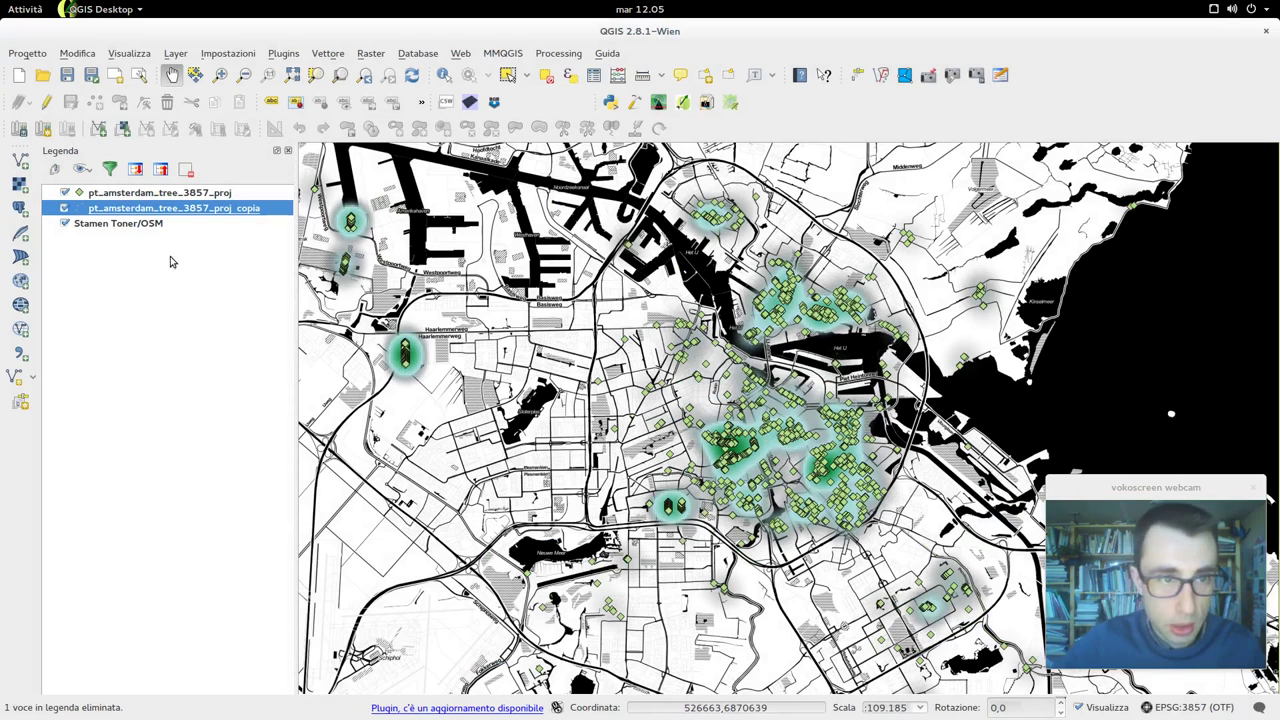
# Set the size of the diamond markers on the pt_amsterdam_tree_3857_proj layer to 1 mm.
pyautogui.doubleClick(157, 192)
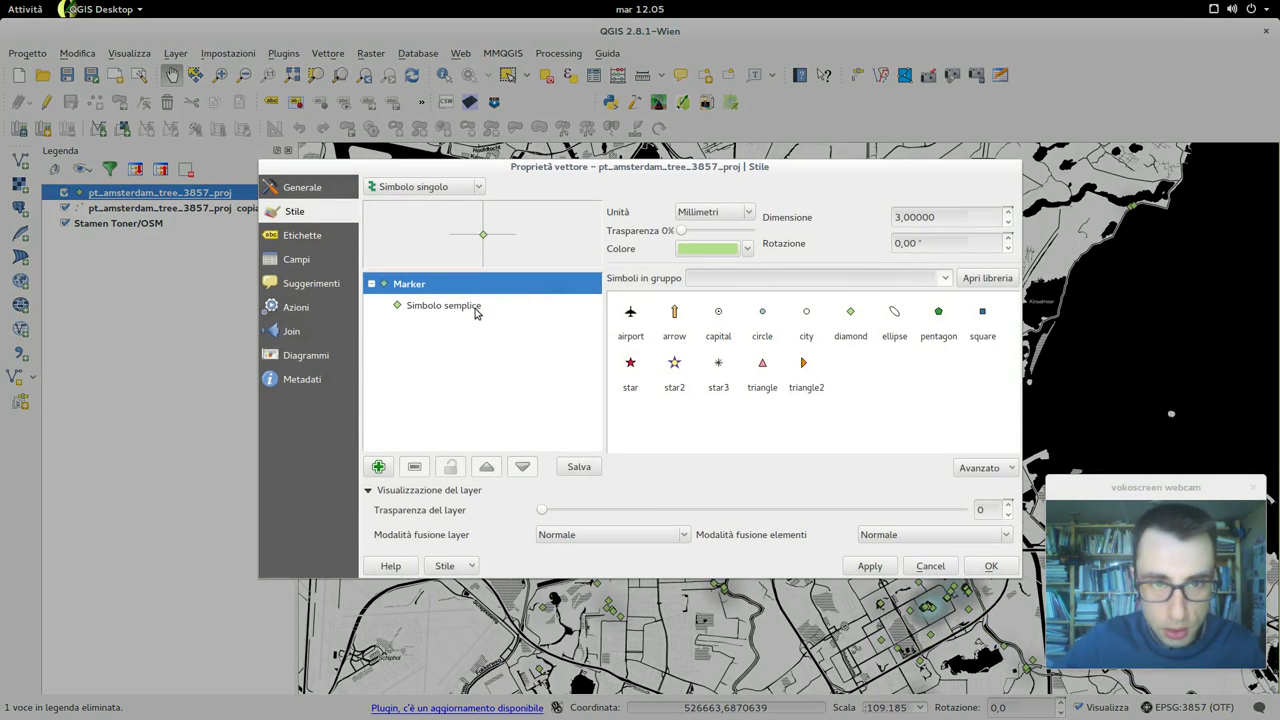
pyautogui.click(476, 307)
pyautogui.moveTo(711, 262); pyautogui.dragTo(705, 258)
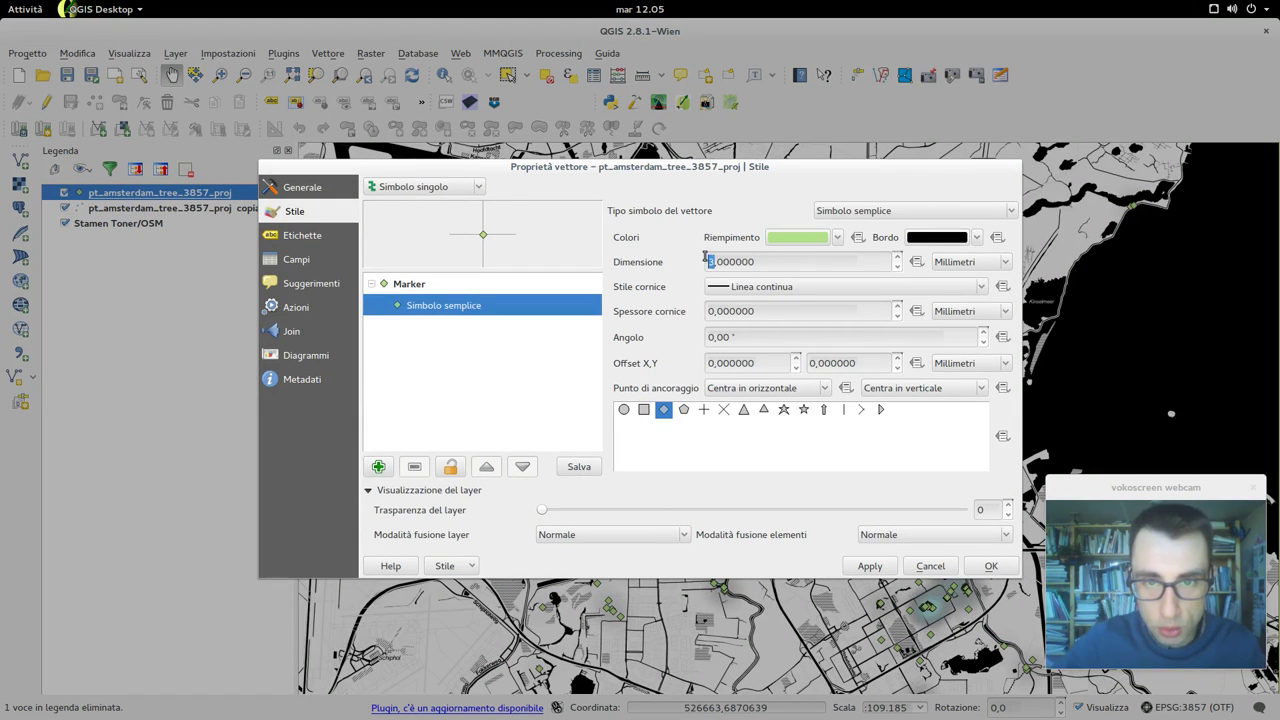
pyautogui.write('1')
pyautogui.click(869, 566)
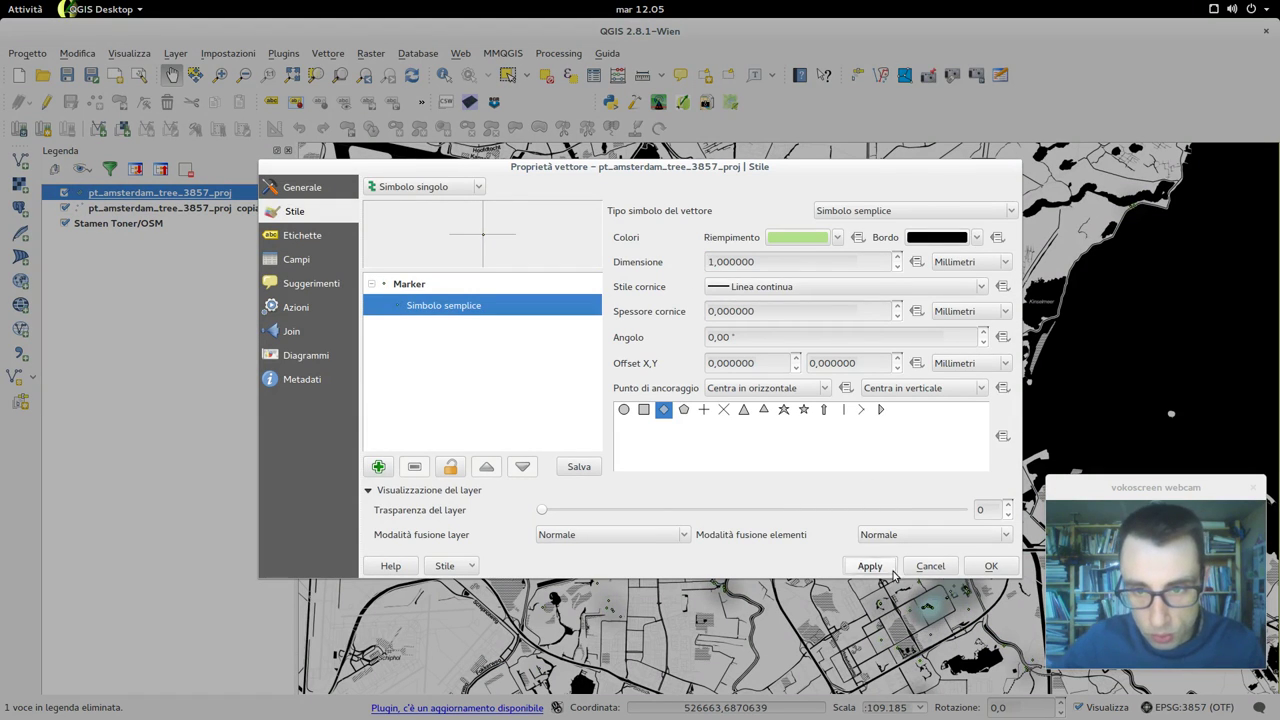
pyautogui.click(979, 566)
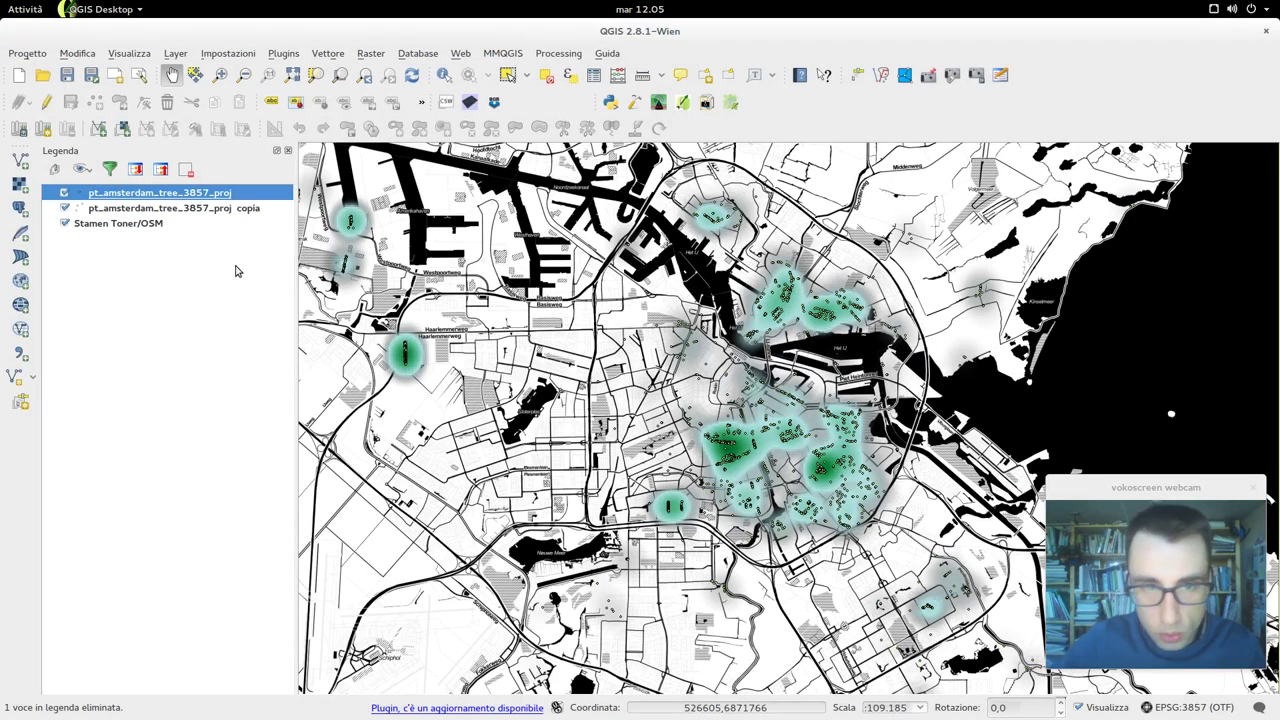
# Review the copied heatmap layer's style settings without changing them, and examine the heatmap around Wibautstraat at closer zoom levels.
pyautogui.click(134, 207)
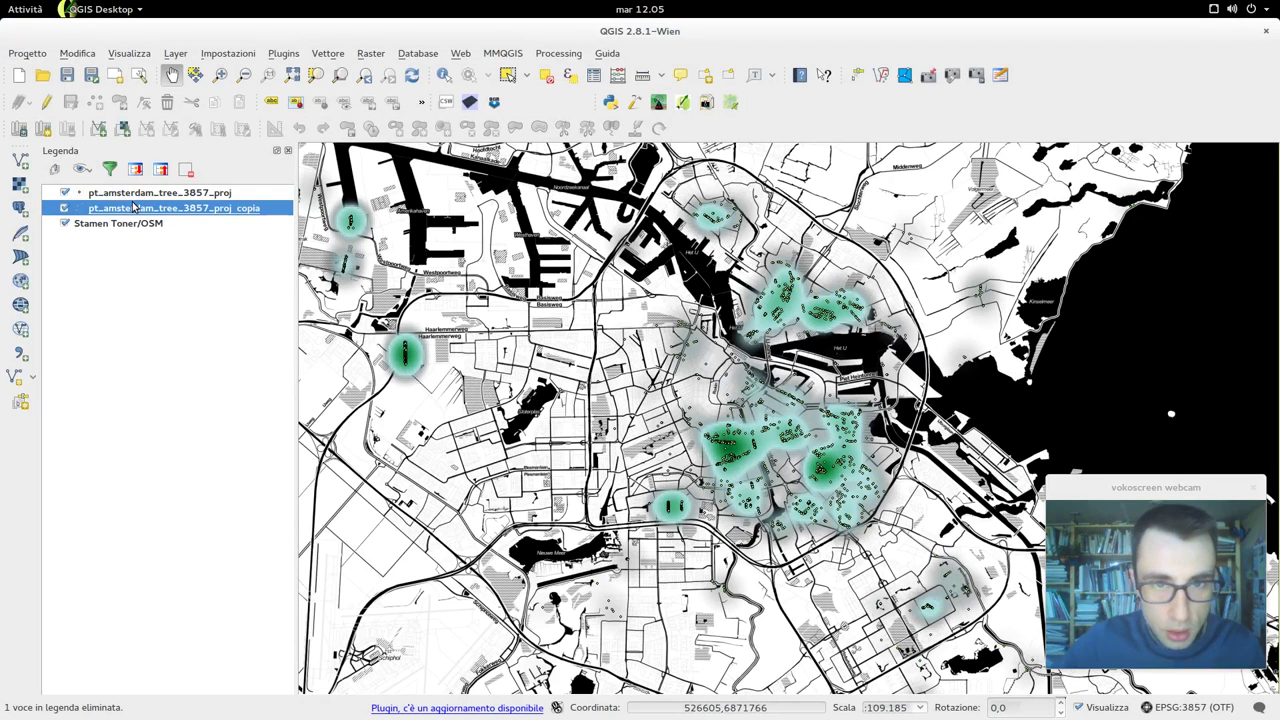
pyautogui.doubleClick(134, 207)
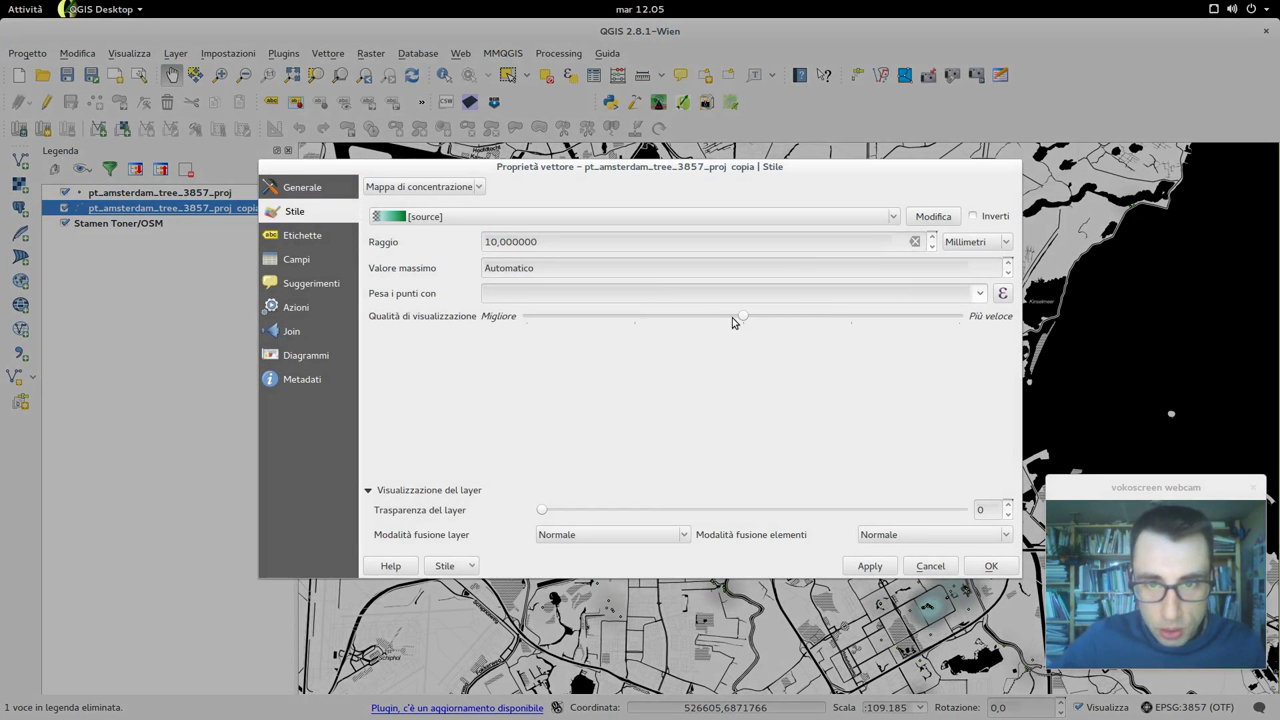
pyautogui.click(926, 566)
pyautogui.scroll(3, 804, 460)
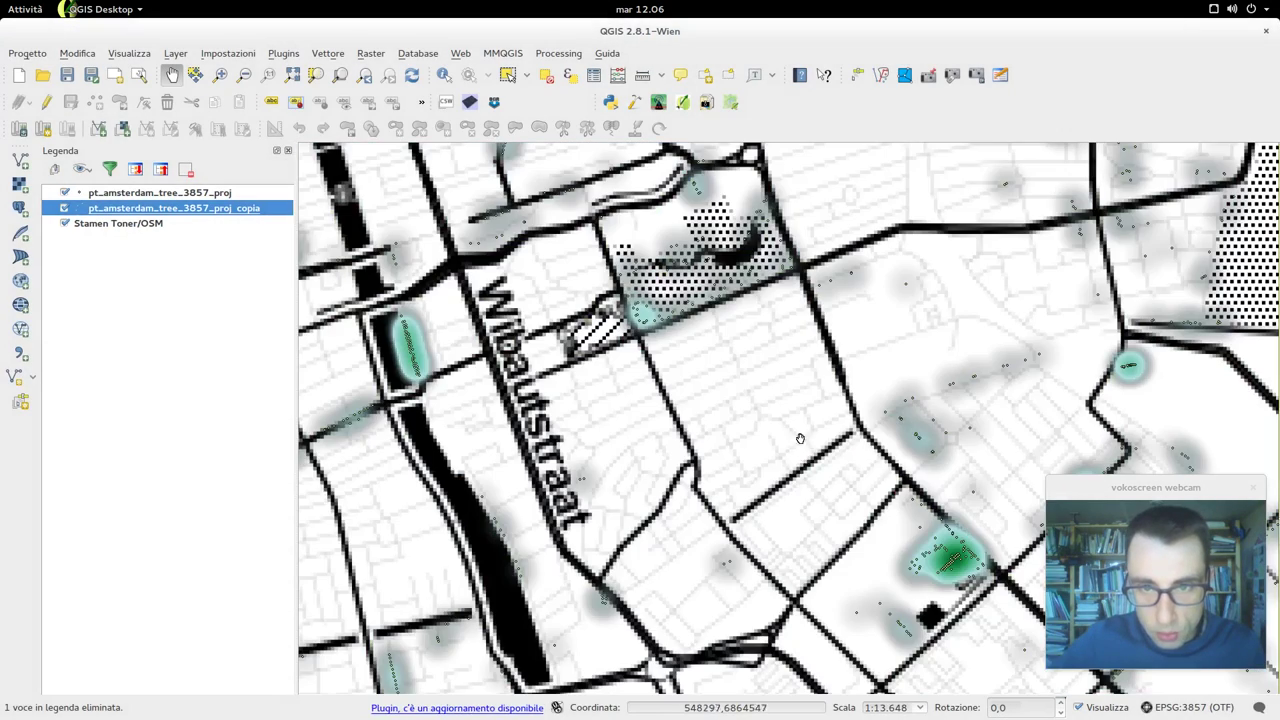
pyautogui.scroll(-1, 777, 379)
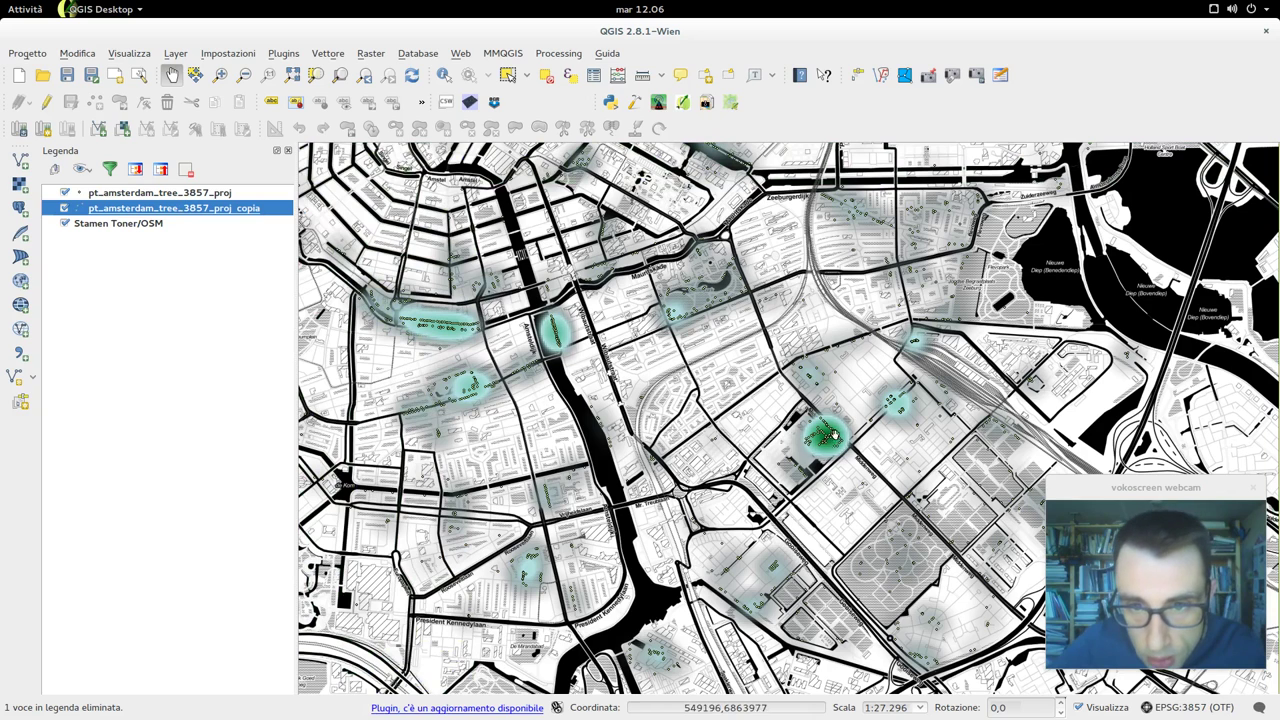
# Set the rendering quality of the copied heatmap layer (pt_amsterdam_tree_3857_proj copia) to the best setting, Migliore.
pyautogui.click(163, 196)
pyautogui.click(167, 209)
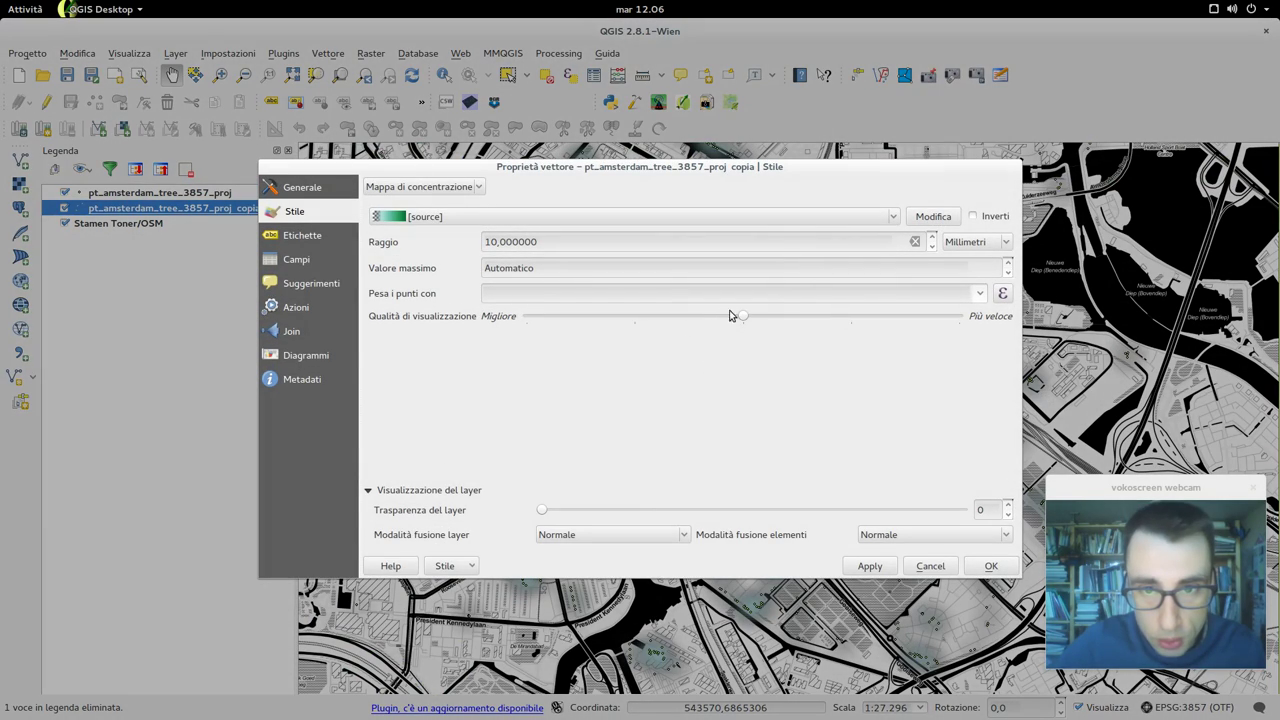
pyautogui.moveTo(729, 316); pyautogui.dragTo(509, 337)
pyautogui.click(869, 568)
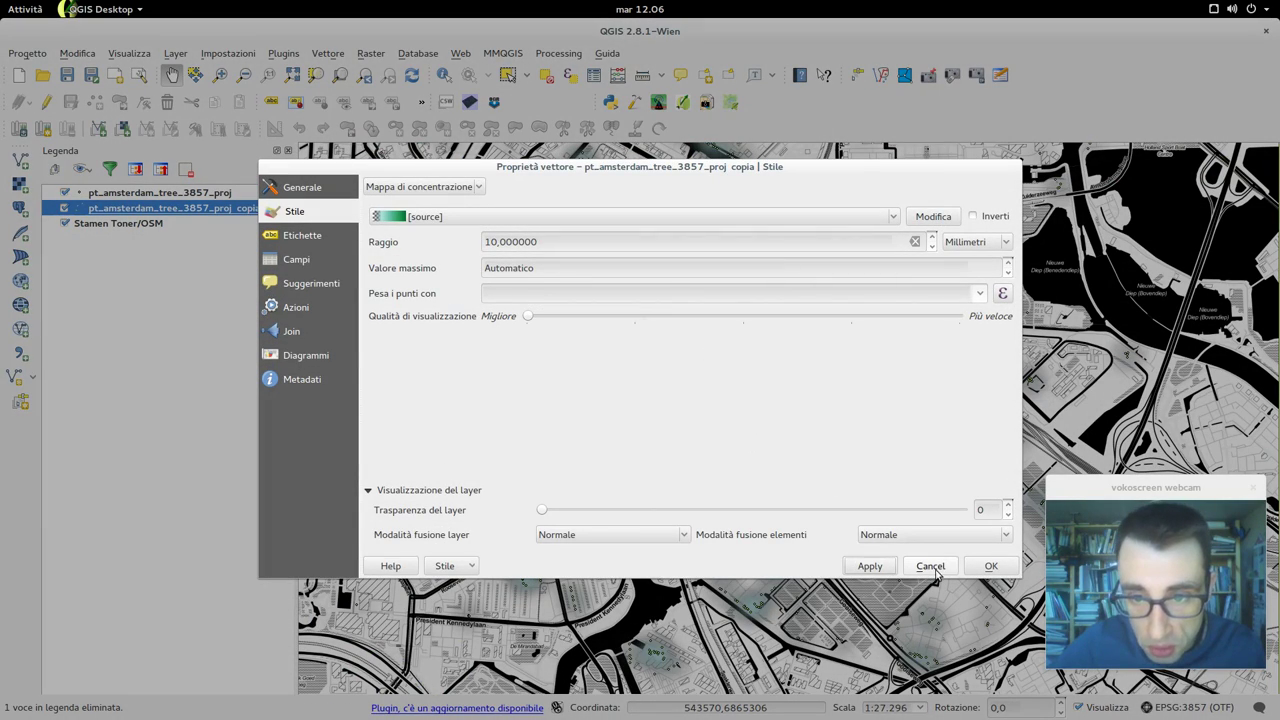
pyautogui.click(994, 566)
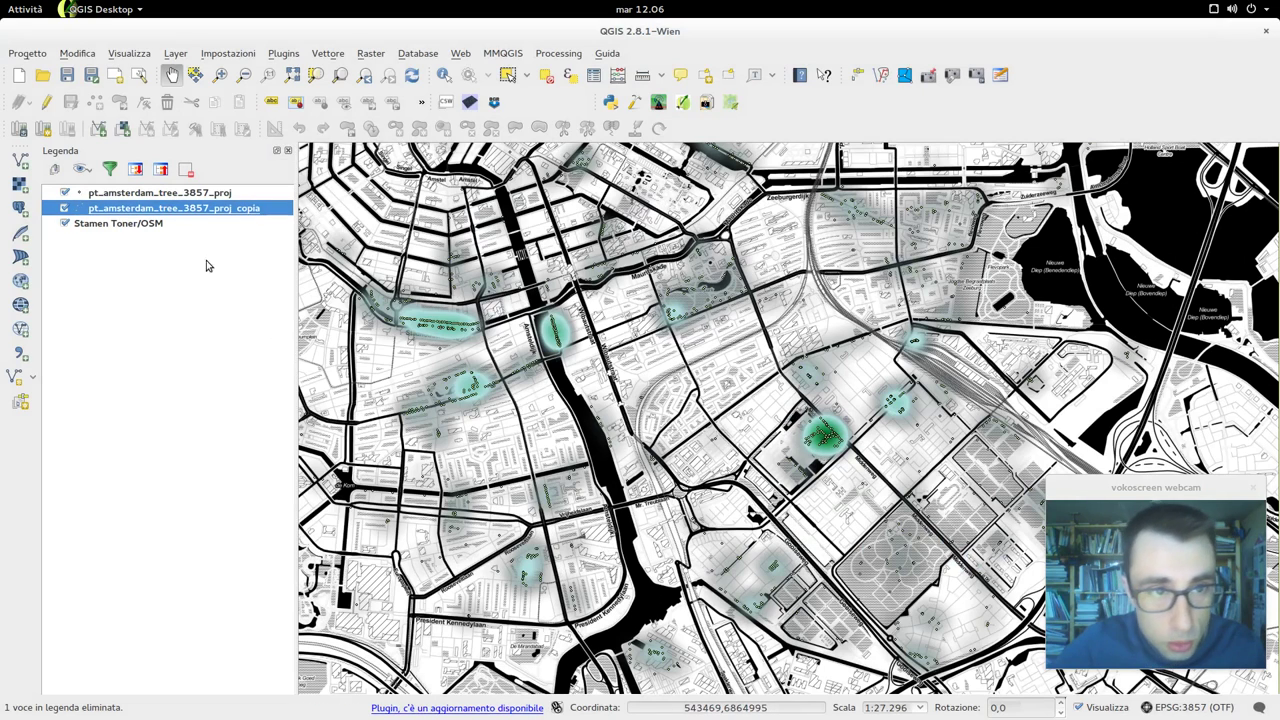
# Try a layer transparency of 39 on the copied heatmap layer.
pyautogui.doubleClick(183, 210)
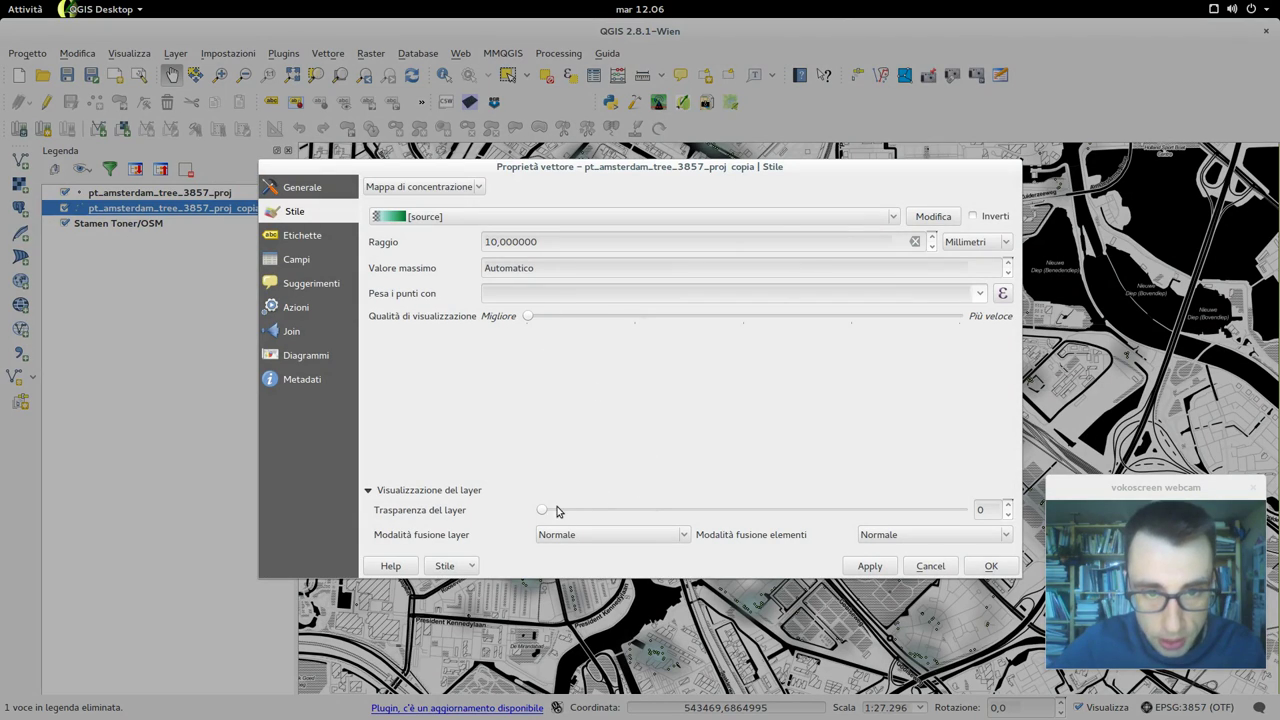
pyautogui.moveTo(537, 511); pyautogui.dragTo(705, 511)
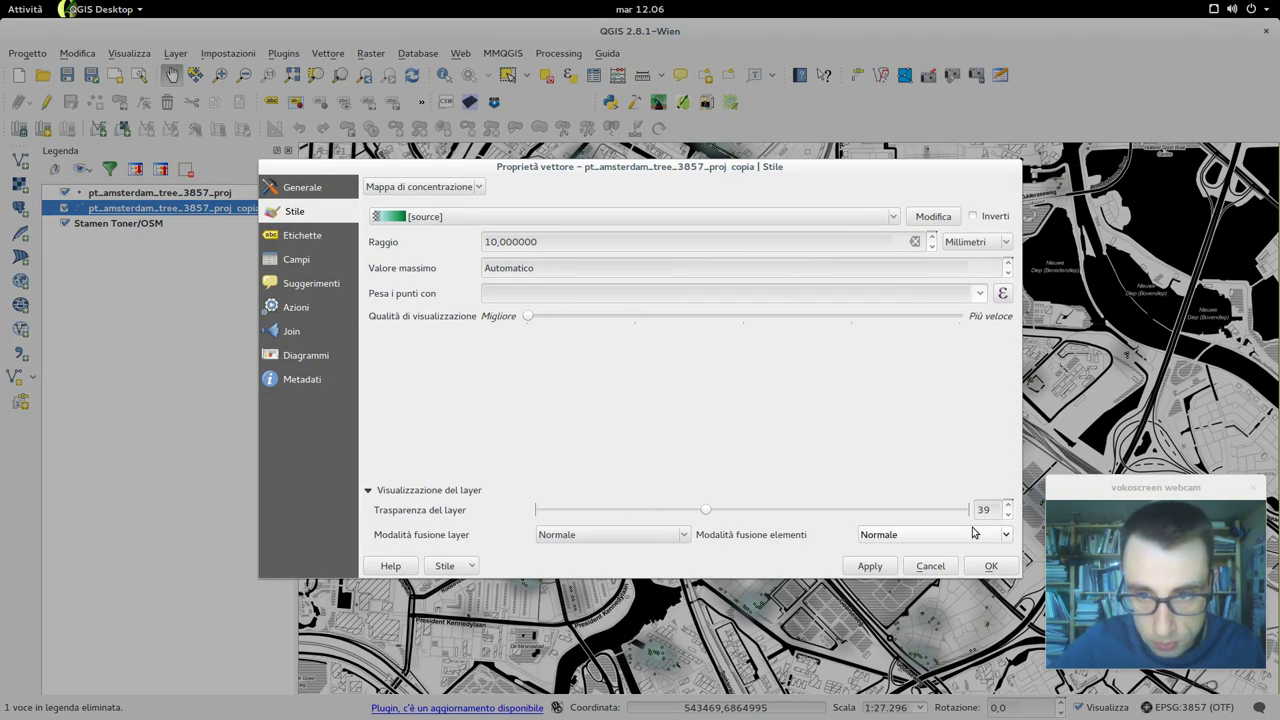
pyautogui.click(988, 566)
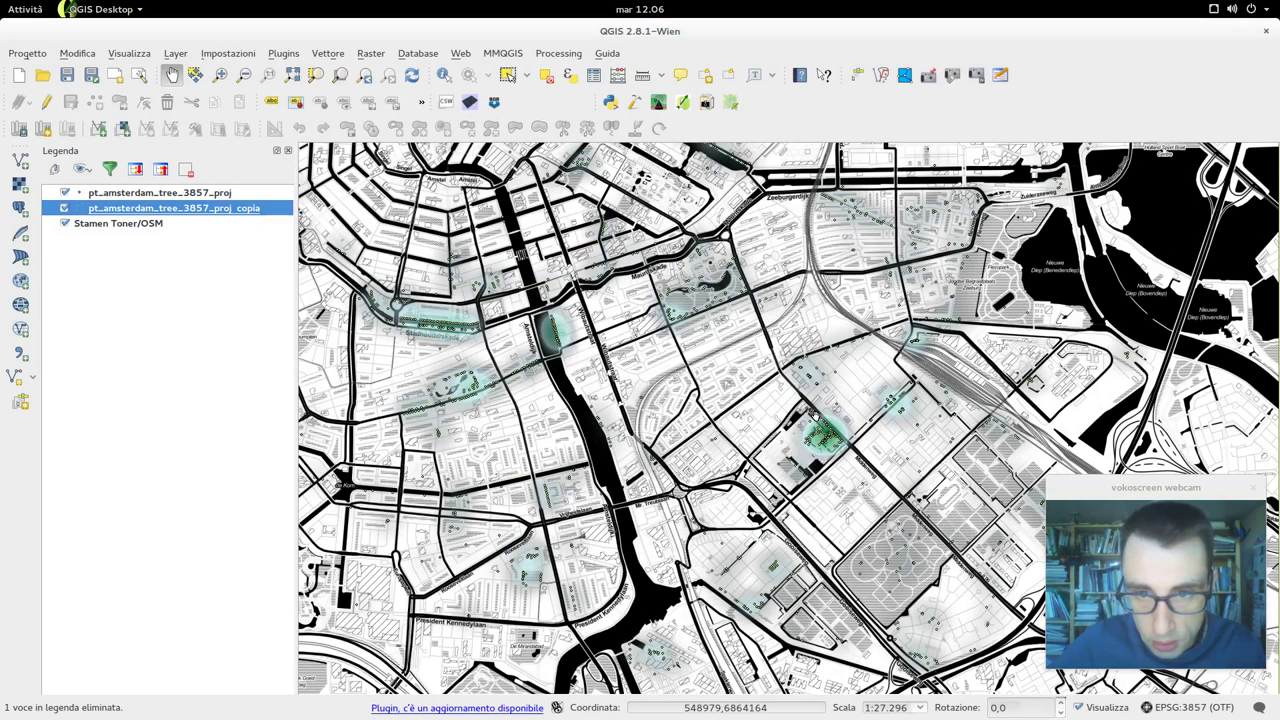
# Set the heatmap radius of the copied layer to 1000 map units (Unità mappa).
pyautogui.doubleClick(238, 211)
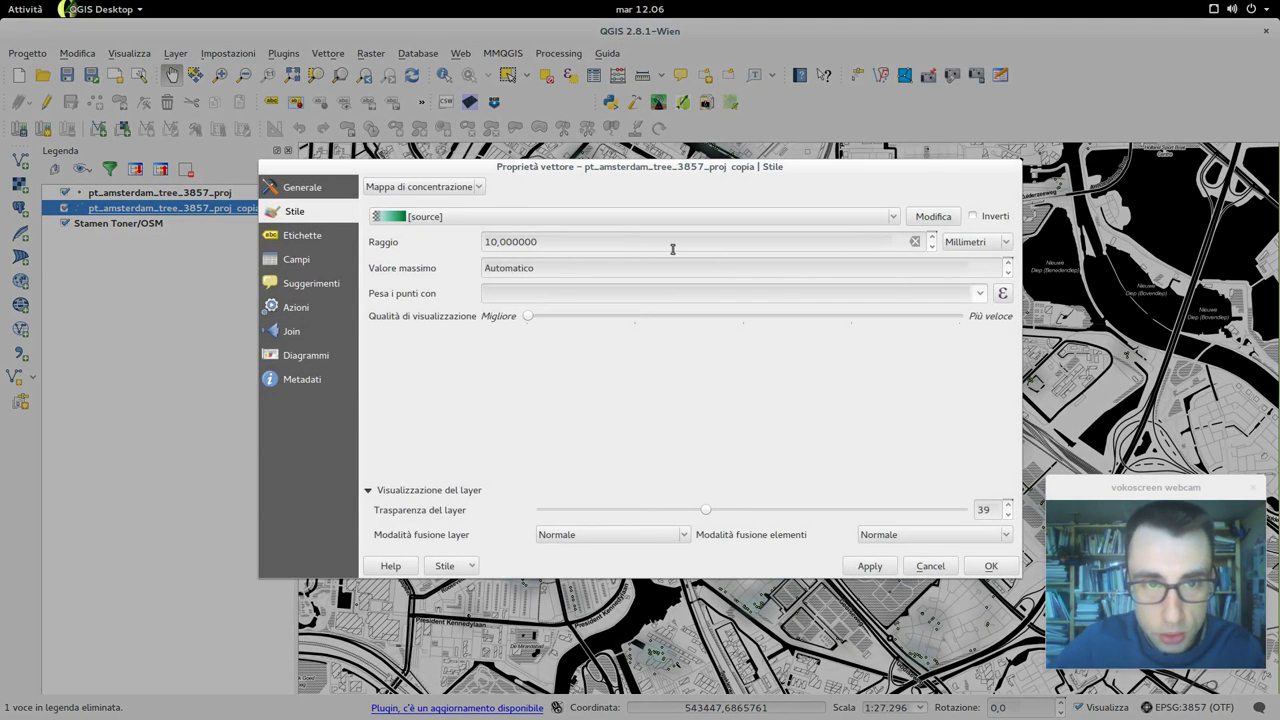
pyautogui.click(970, 243)
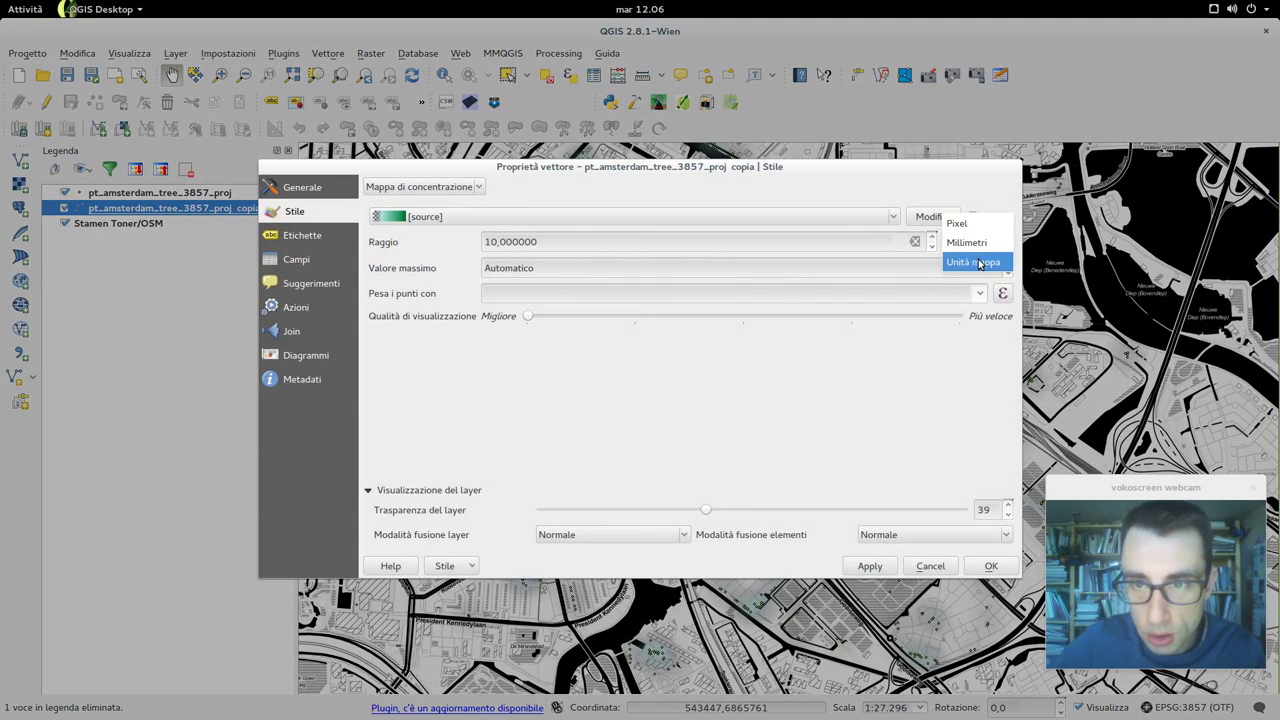
pyautogui.click(976, 264)
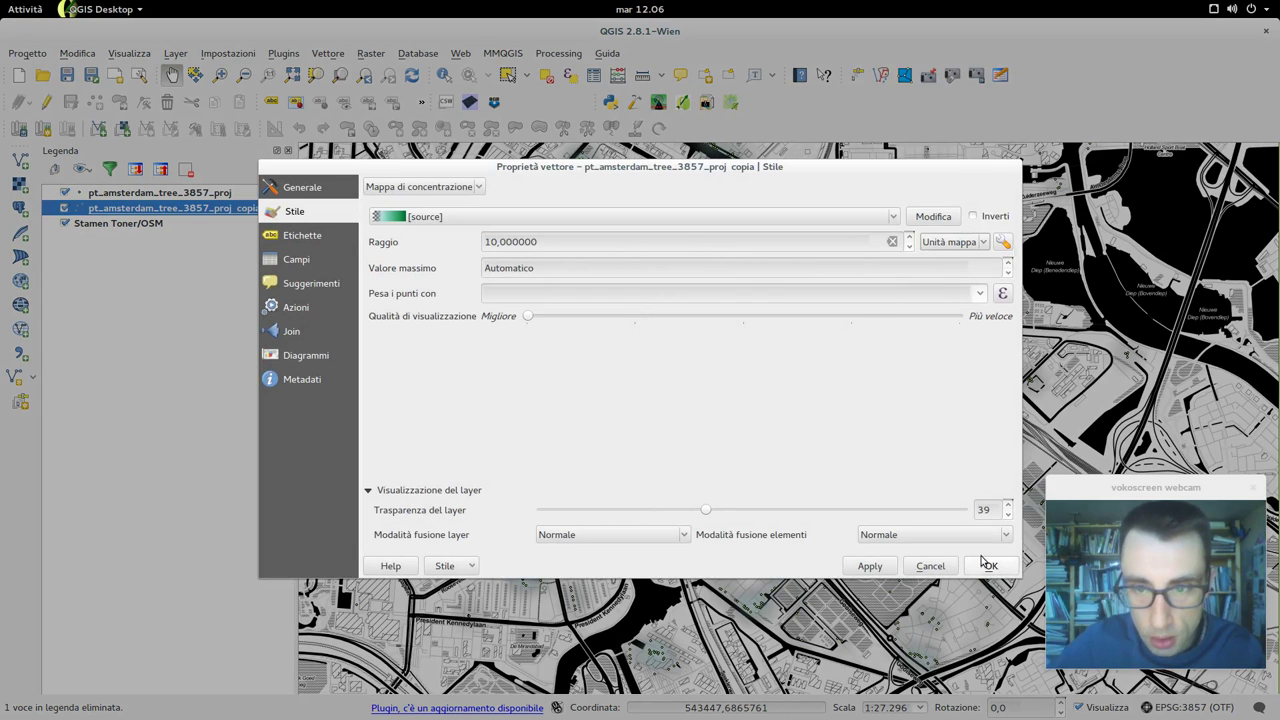
pyautogui.click(869, 566)
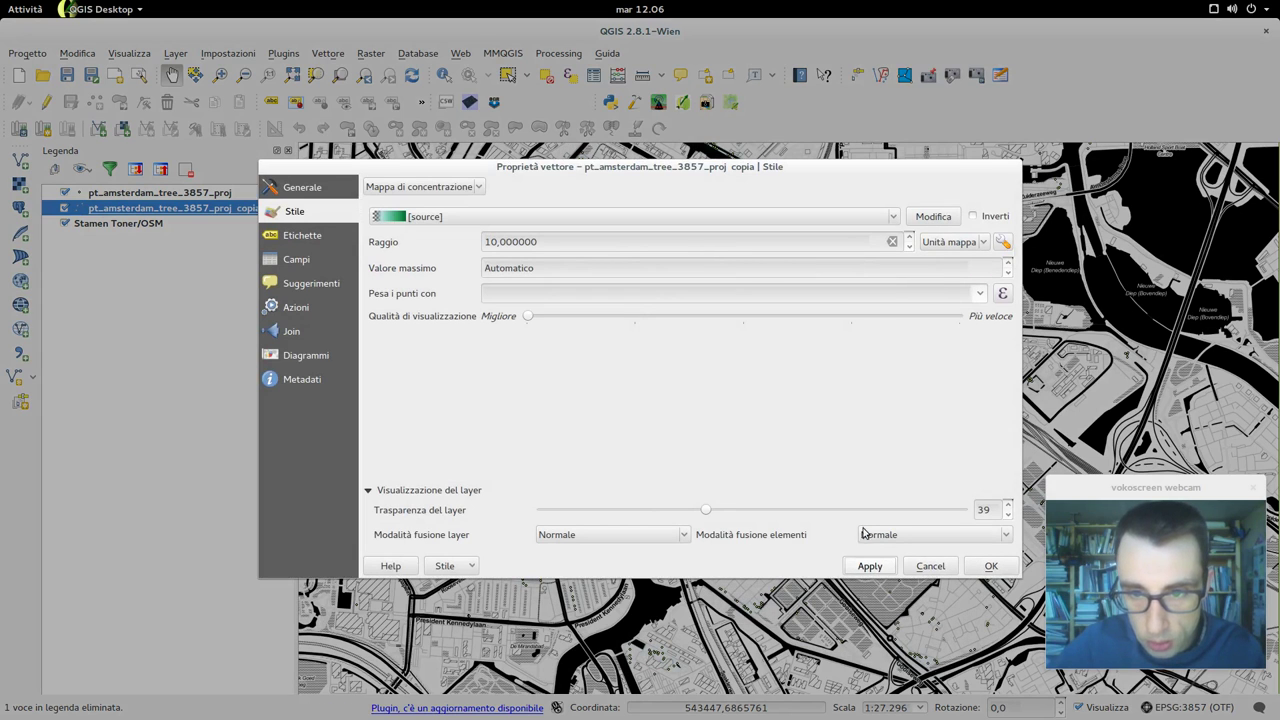
pyautogui.click(495, 242)
pyautogui.write('0')
pyautogui.click(869, 566)
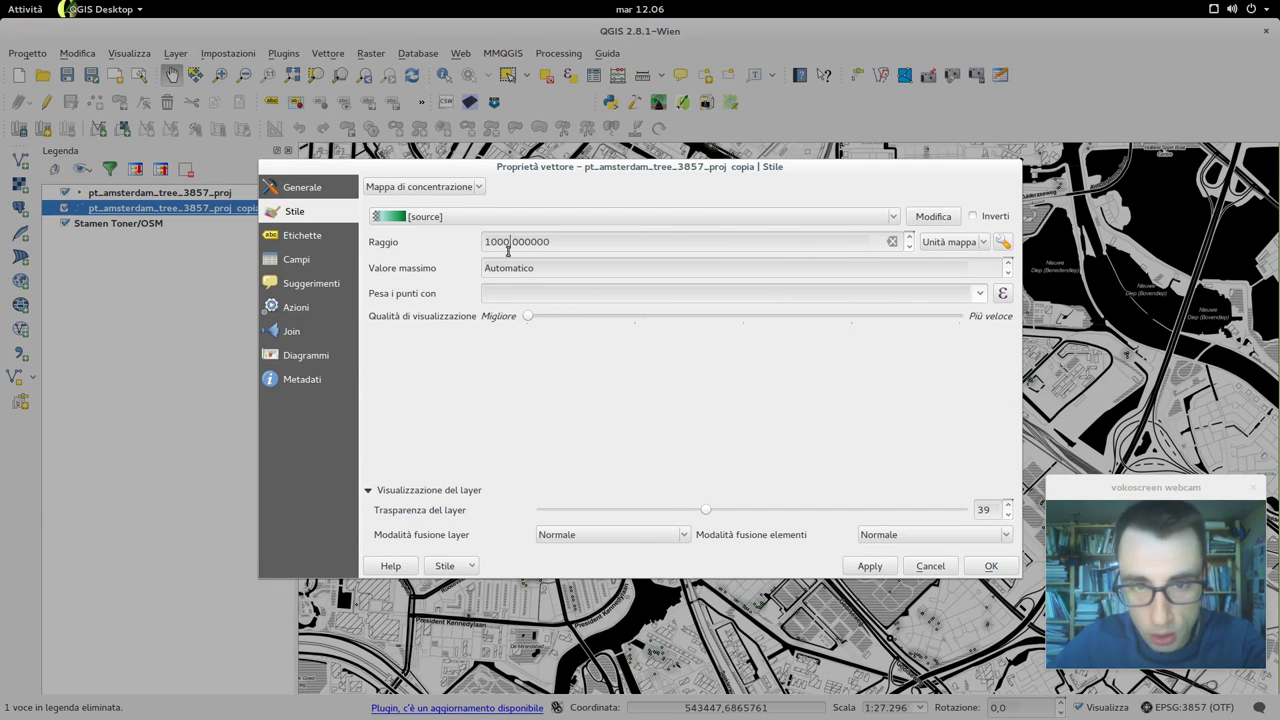
pyautogui.click(872, 566)
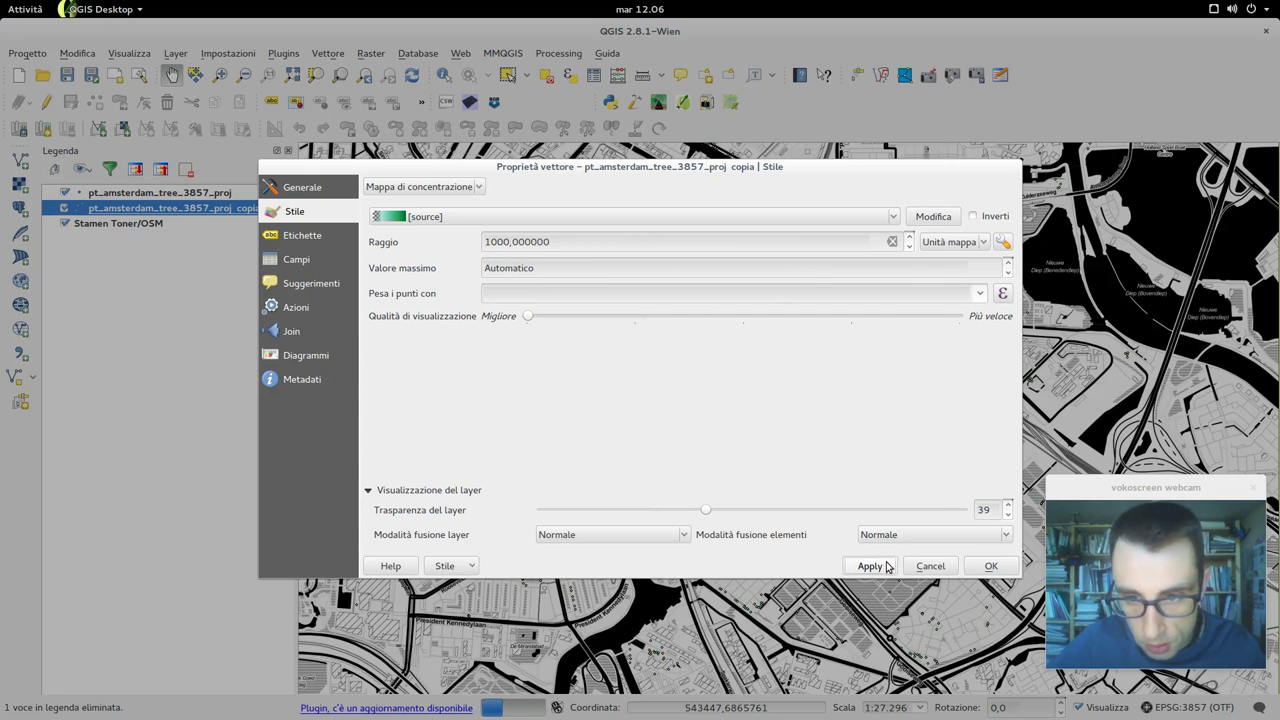
pyautogui.click(990, 566)
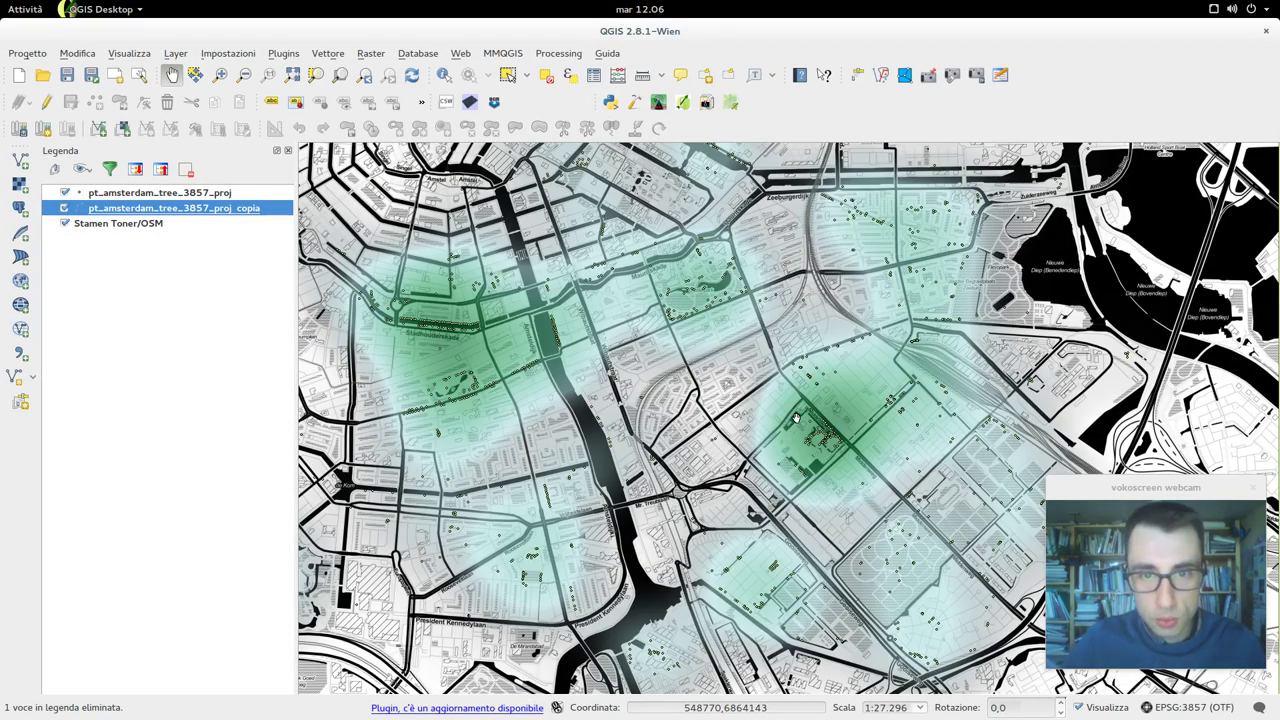
# Set the layer transparency of the copied heatmap layer to 25.
pyautogui.scroll(-1, 797, 418)
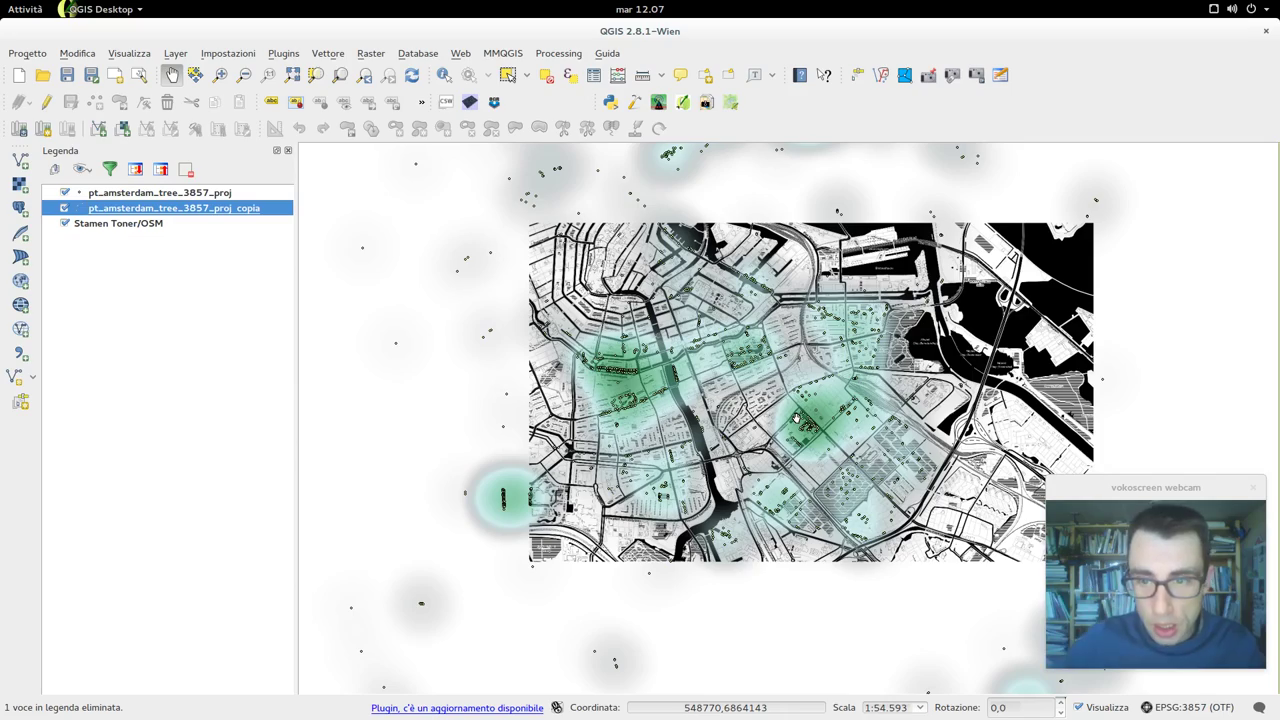
pyautogui.moveTo(797, 418); pyautogui.dragTo(752, 432)
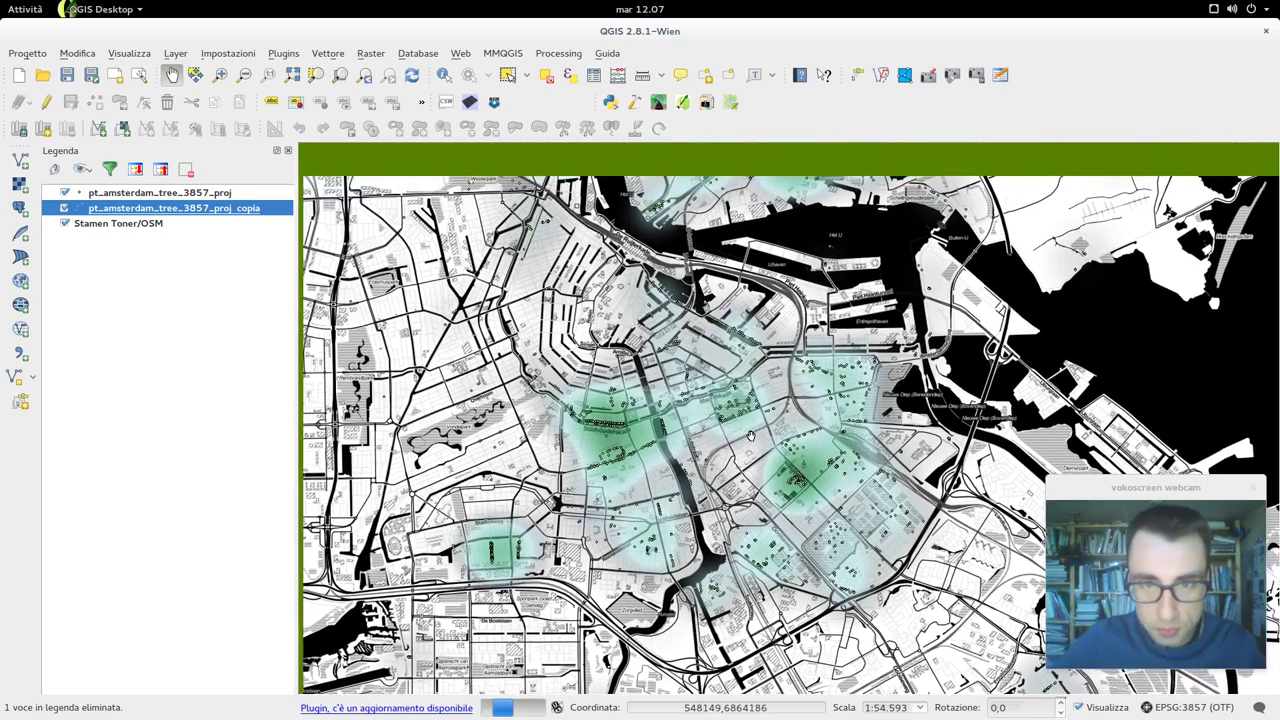
pyautogui.doubleClick(212, 208)
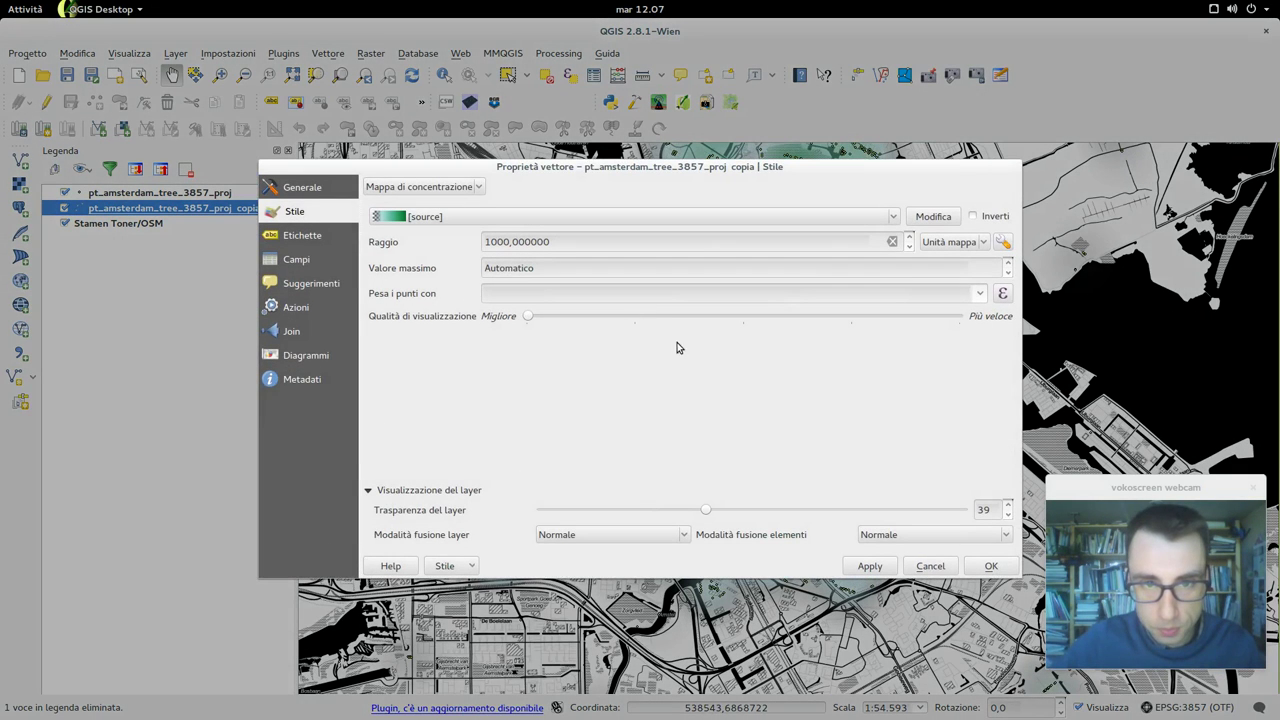
pyautogui.doubleClick(987, 509)
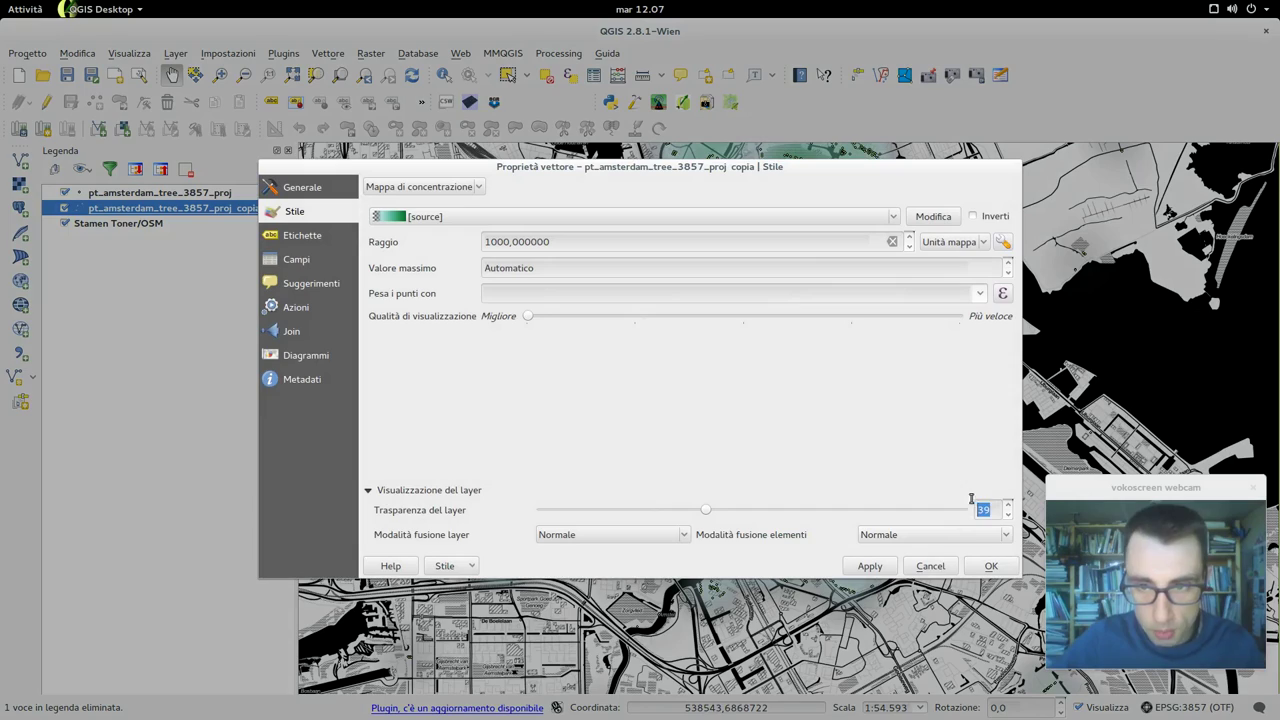
pyautogui.write('25')
pyautogui.click(866, 566)
pyautogui.click(988, 568)
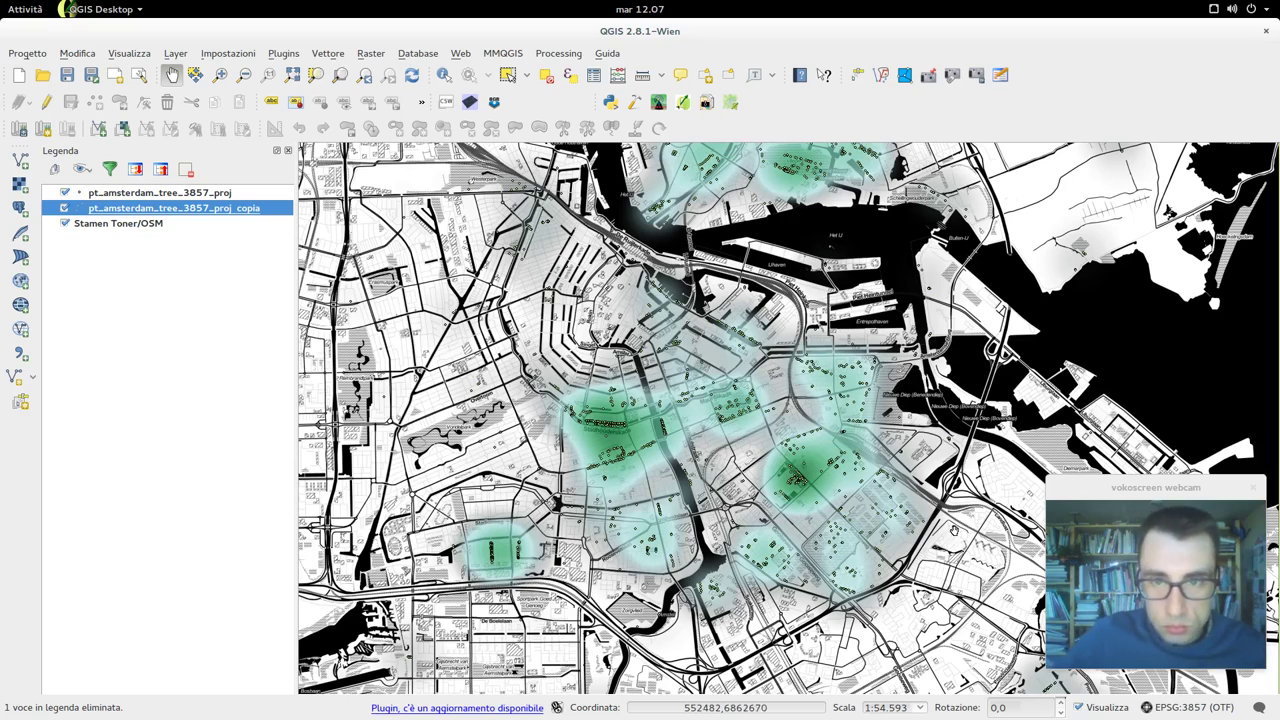
# Try the Scolorisci layer blending mode on the copied heatmap layer.
pyautogui.scroll(-1, 946, 495)
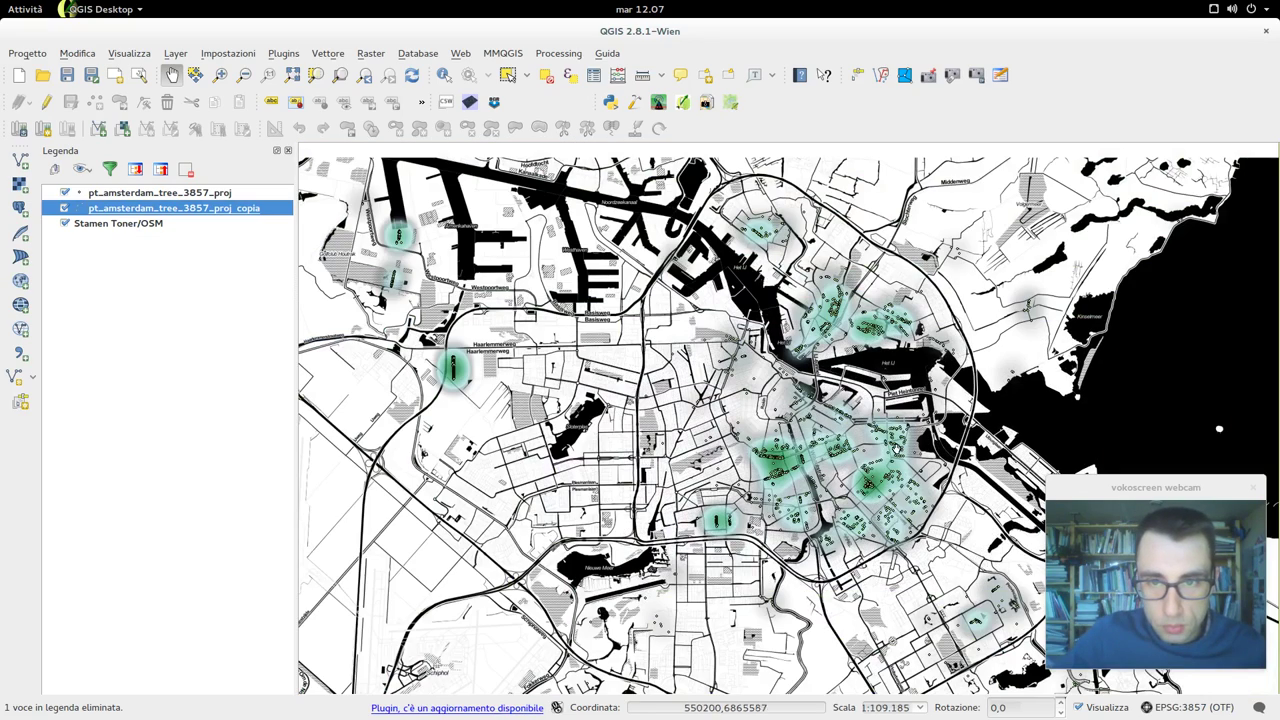
pyautogui.moveTo(898, 444); pyautogui.dragTo(818, 408)
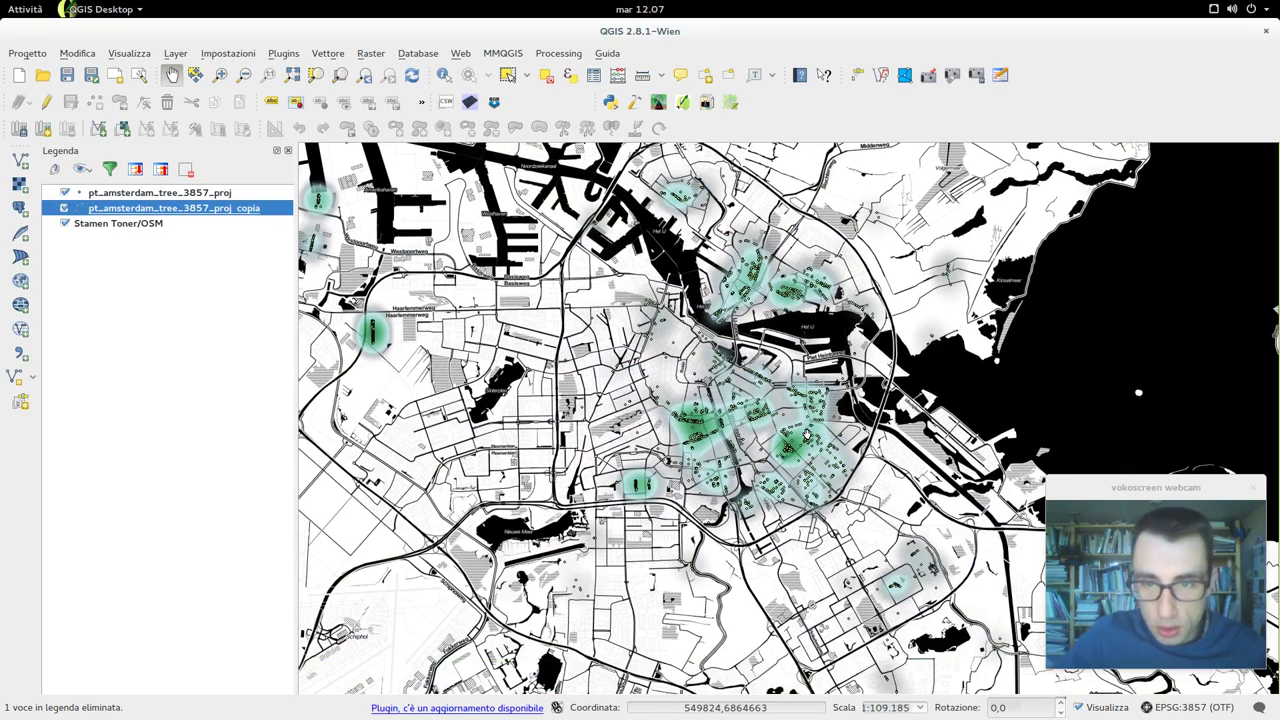
pyautogui.scroll(1, 805, 432)
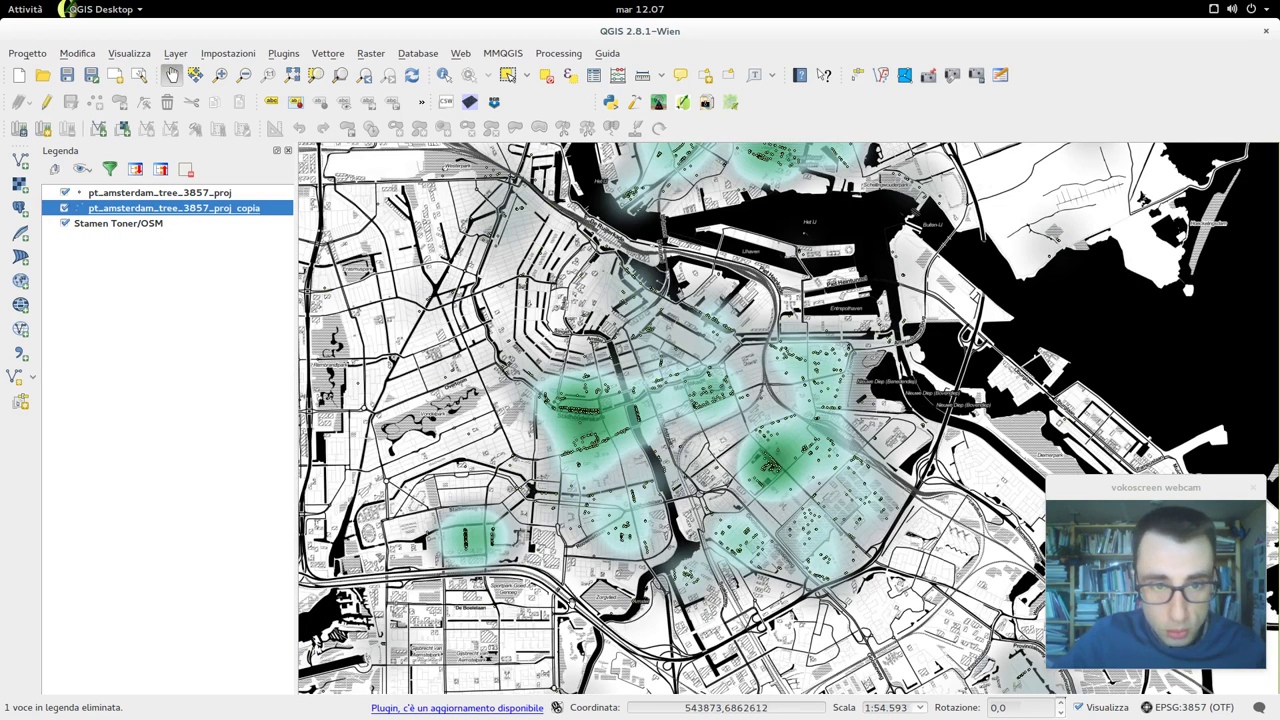
pyautogui.doubleClick(200, 212)
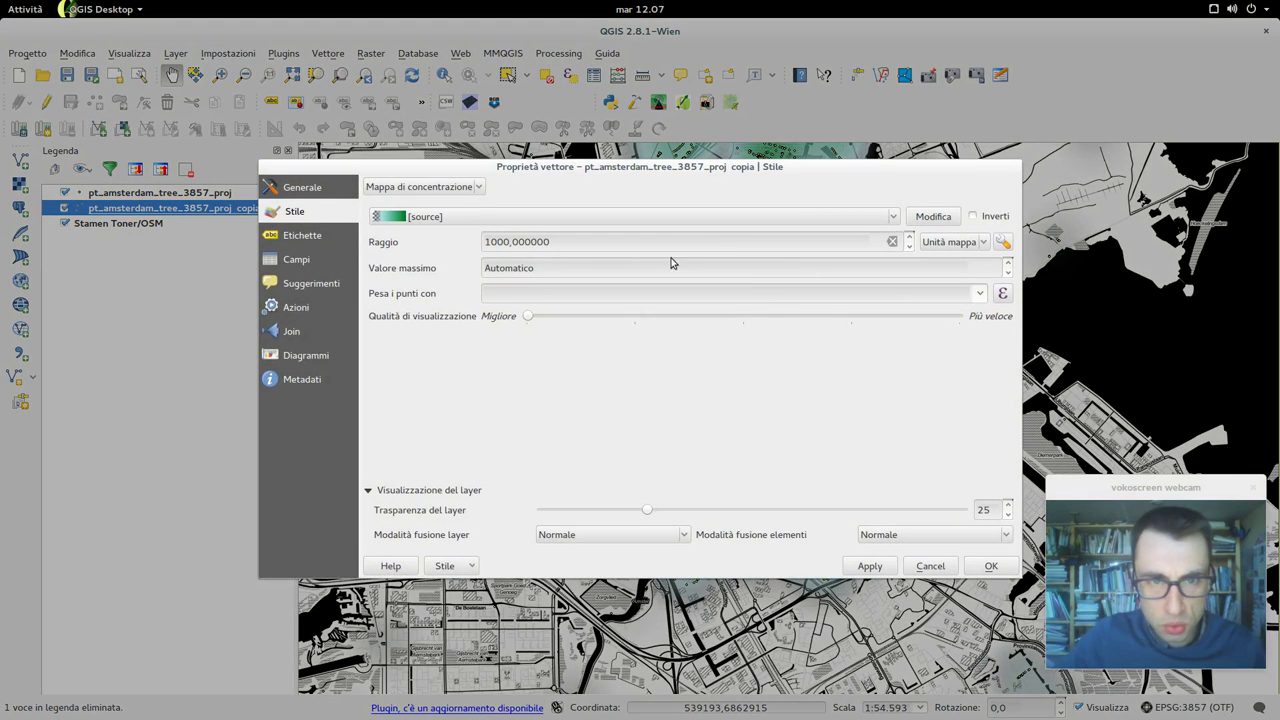
pyautogui.click(575, 535)
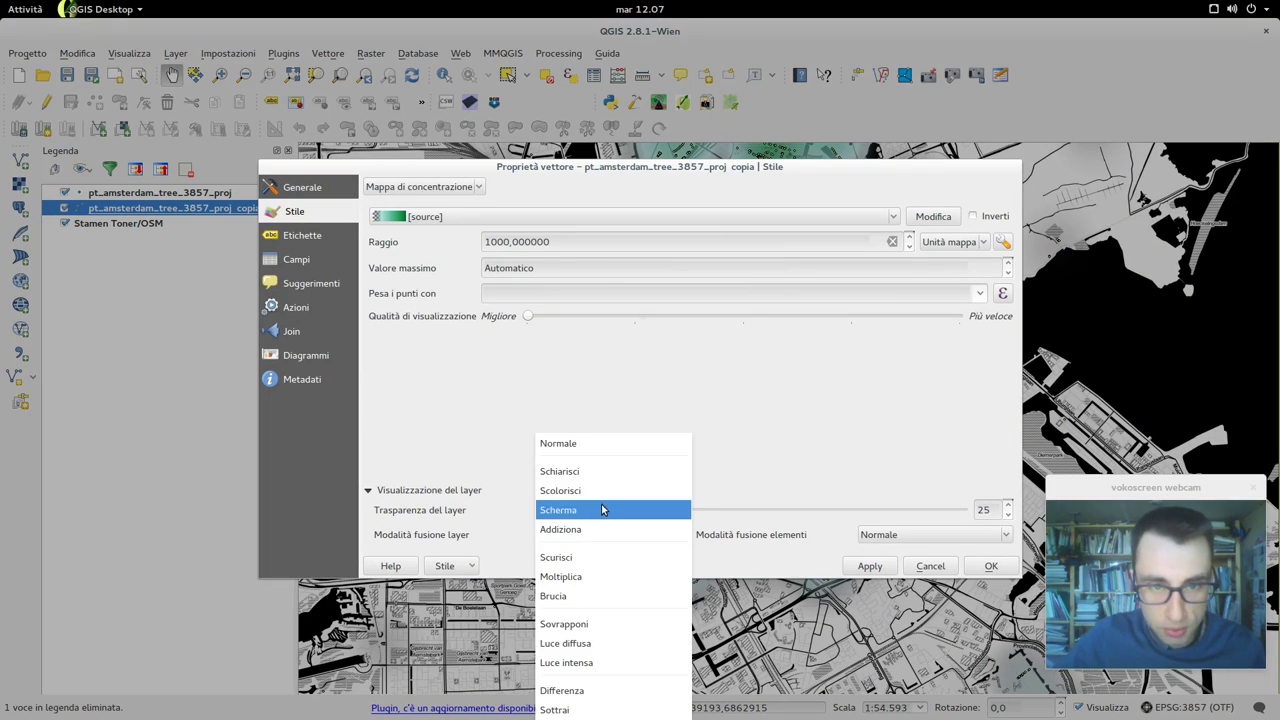
pyautogui.click(612, 507)
pyautogui.click(870, 566)
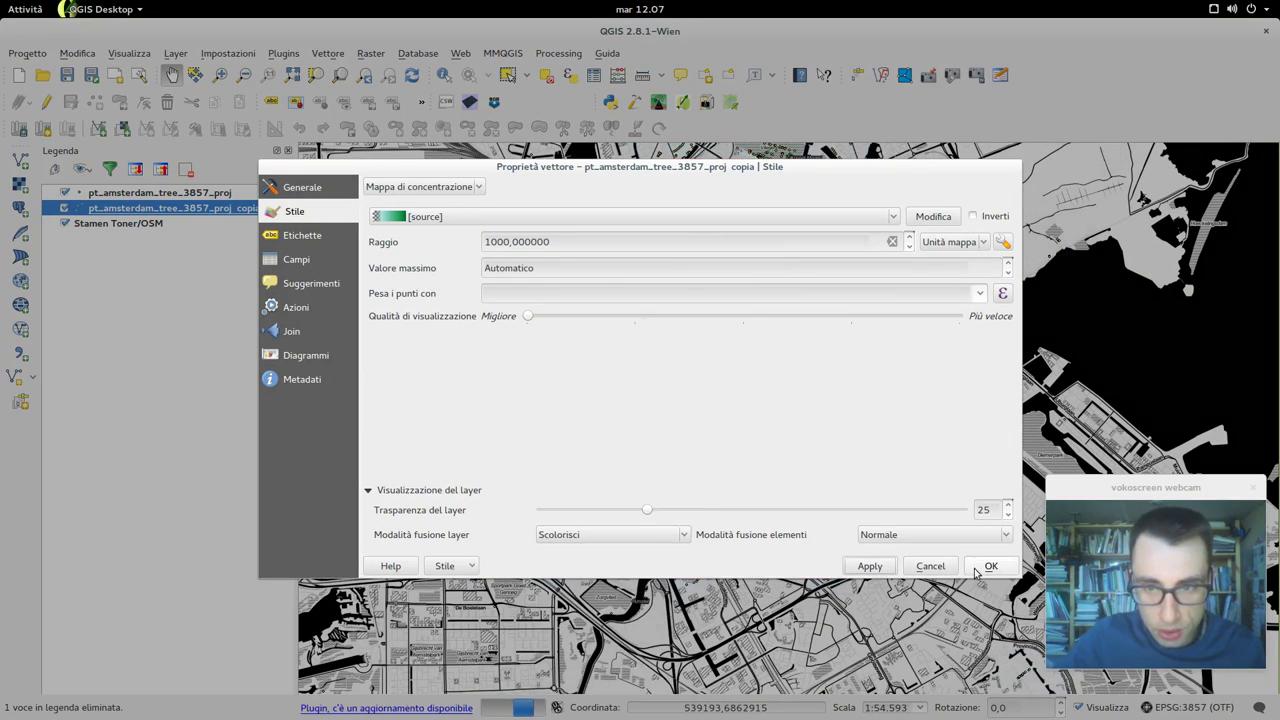
pyautogui.click(989, 566)
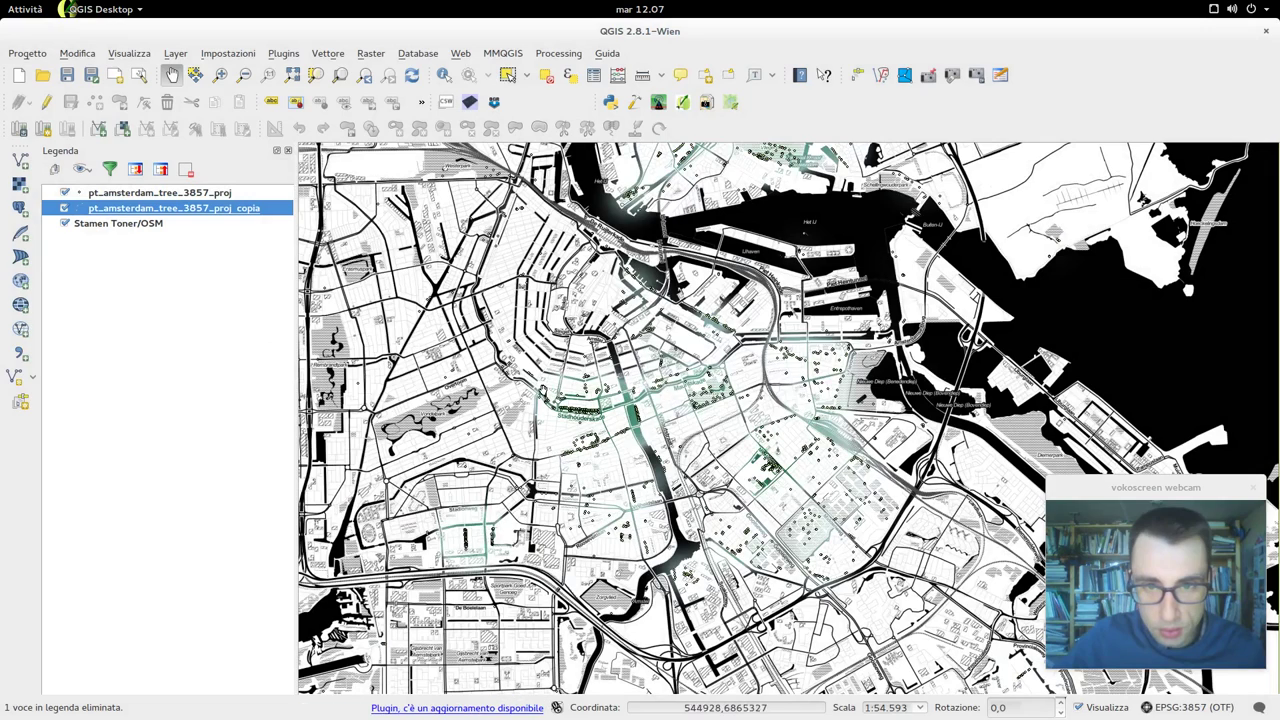
# Return the heatmap layer's blending mode to Normale and weight its points by the plantjaar field.
pyautogui.doubleClick(170, 208)
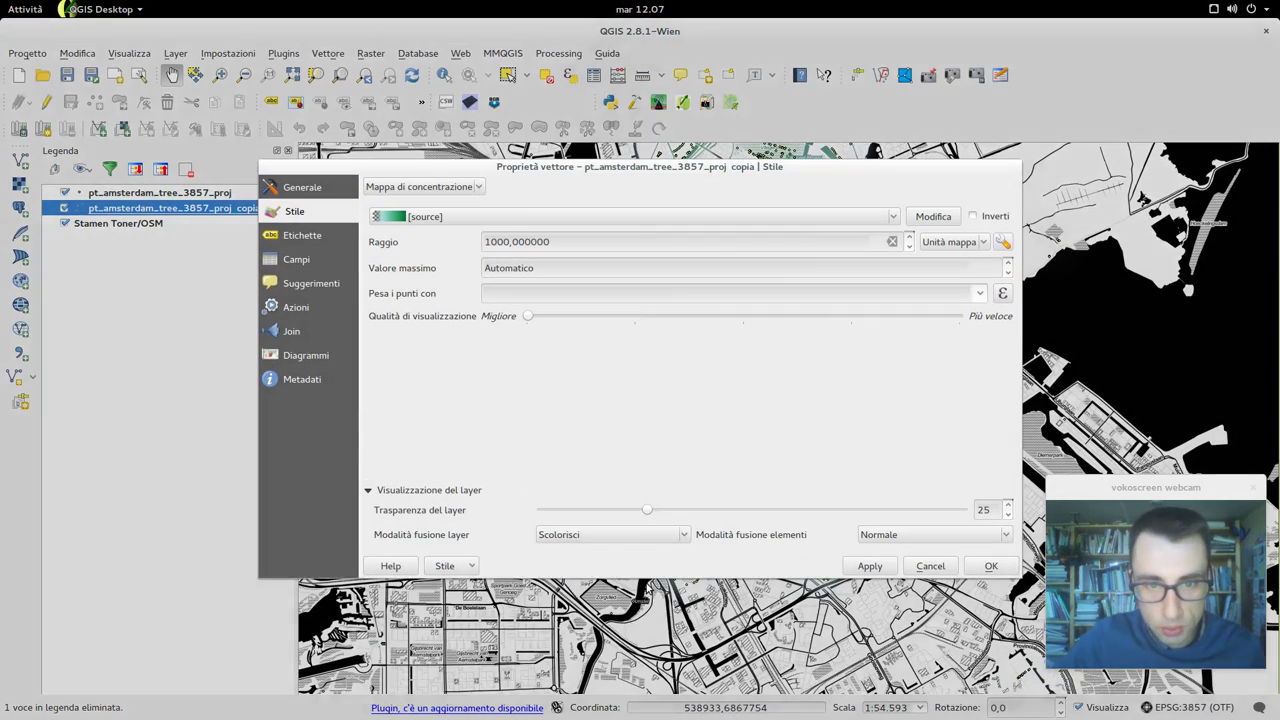
pyautogui.click(600, 535)
pyautogui.click(597, 451)
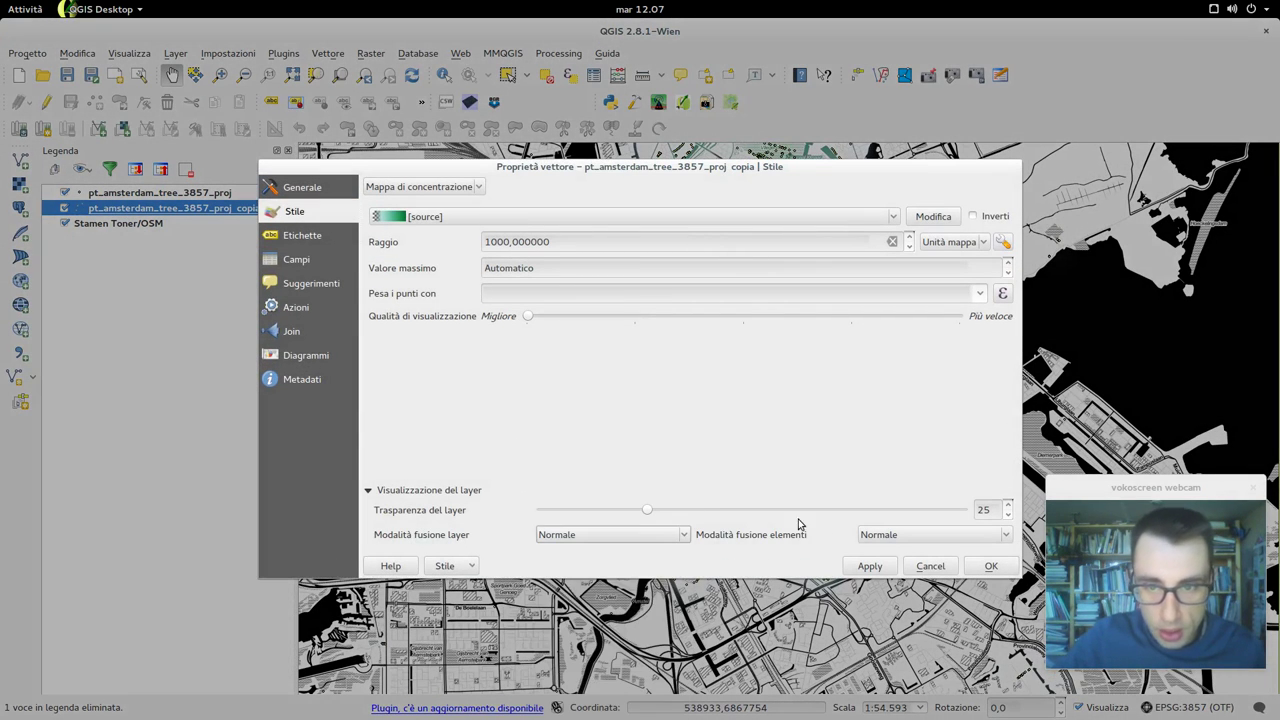
pyautogui.click(870, 566)
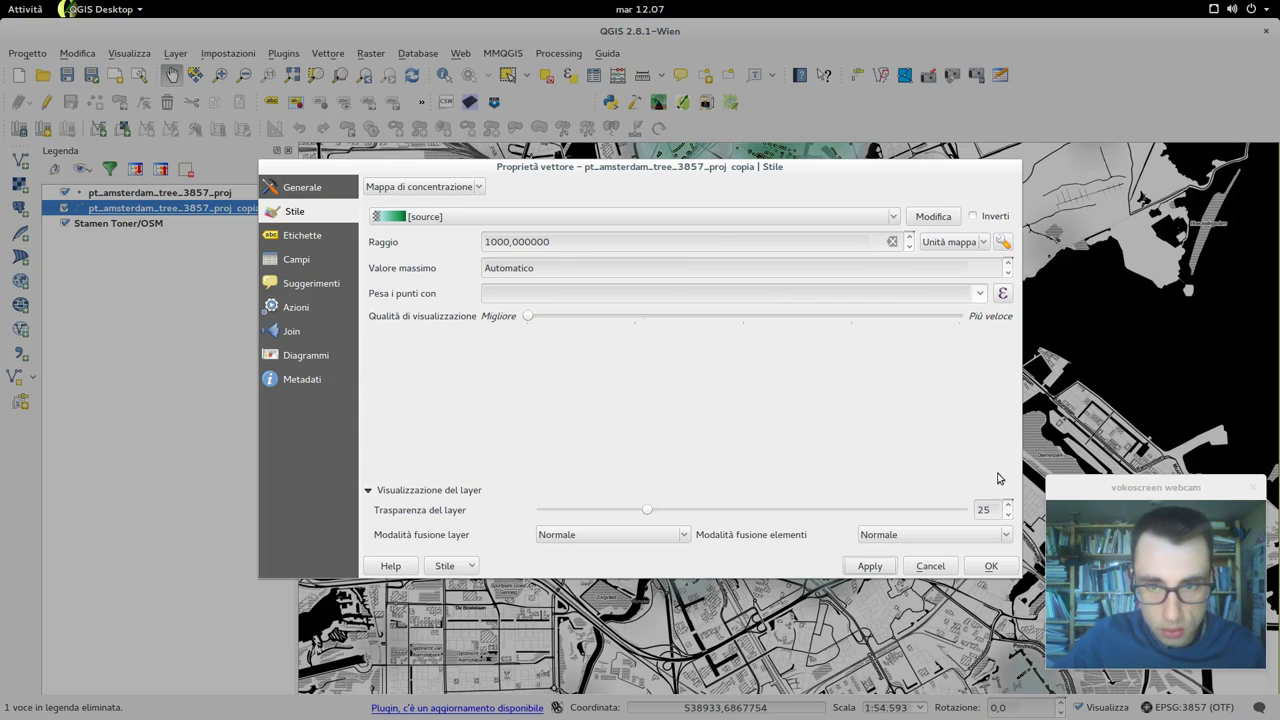
pyautogui.click(979, 296)
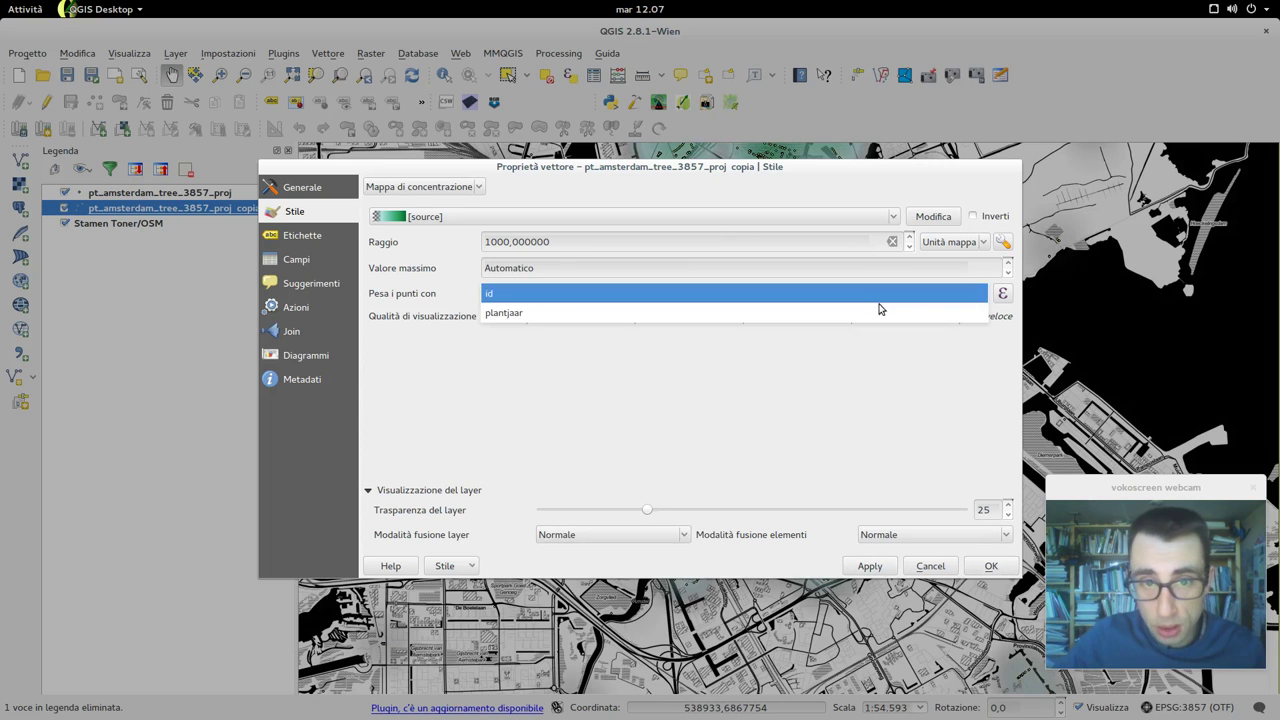
pyautogui.click(696, 313)
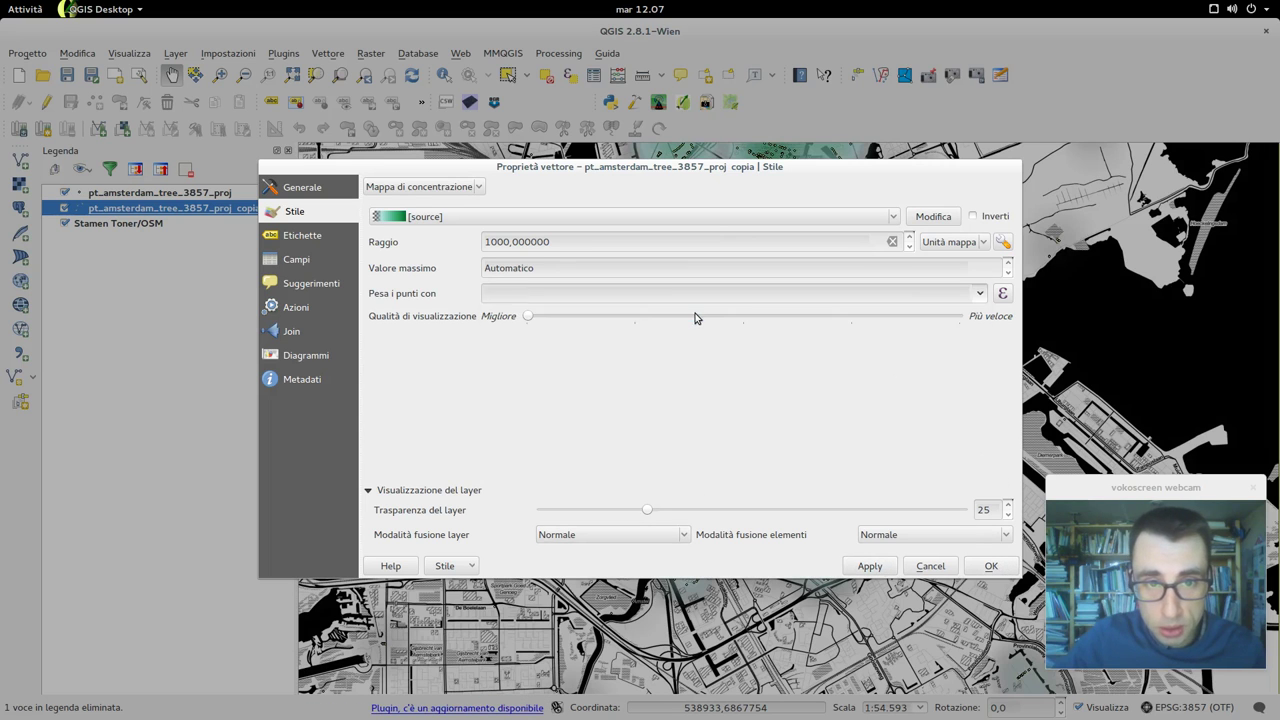
pyautogui.click(868, 566)
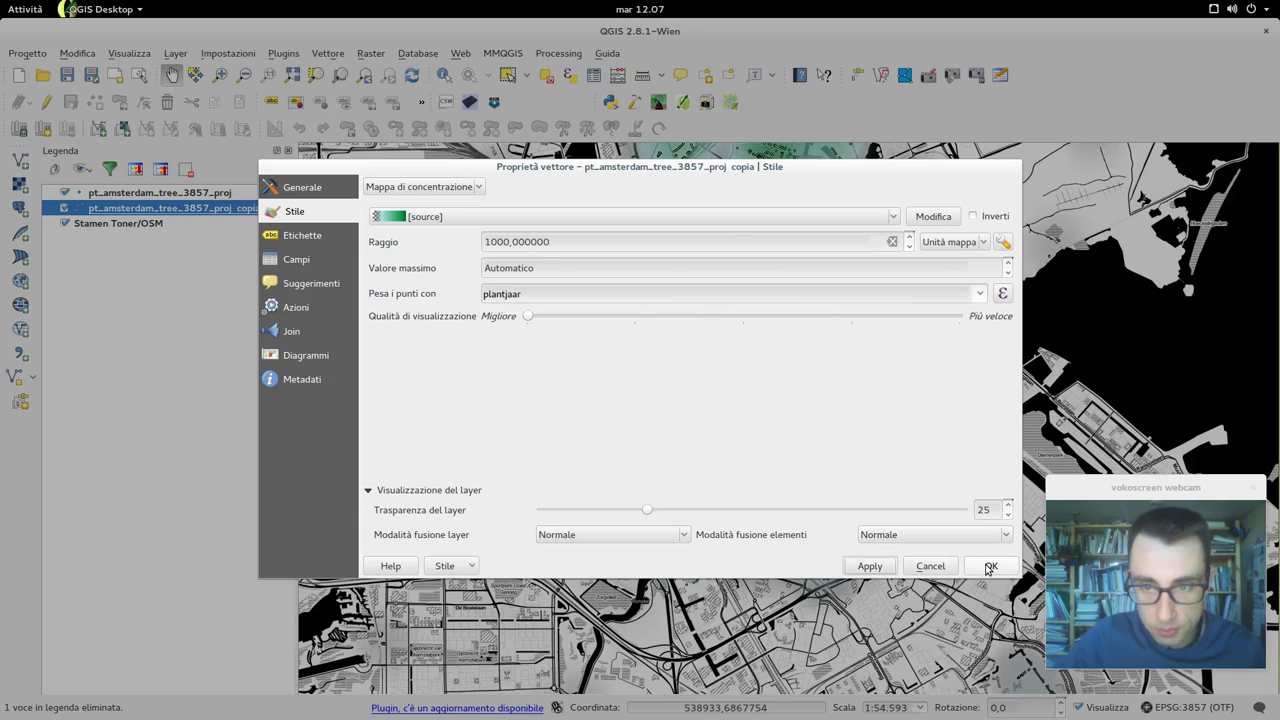
pyautogui.click(989, 566)
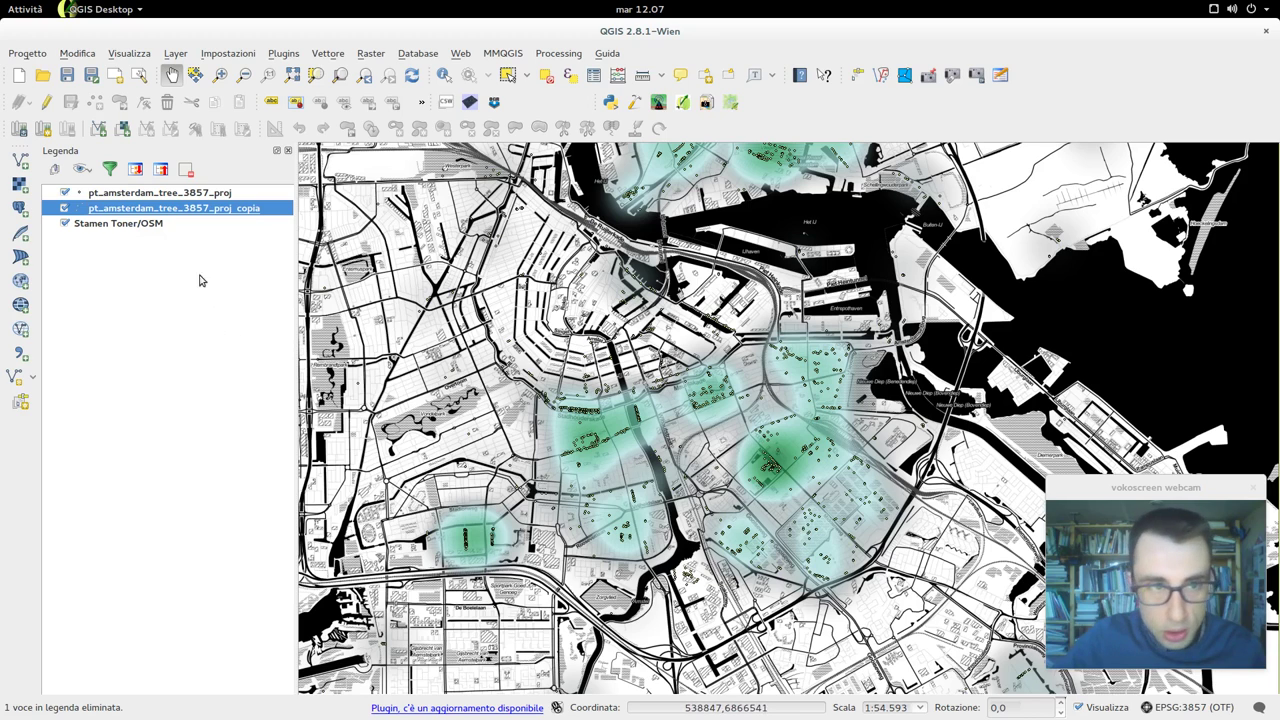
# Apply the RdYlGn color ramp to the copied heatmap layer.
pyautogui.doubleClick(155, 210)
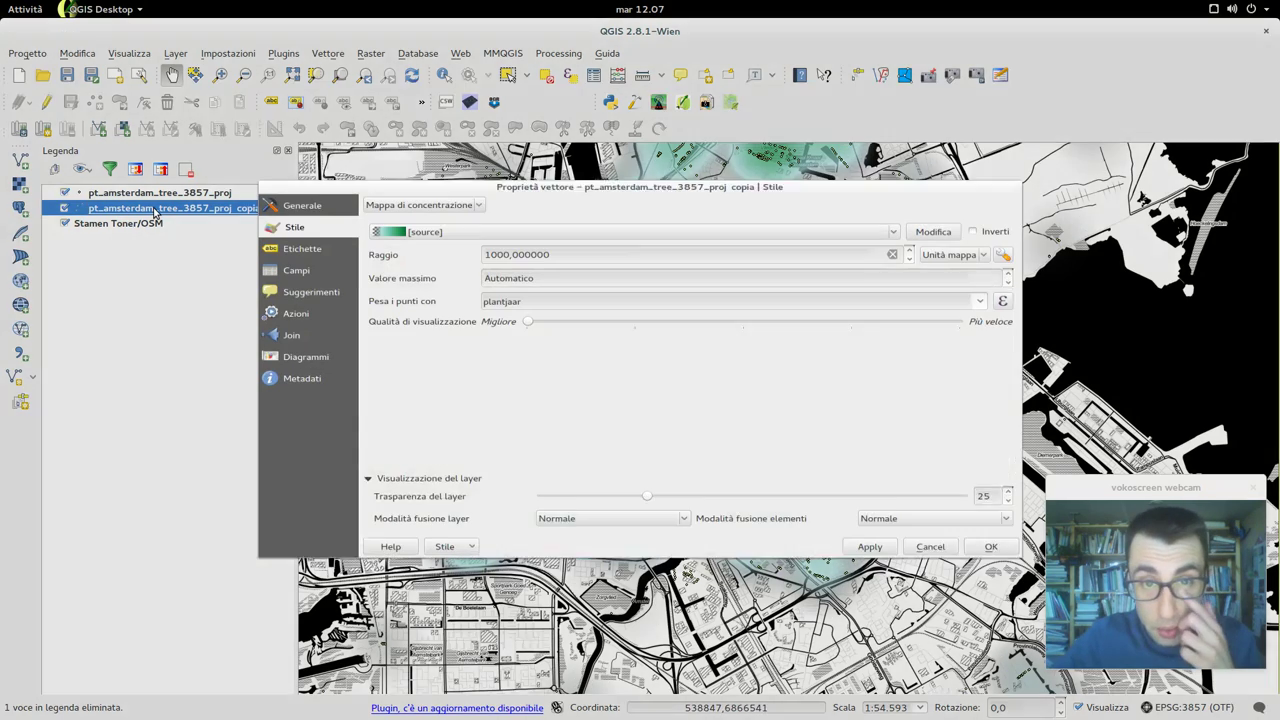
pyautogui.click(832, 221)
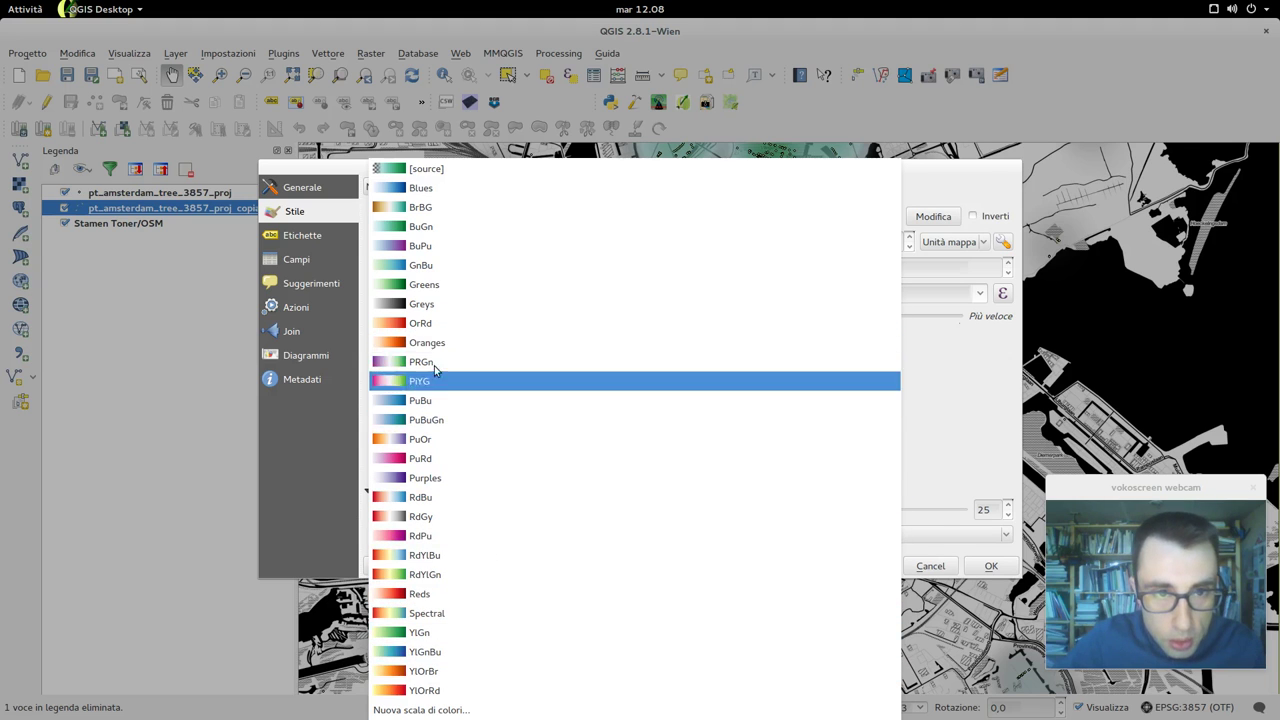
pyautogui.click(475, 575)
pyautogui.click(867, 566)
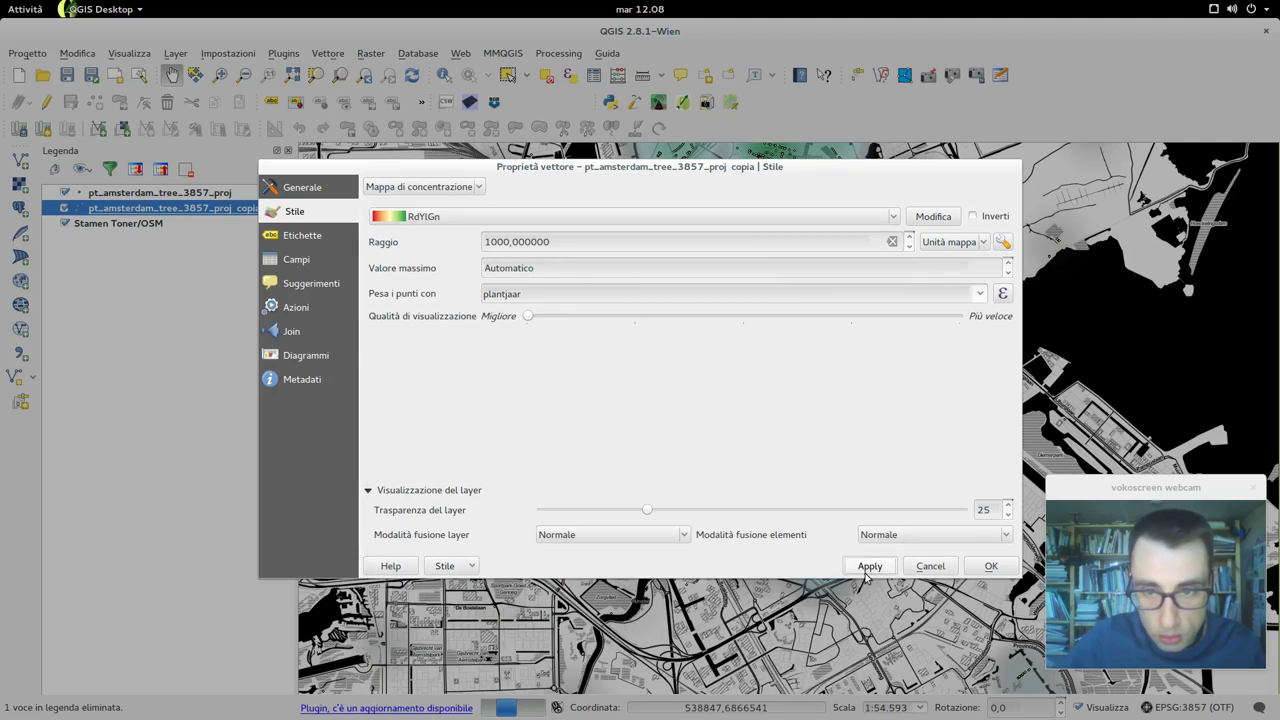
pyautogui.click(990, 566)
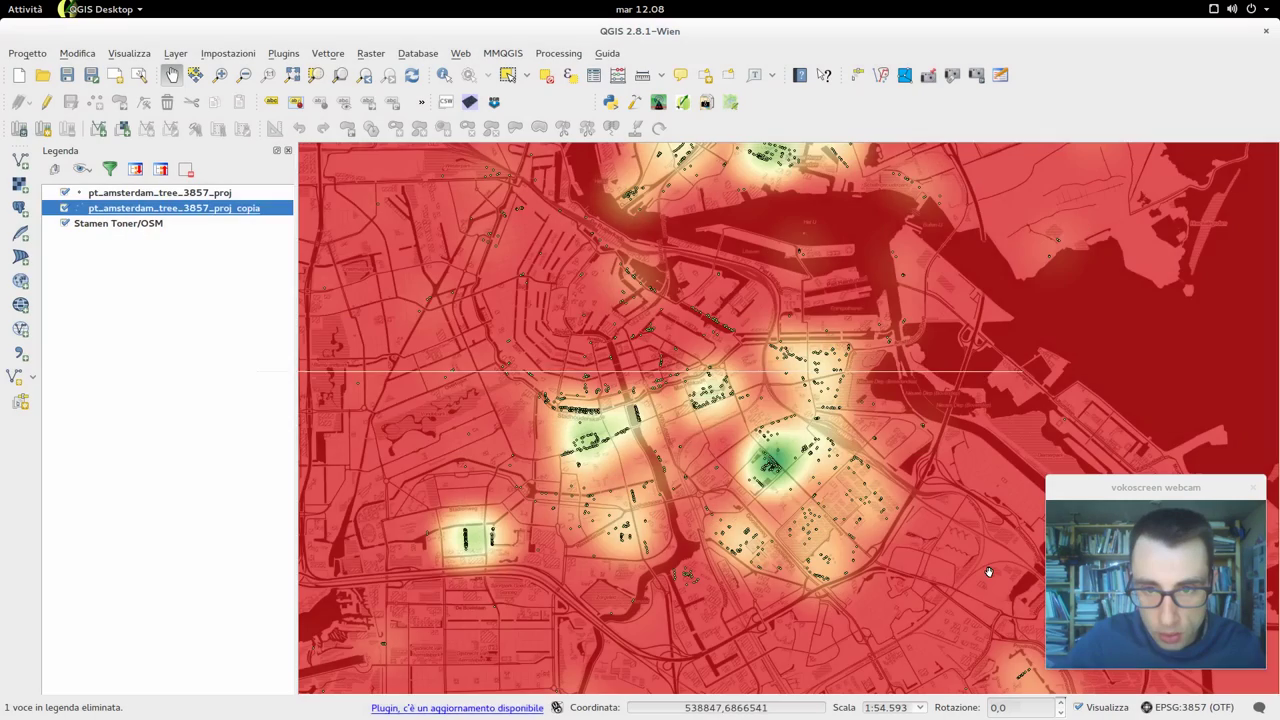